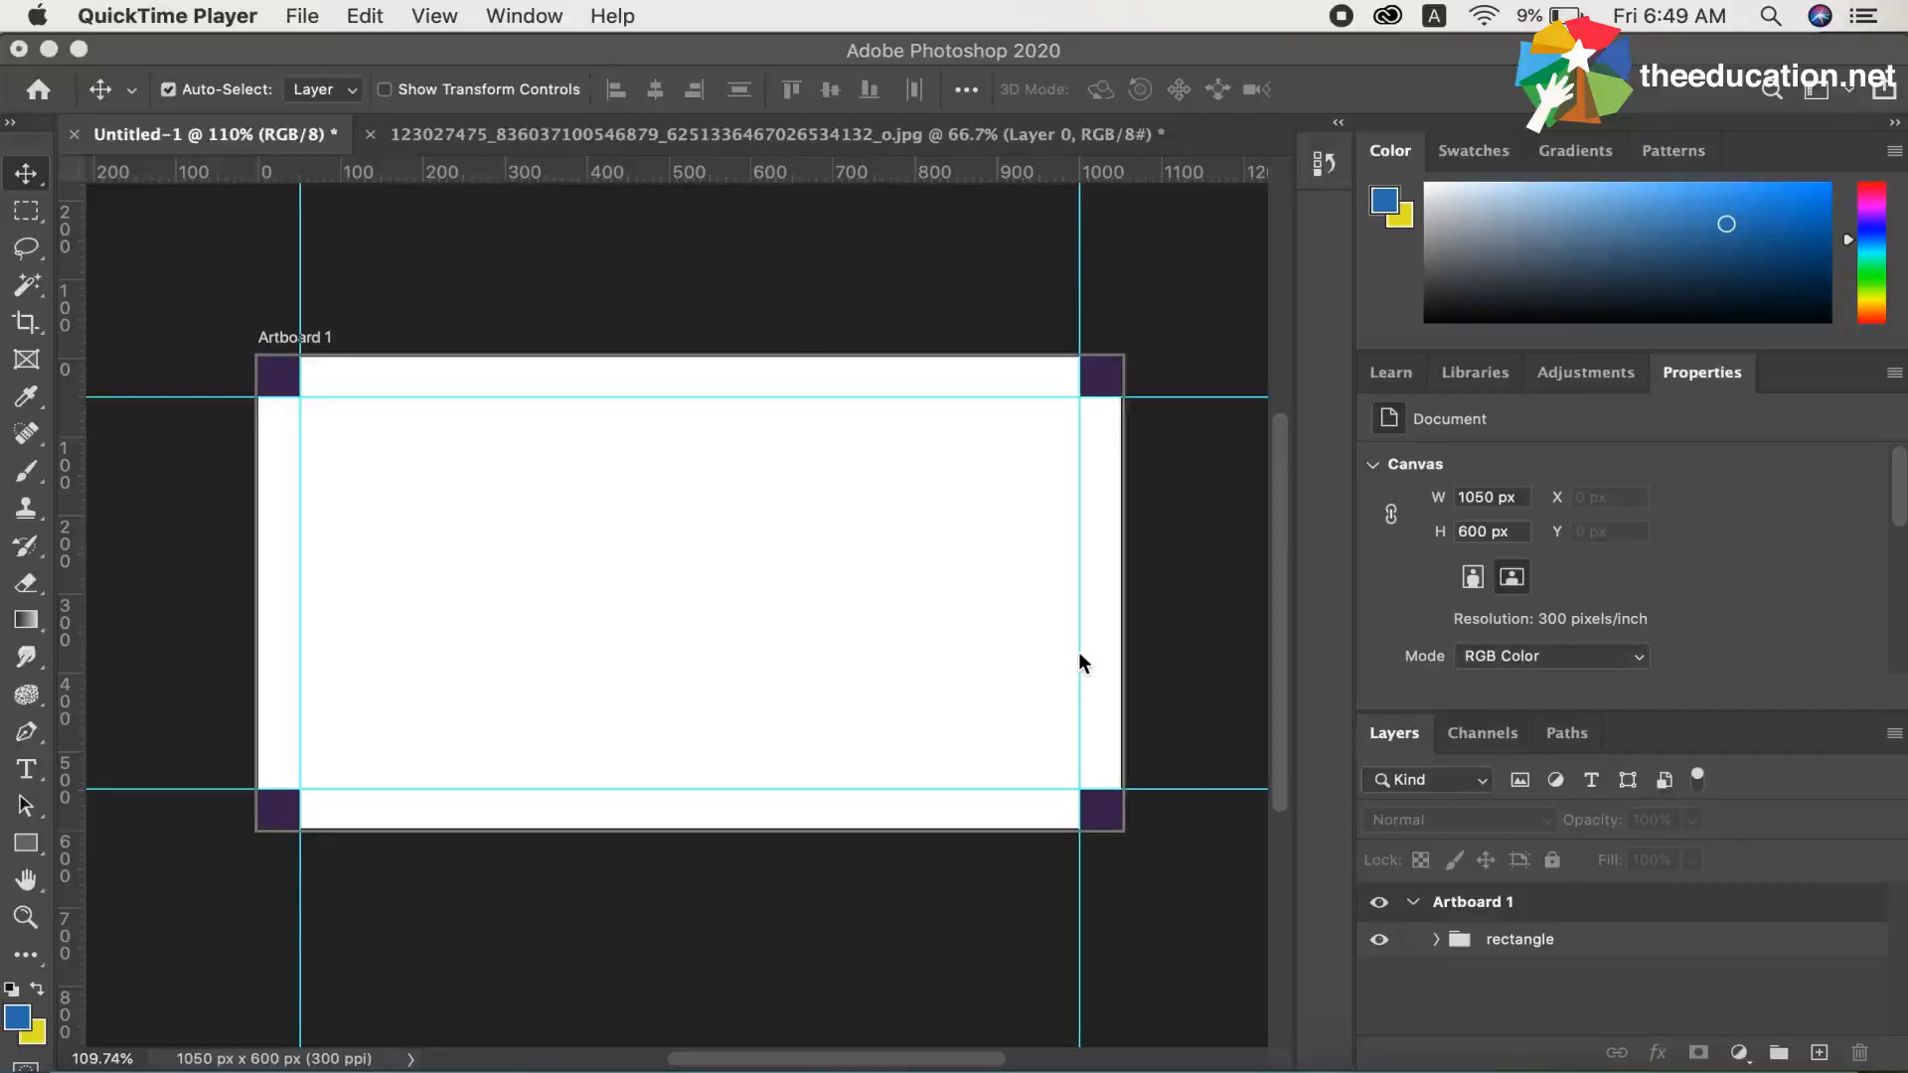
Try creating a landscape 3.5 × 2 inch artboard document at 300 pixels/inch in RGB Color with a white background, and close that document
click(303, 16)
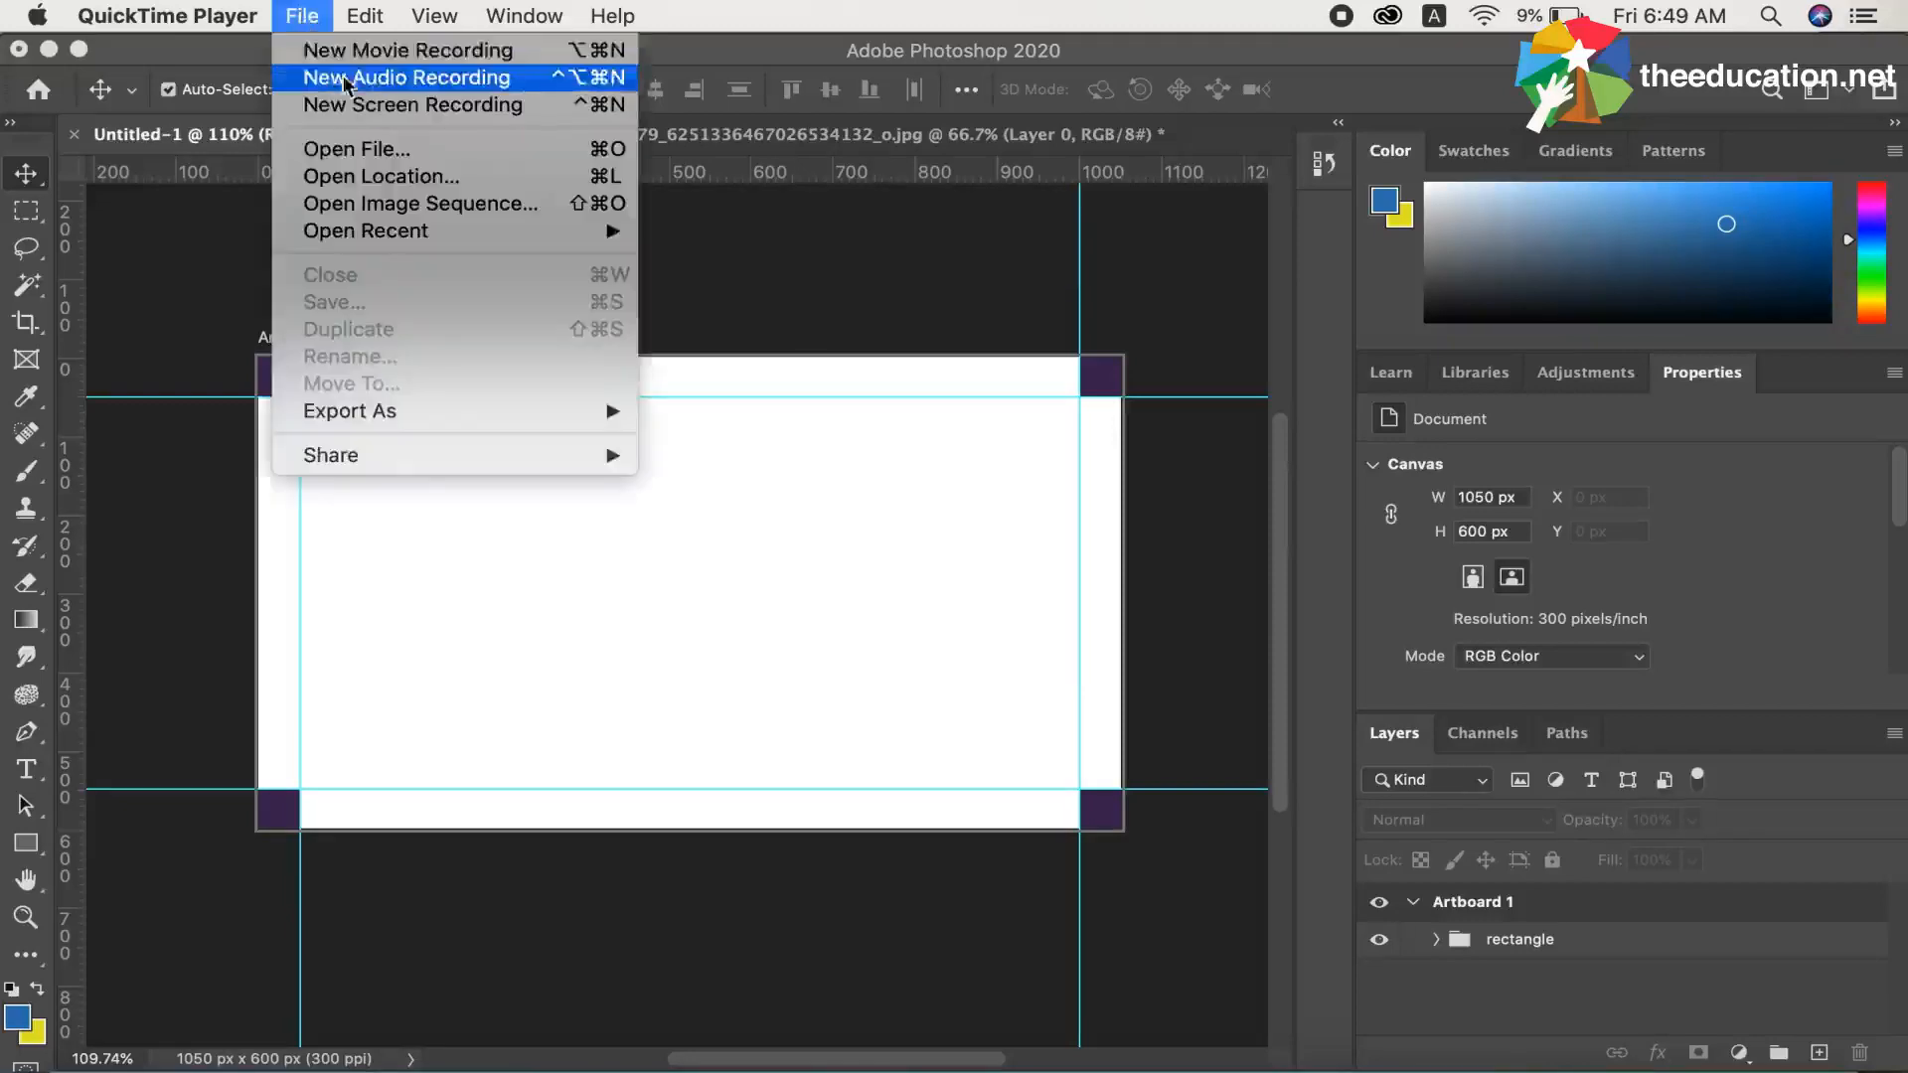
click(292, 17)
click(182, 276)
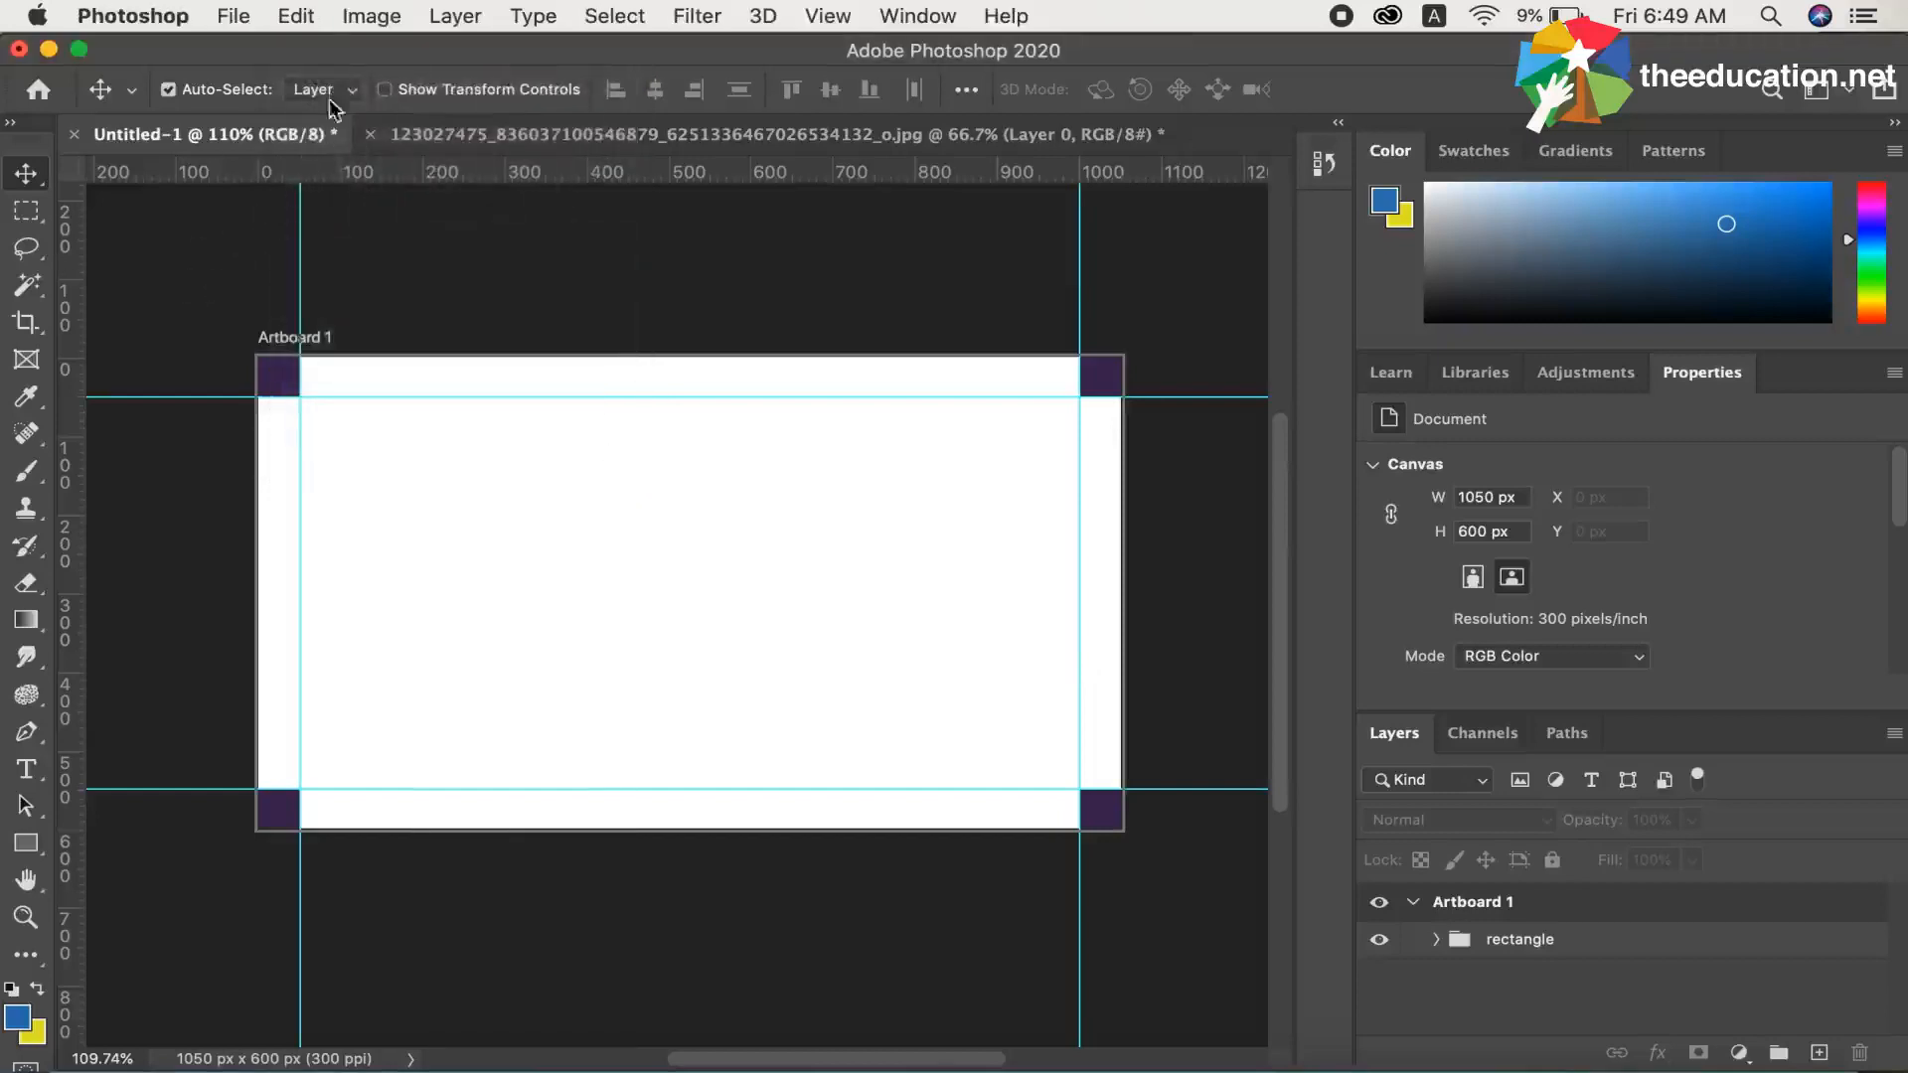
click(235, 16)
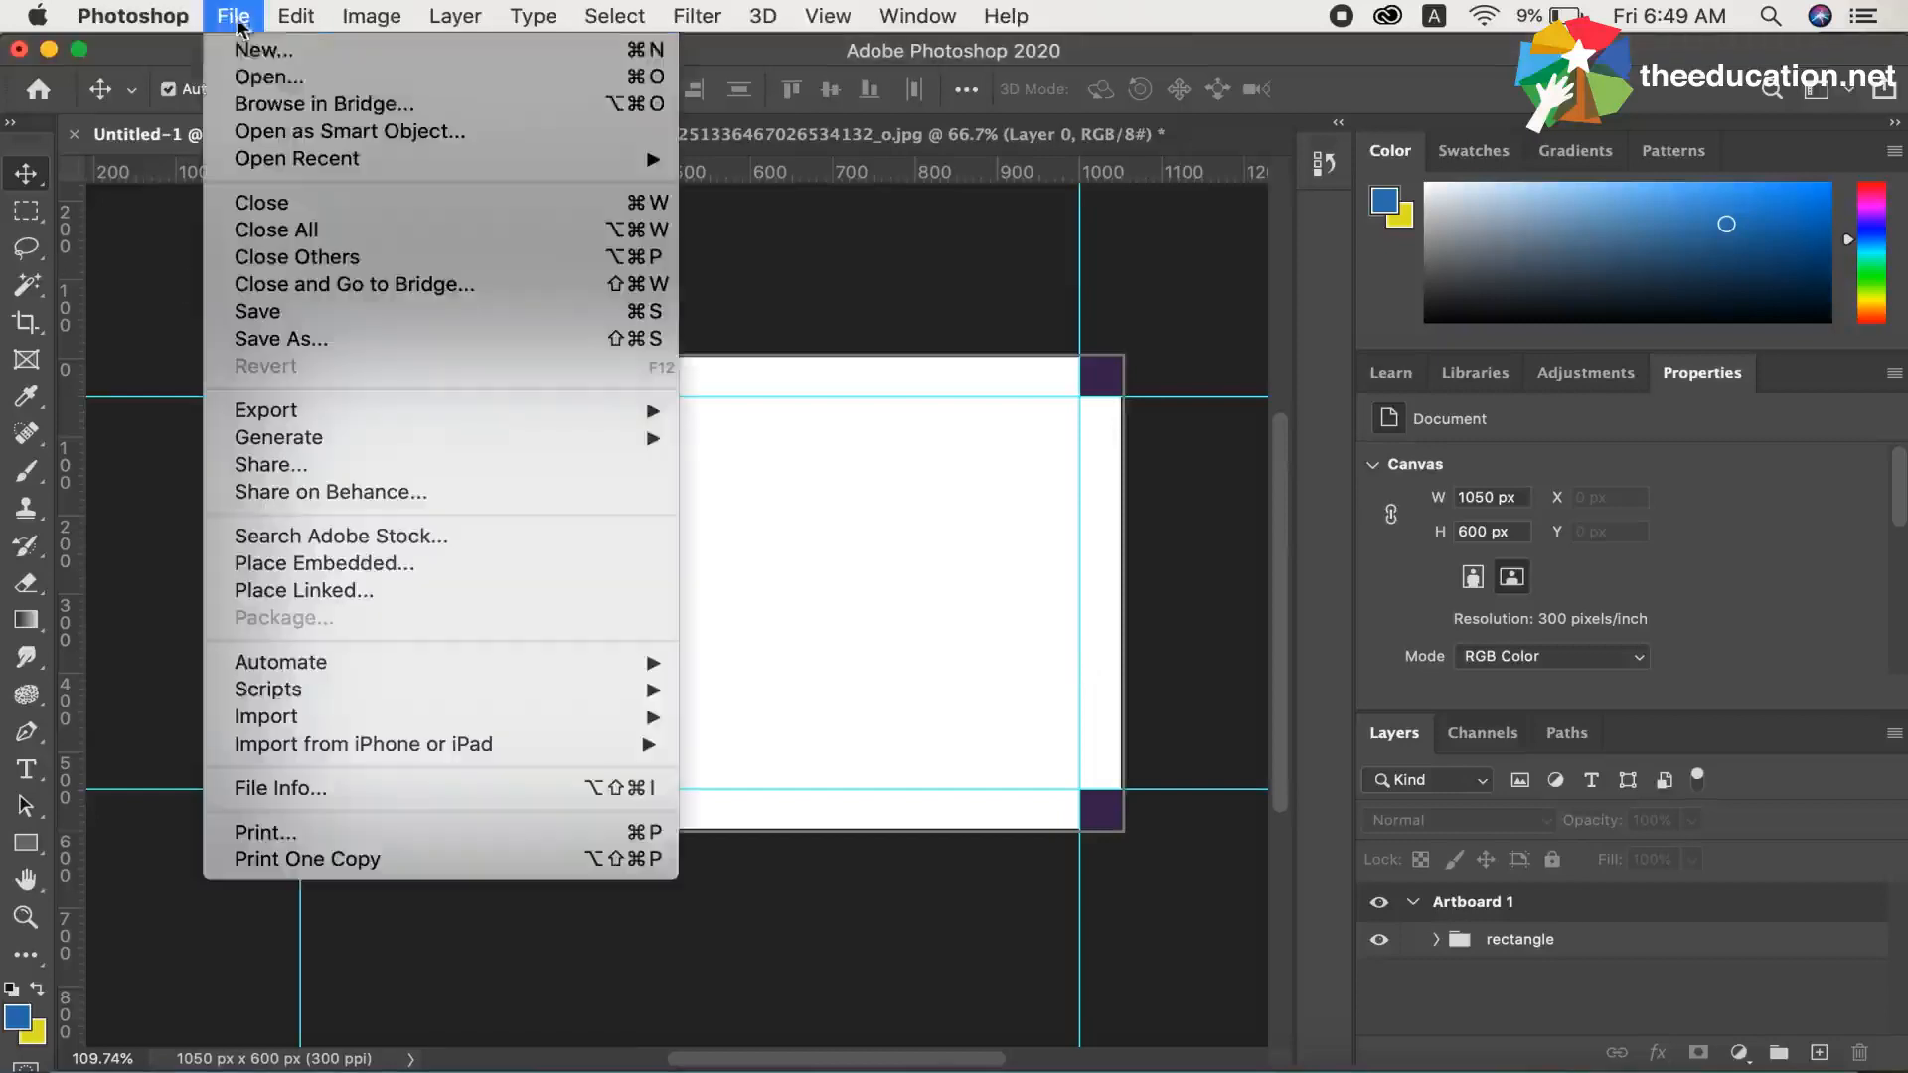
click(293, 60)
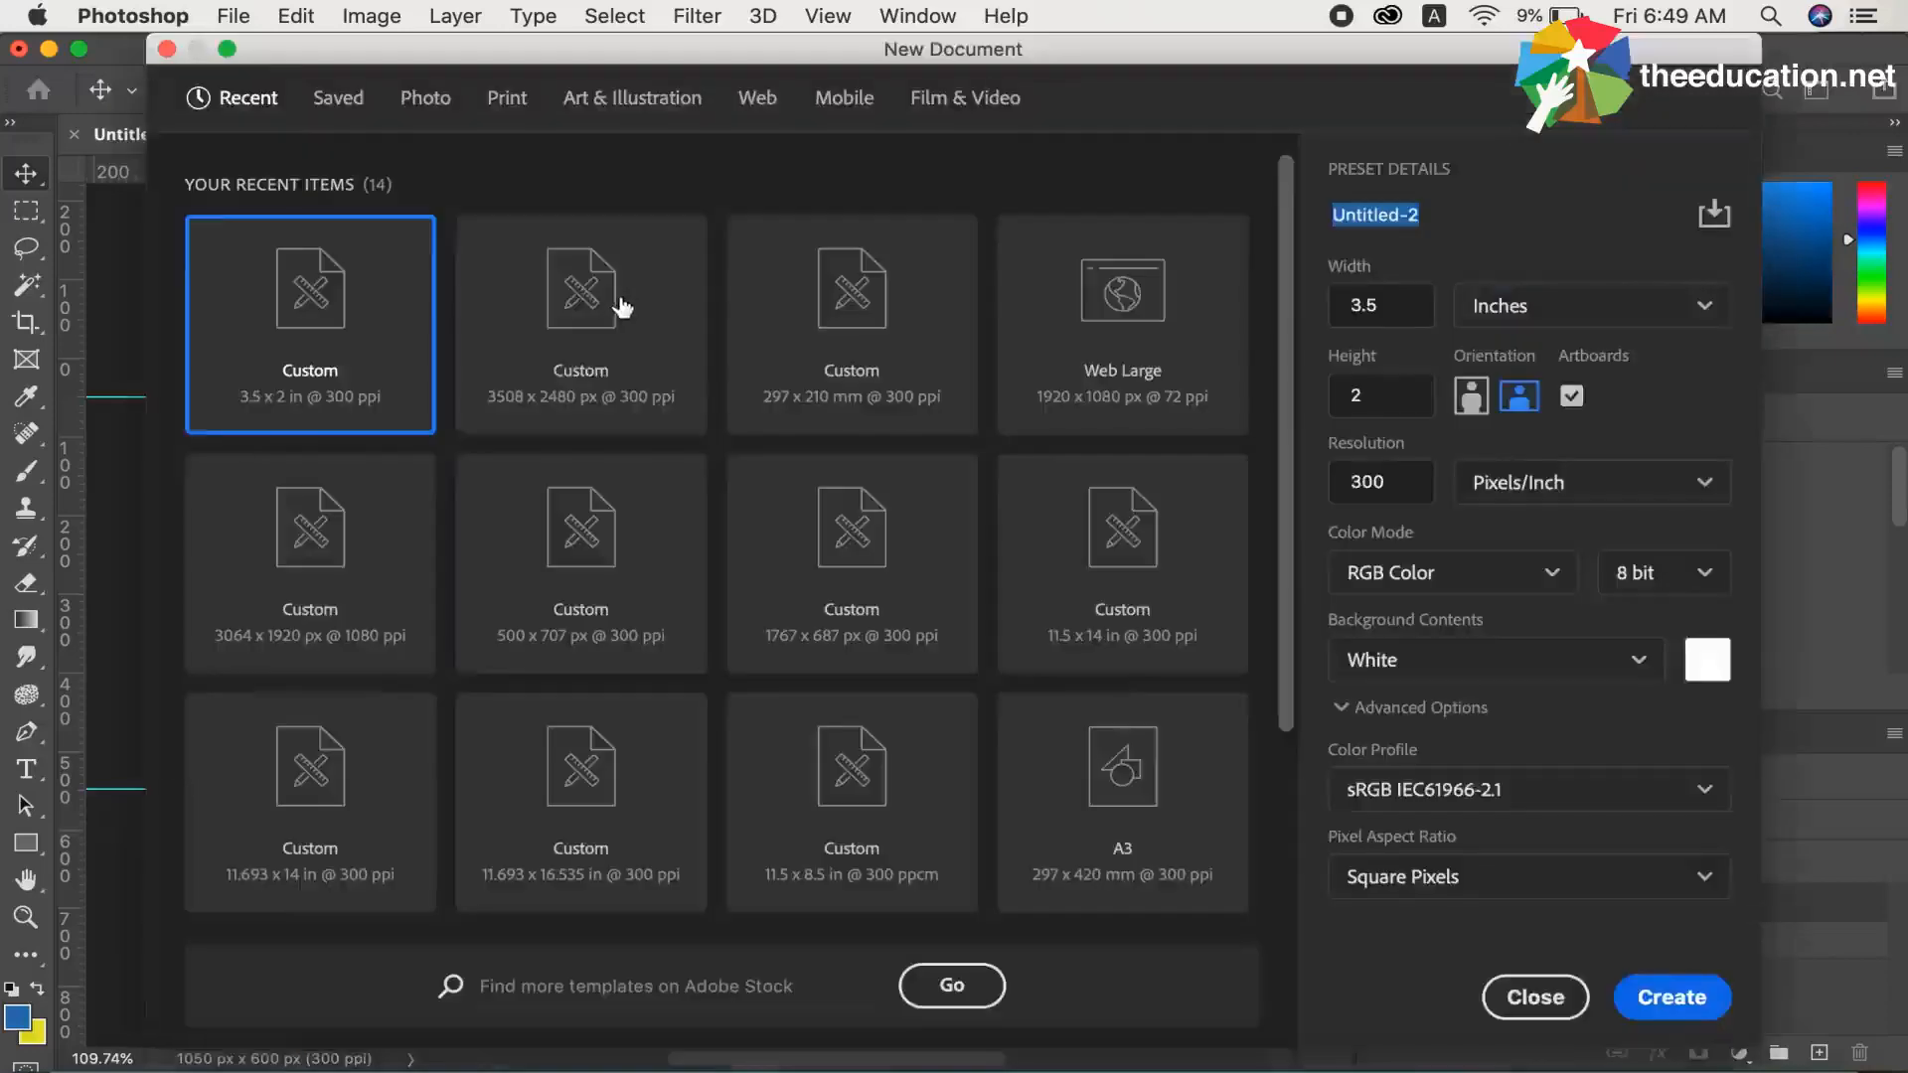
click(1369, 310)
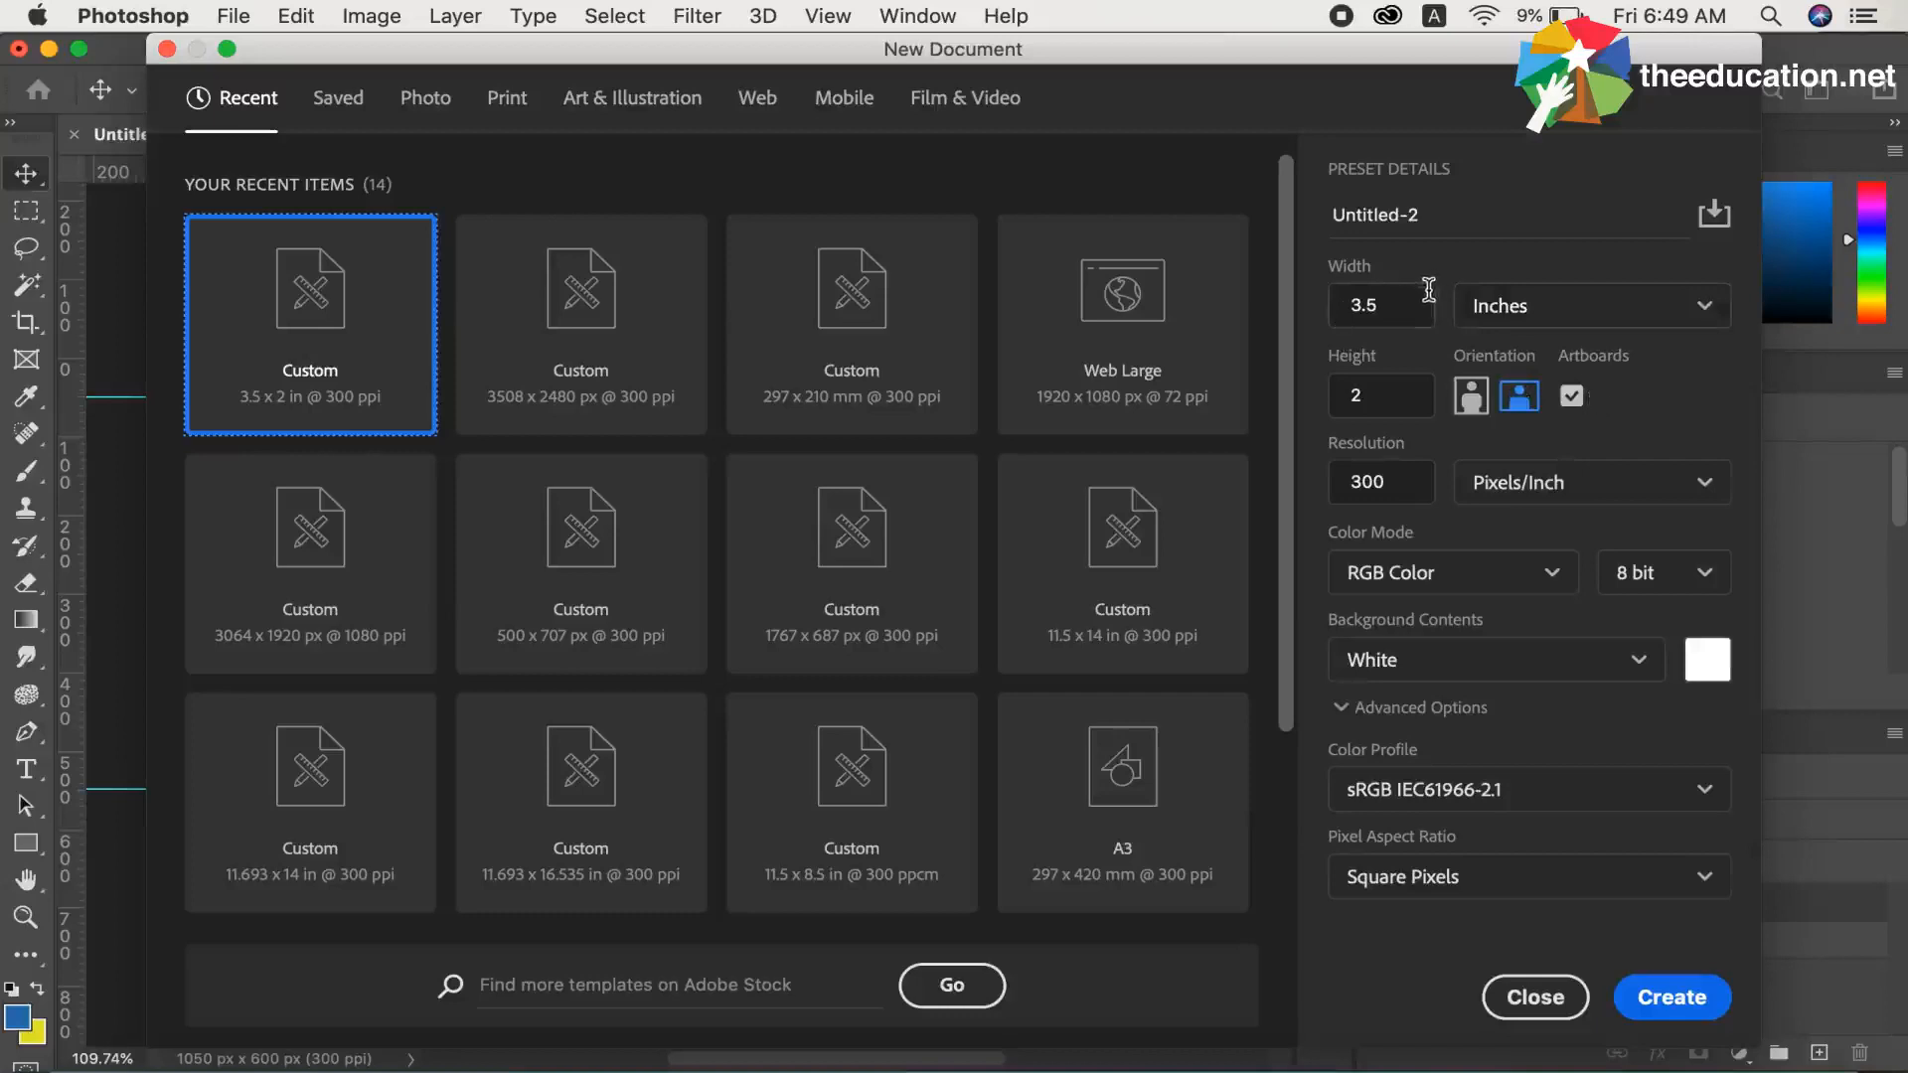
click(1665, 1001)
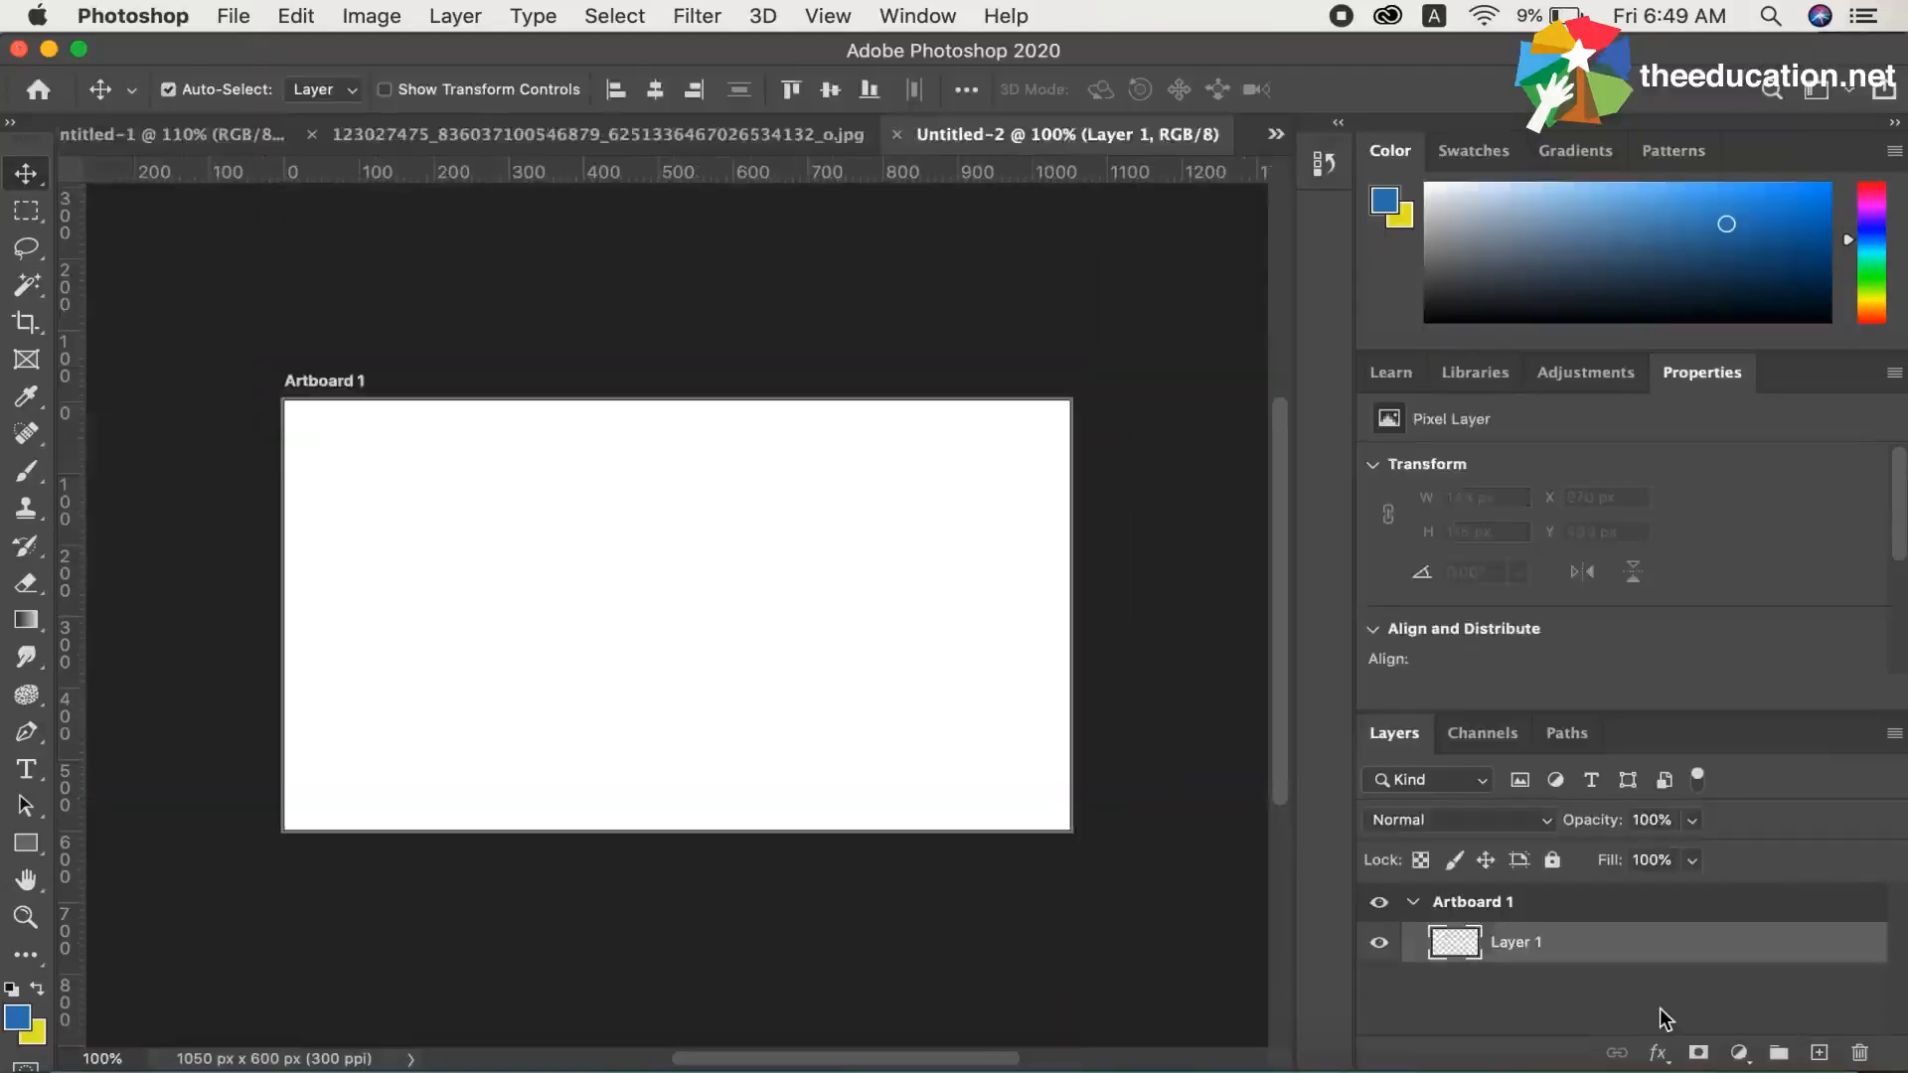
click(896, 134)
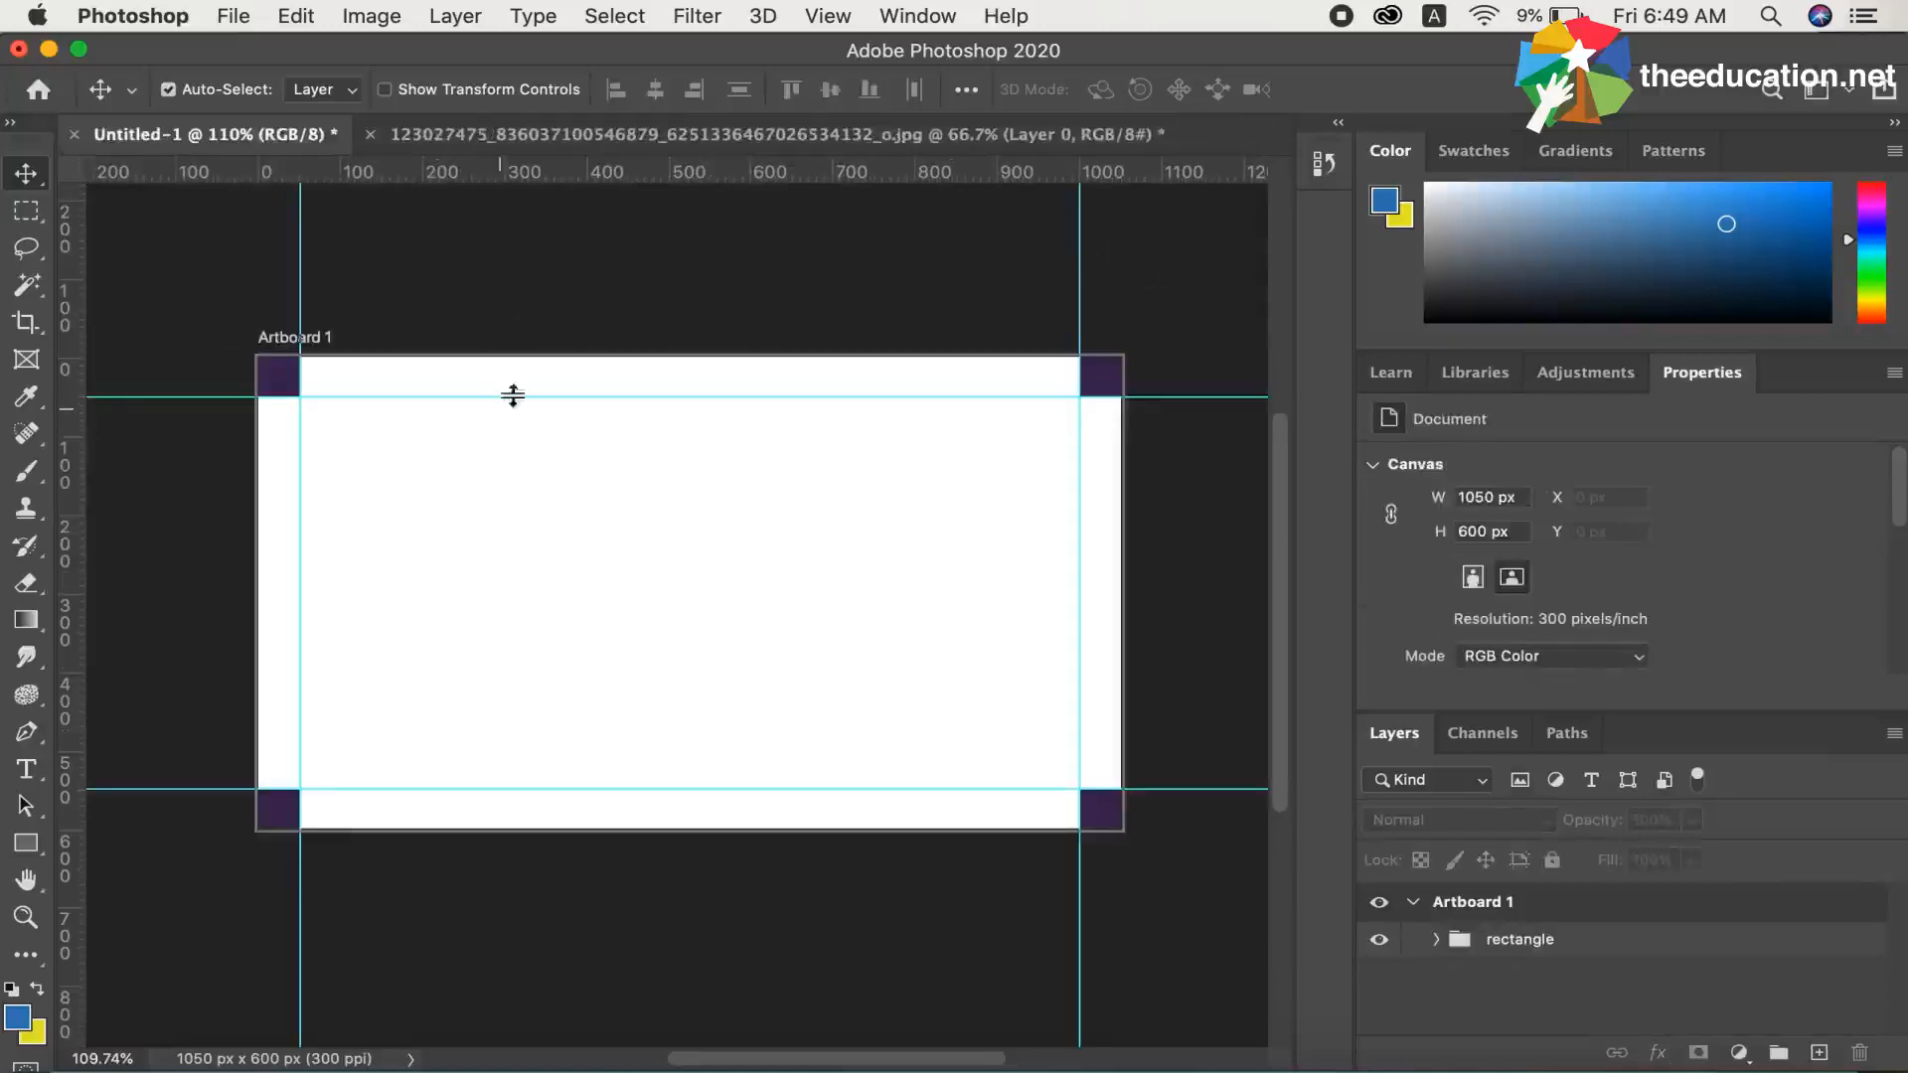
Draw a closed downward-pointing triangle about 172 px wide and 118 px high across the artboard's upper edge, using the Pen tool in Path mode
click(547, 135)
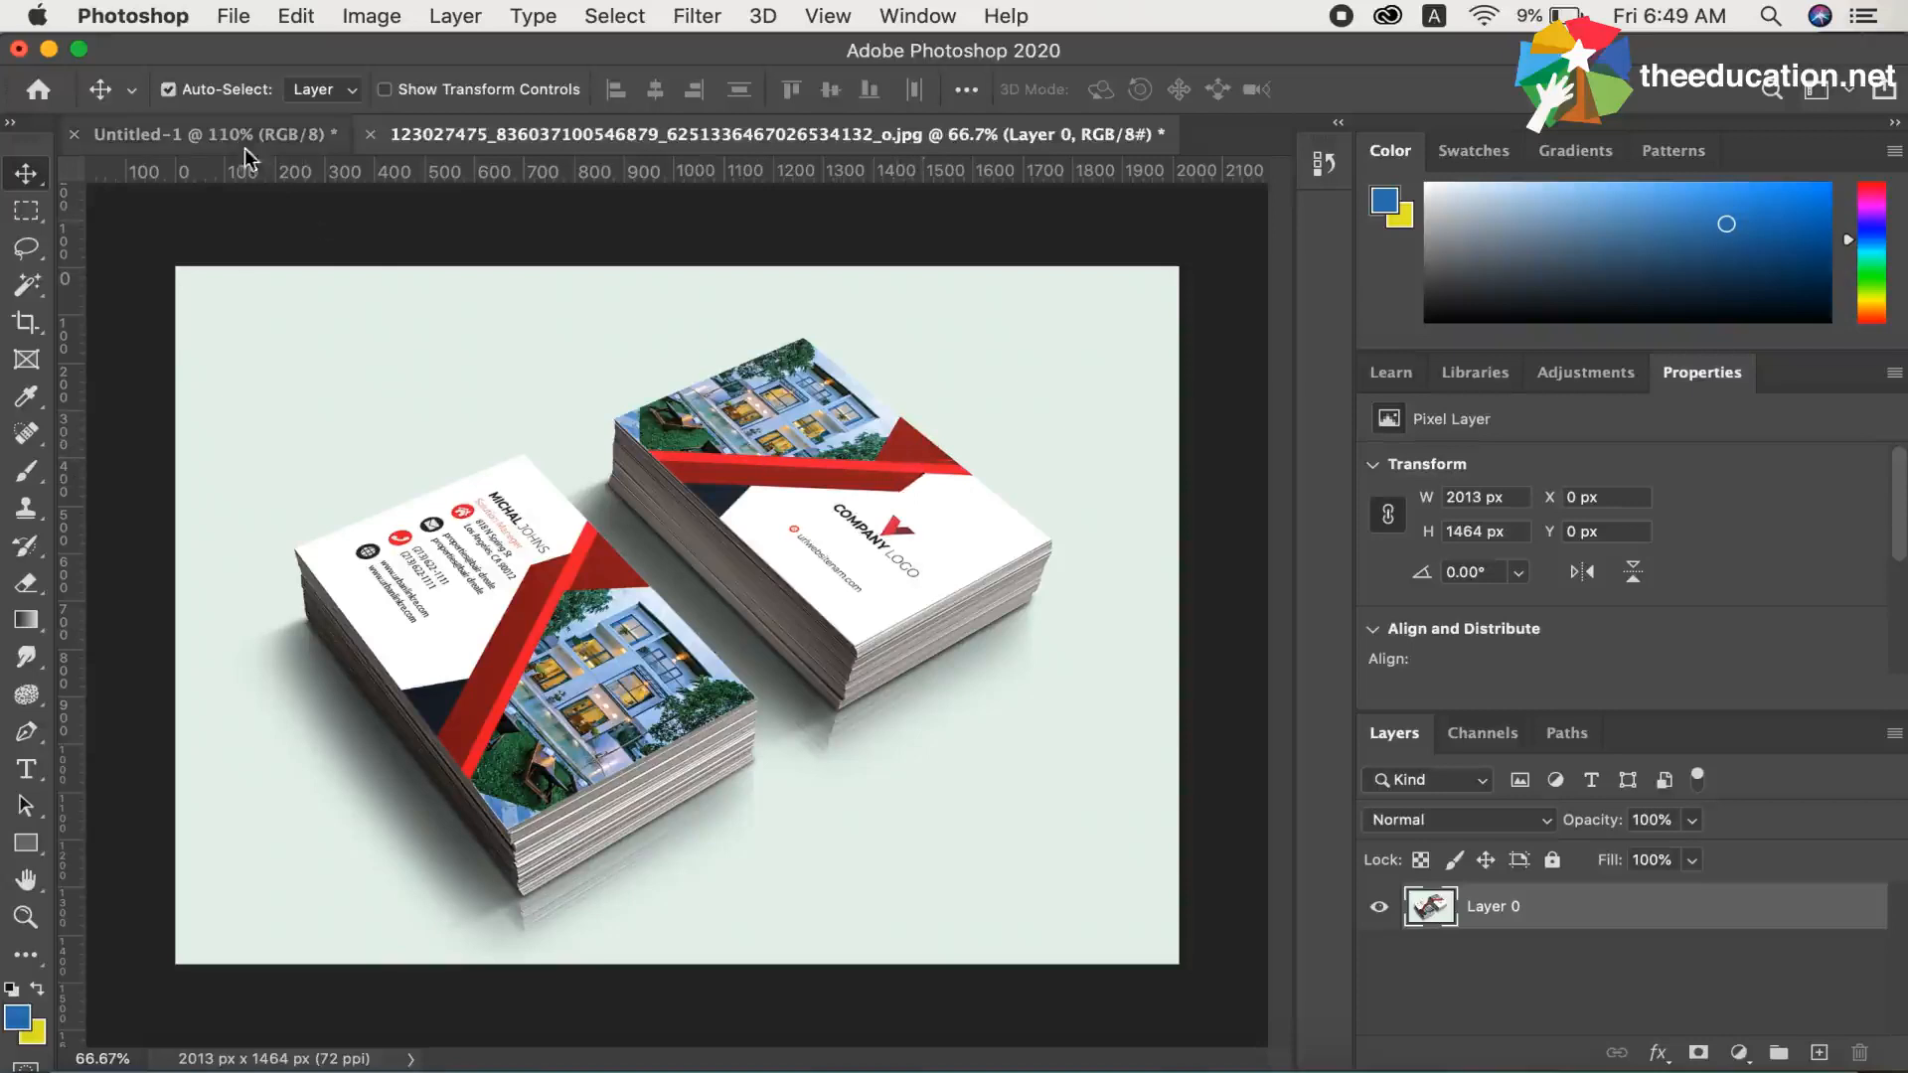
click(214, 135)
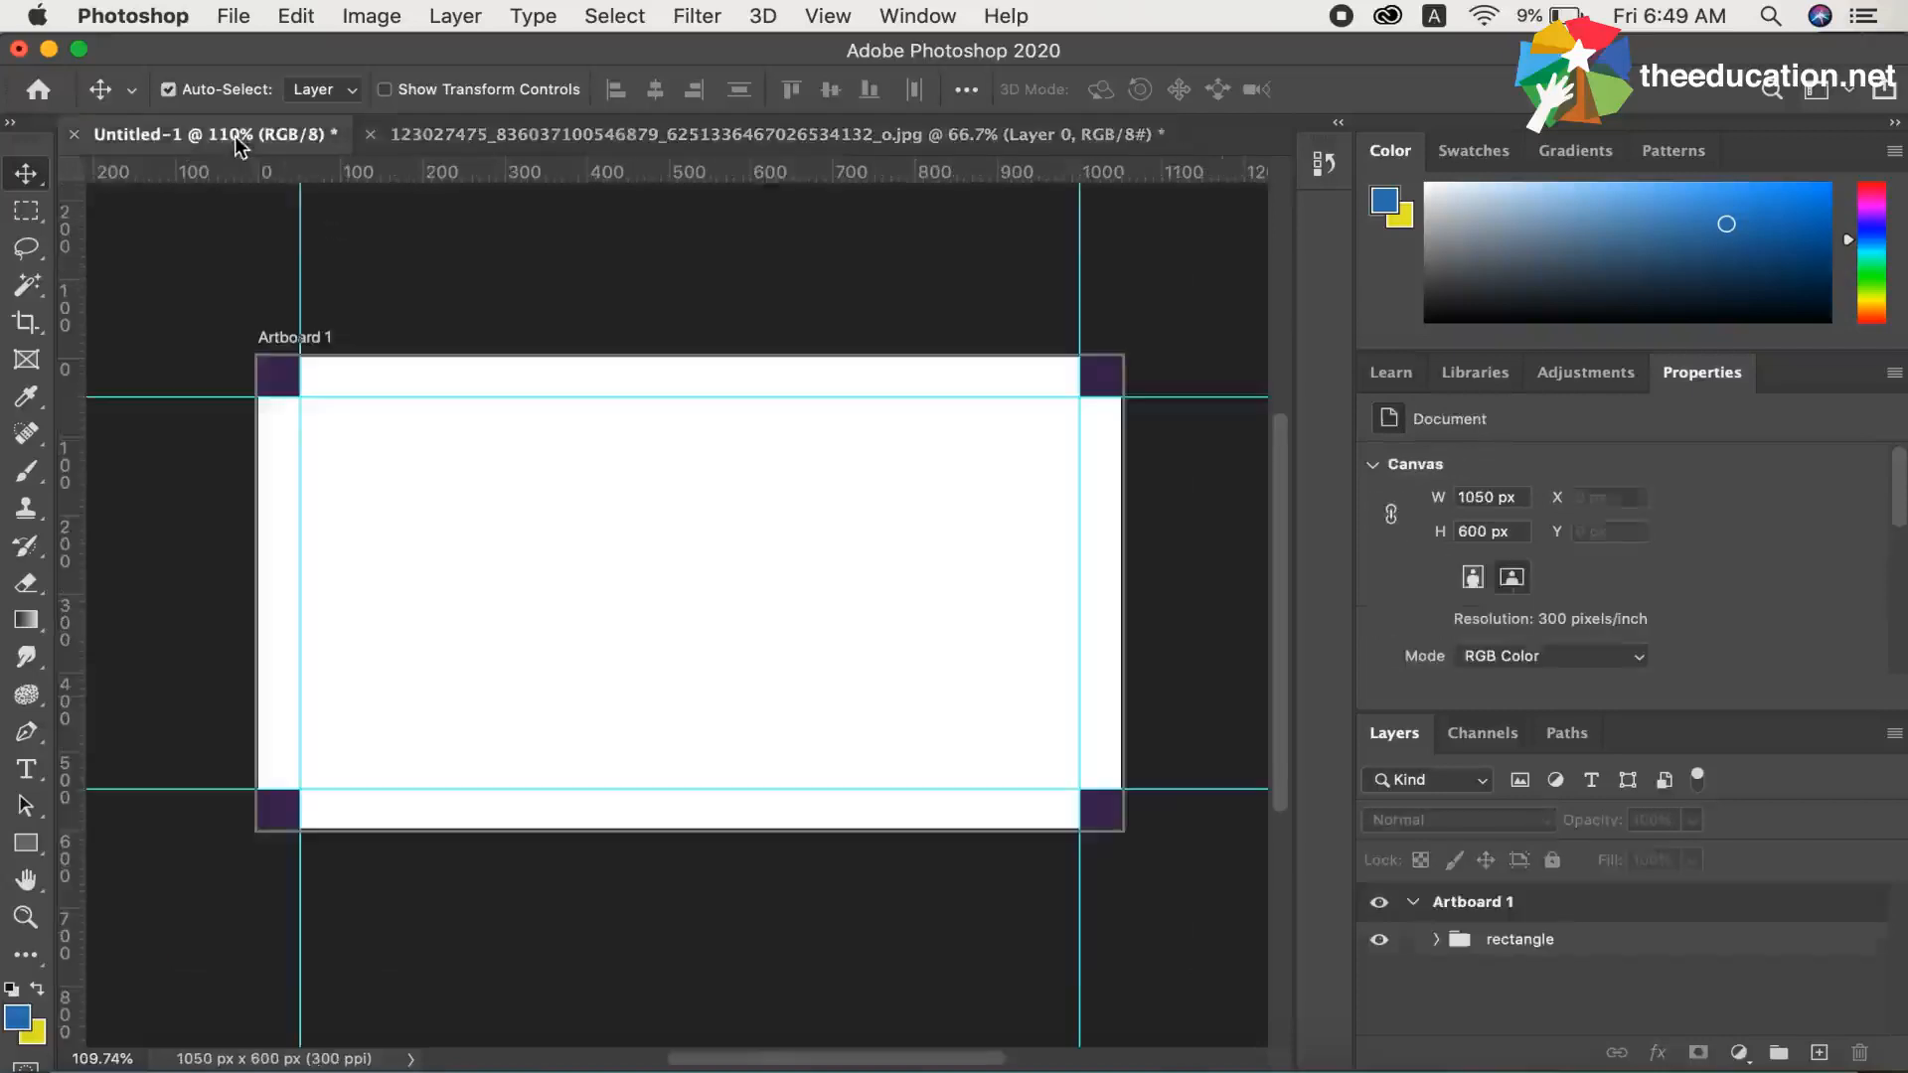
click(26, 734)
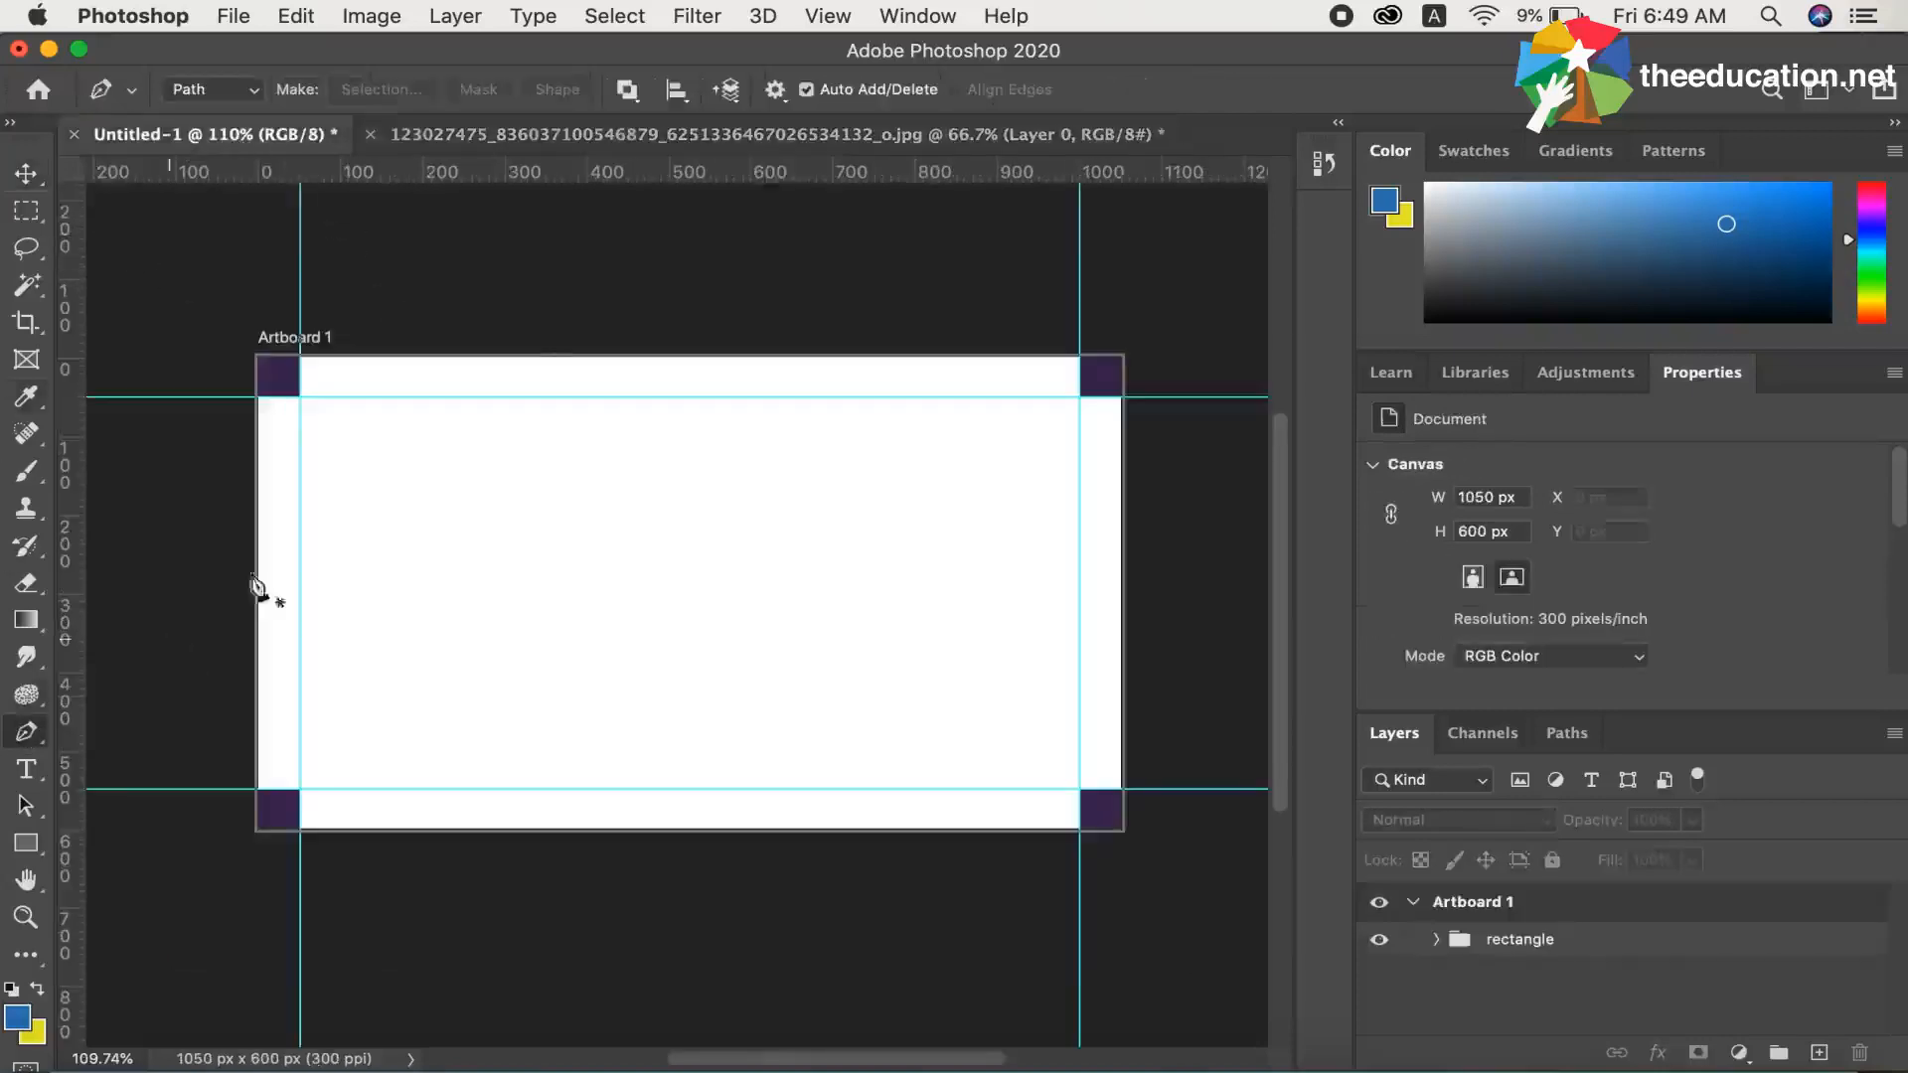
click(585, 347)
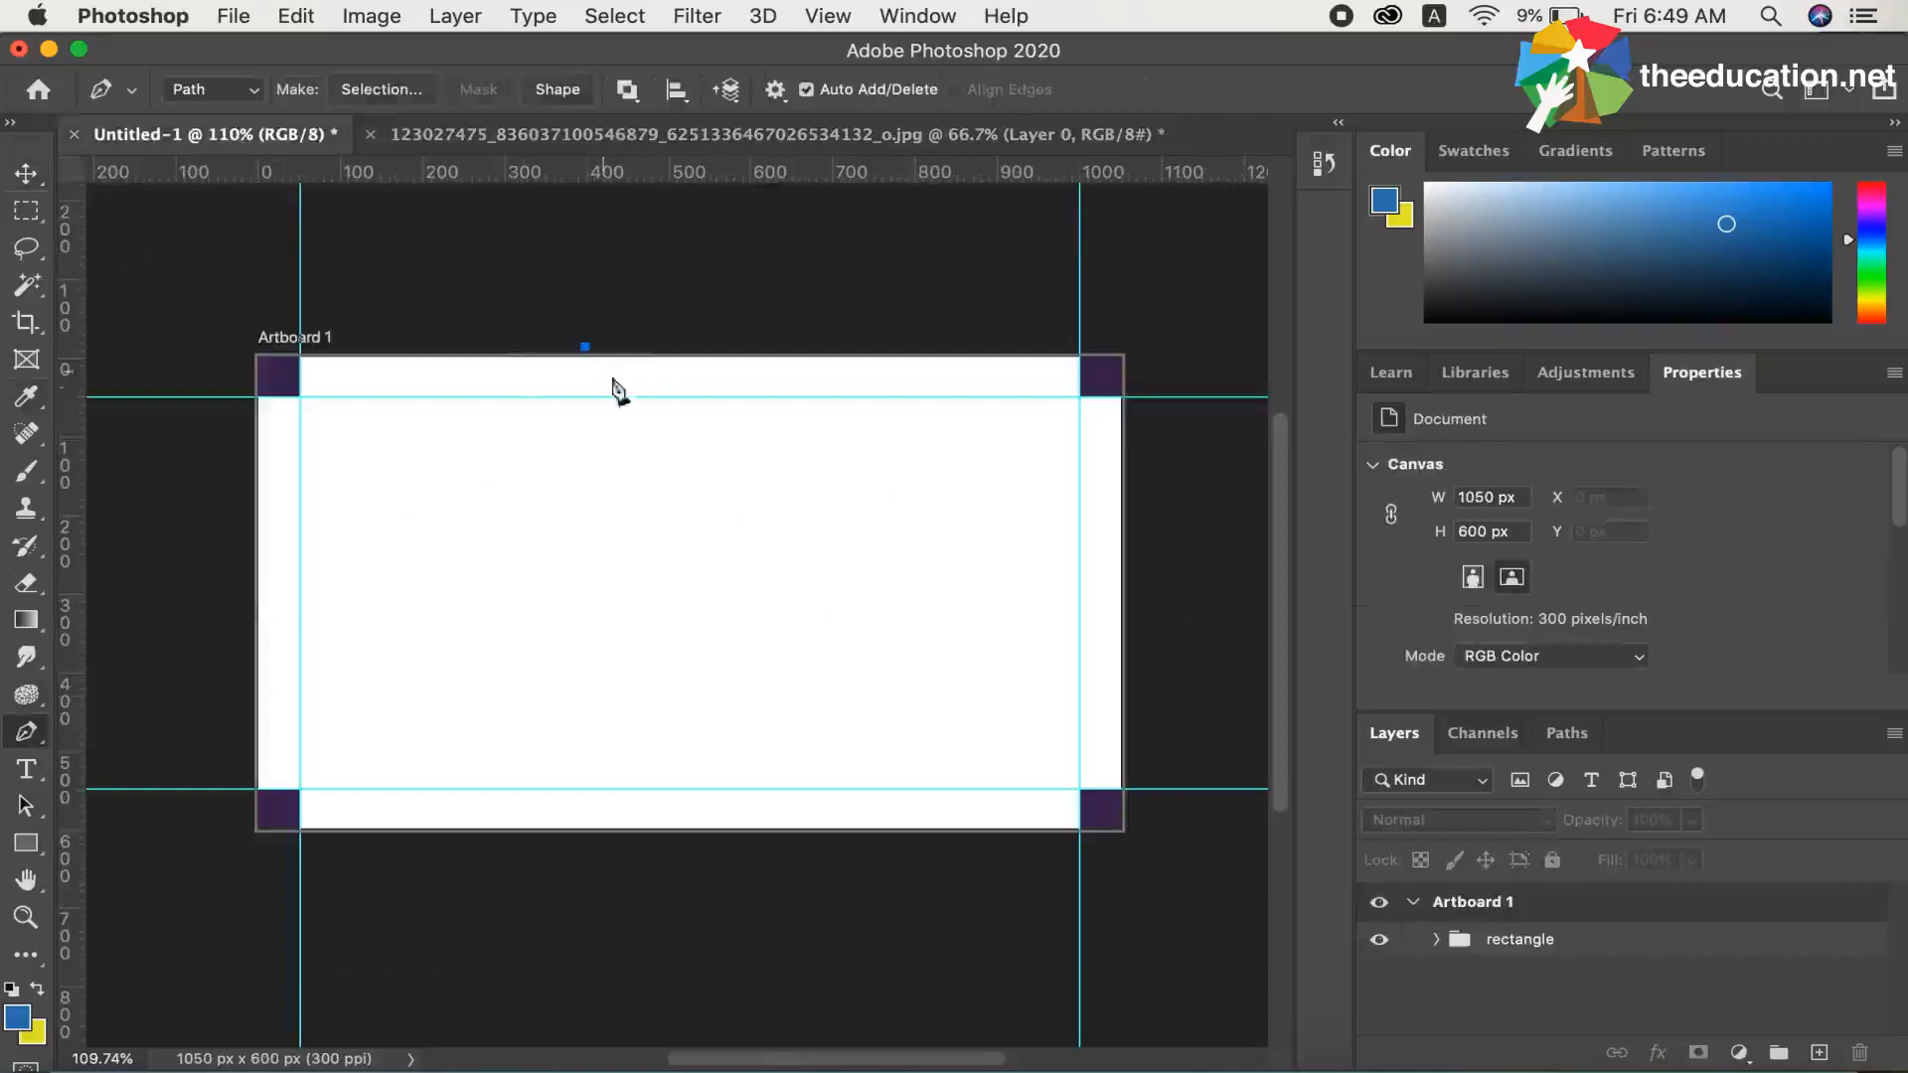
click(663, 436)
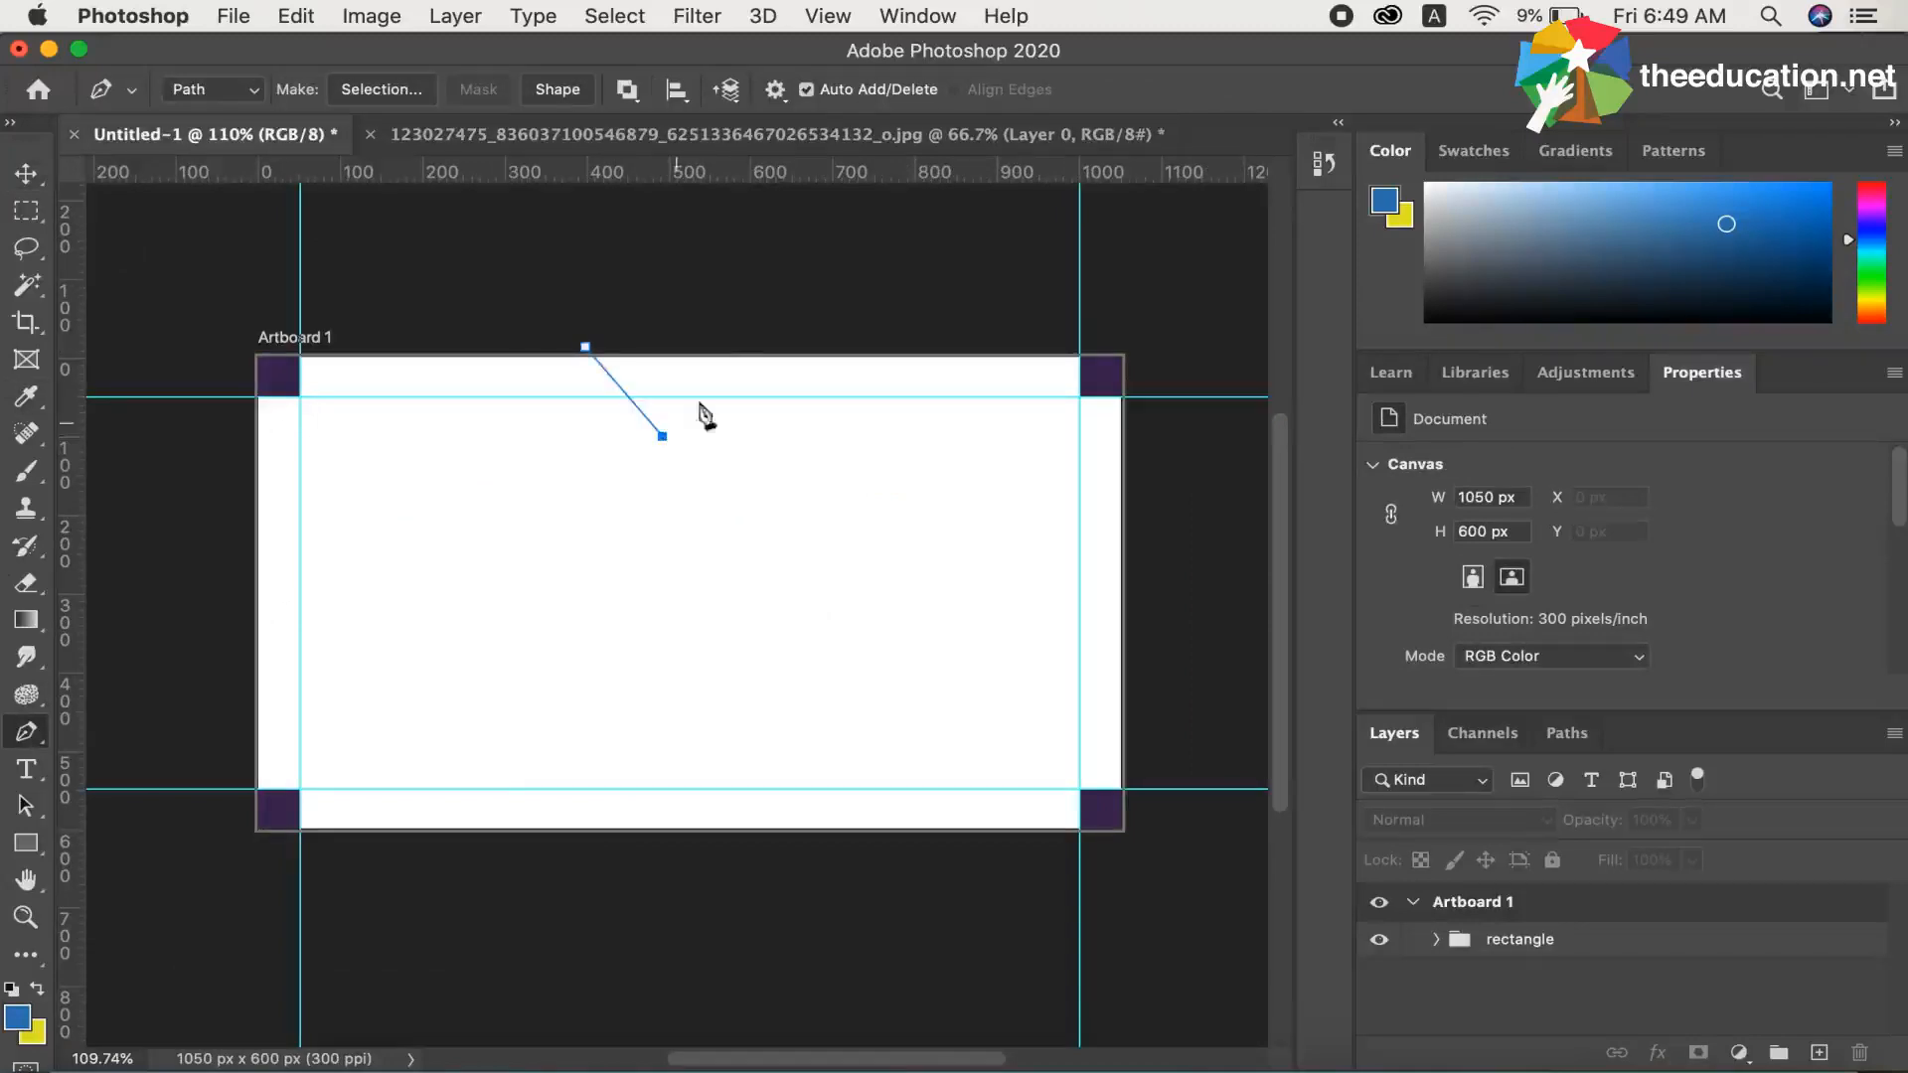
click(727, 344)
click(585, 347)
click(226, 100)
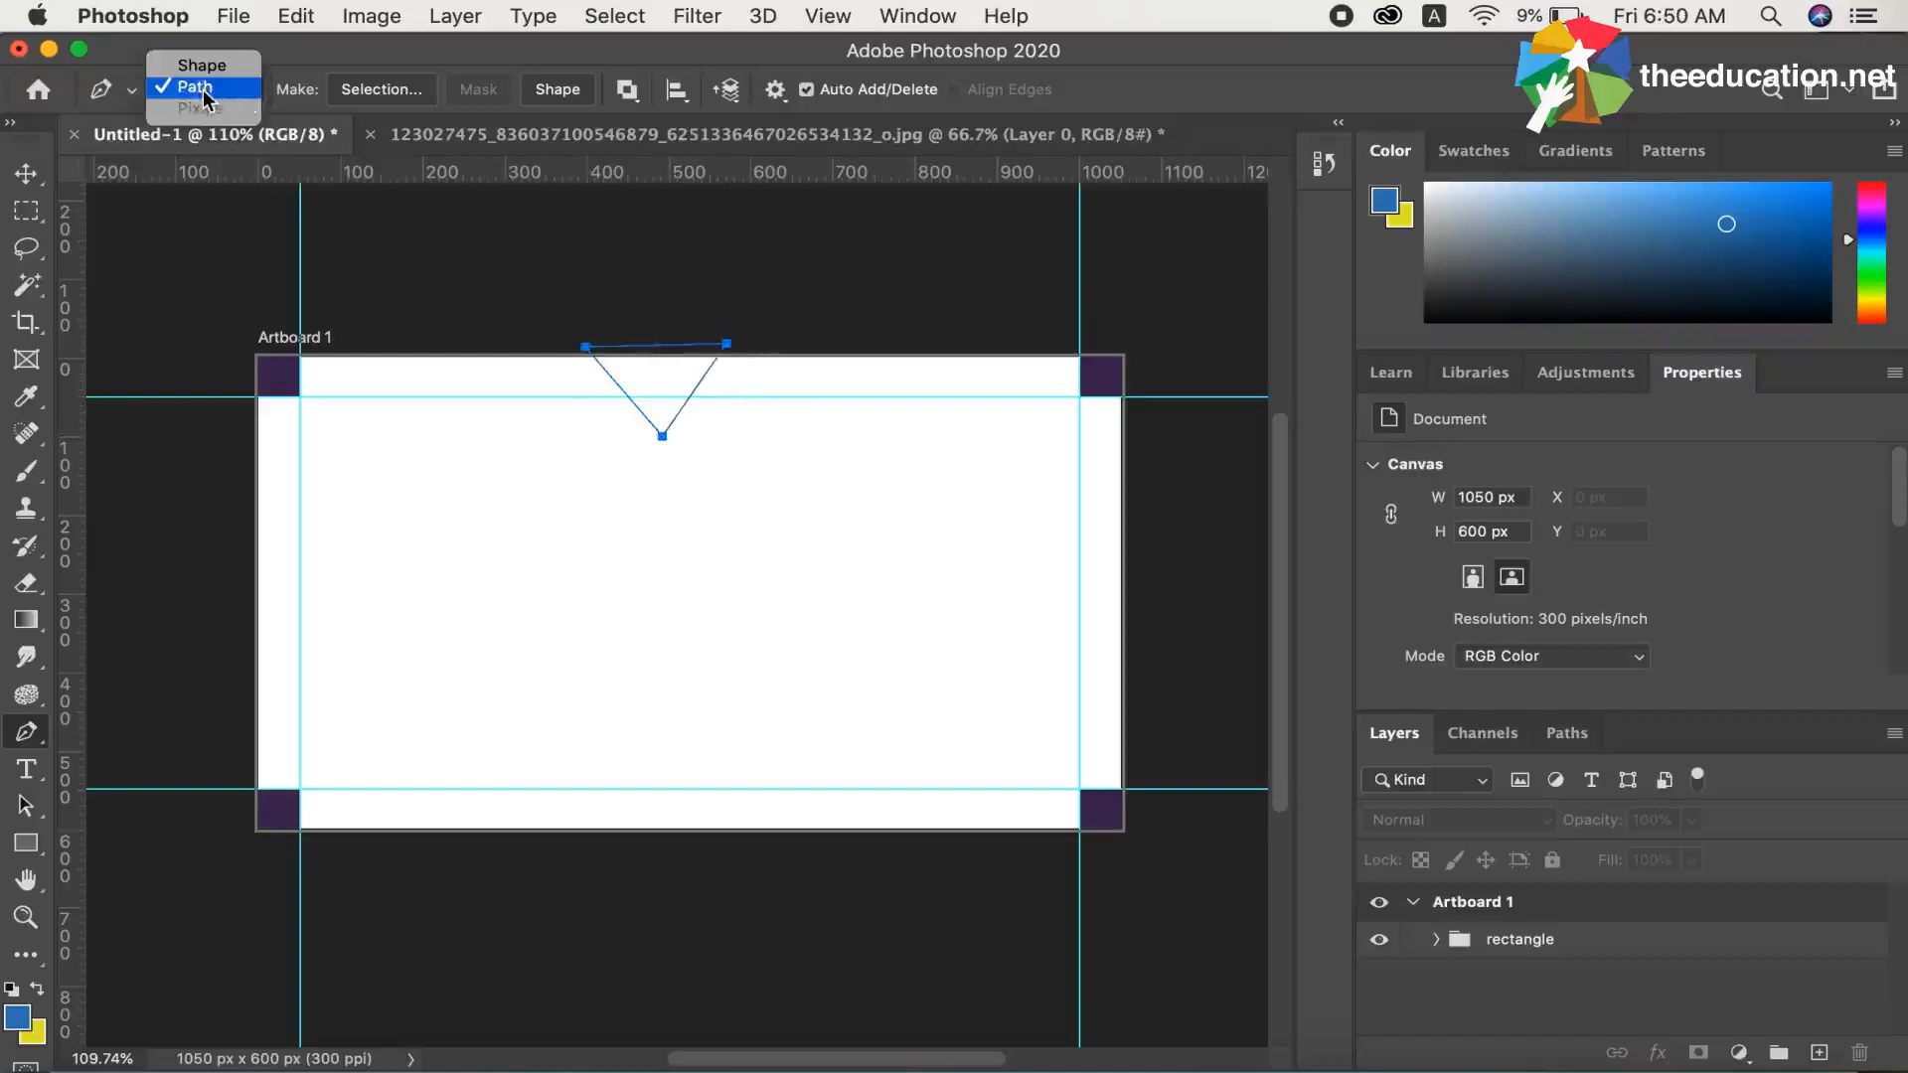
click(205, 98)
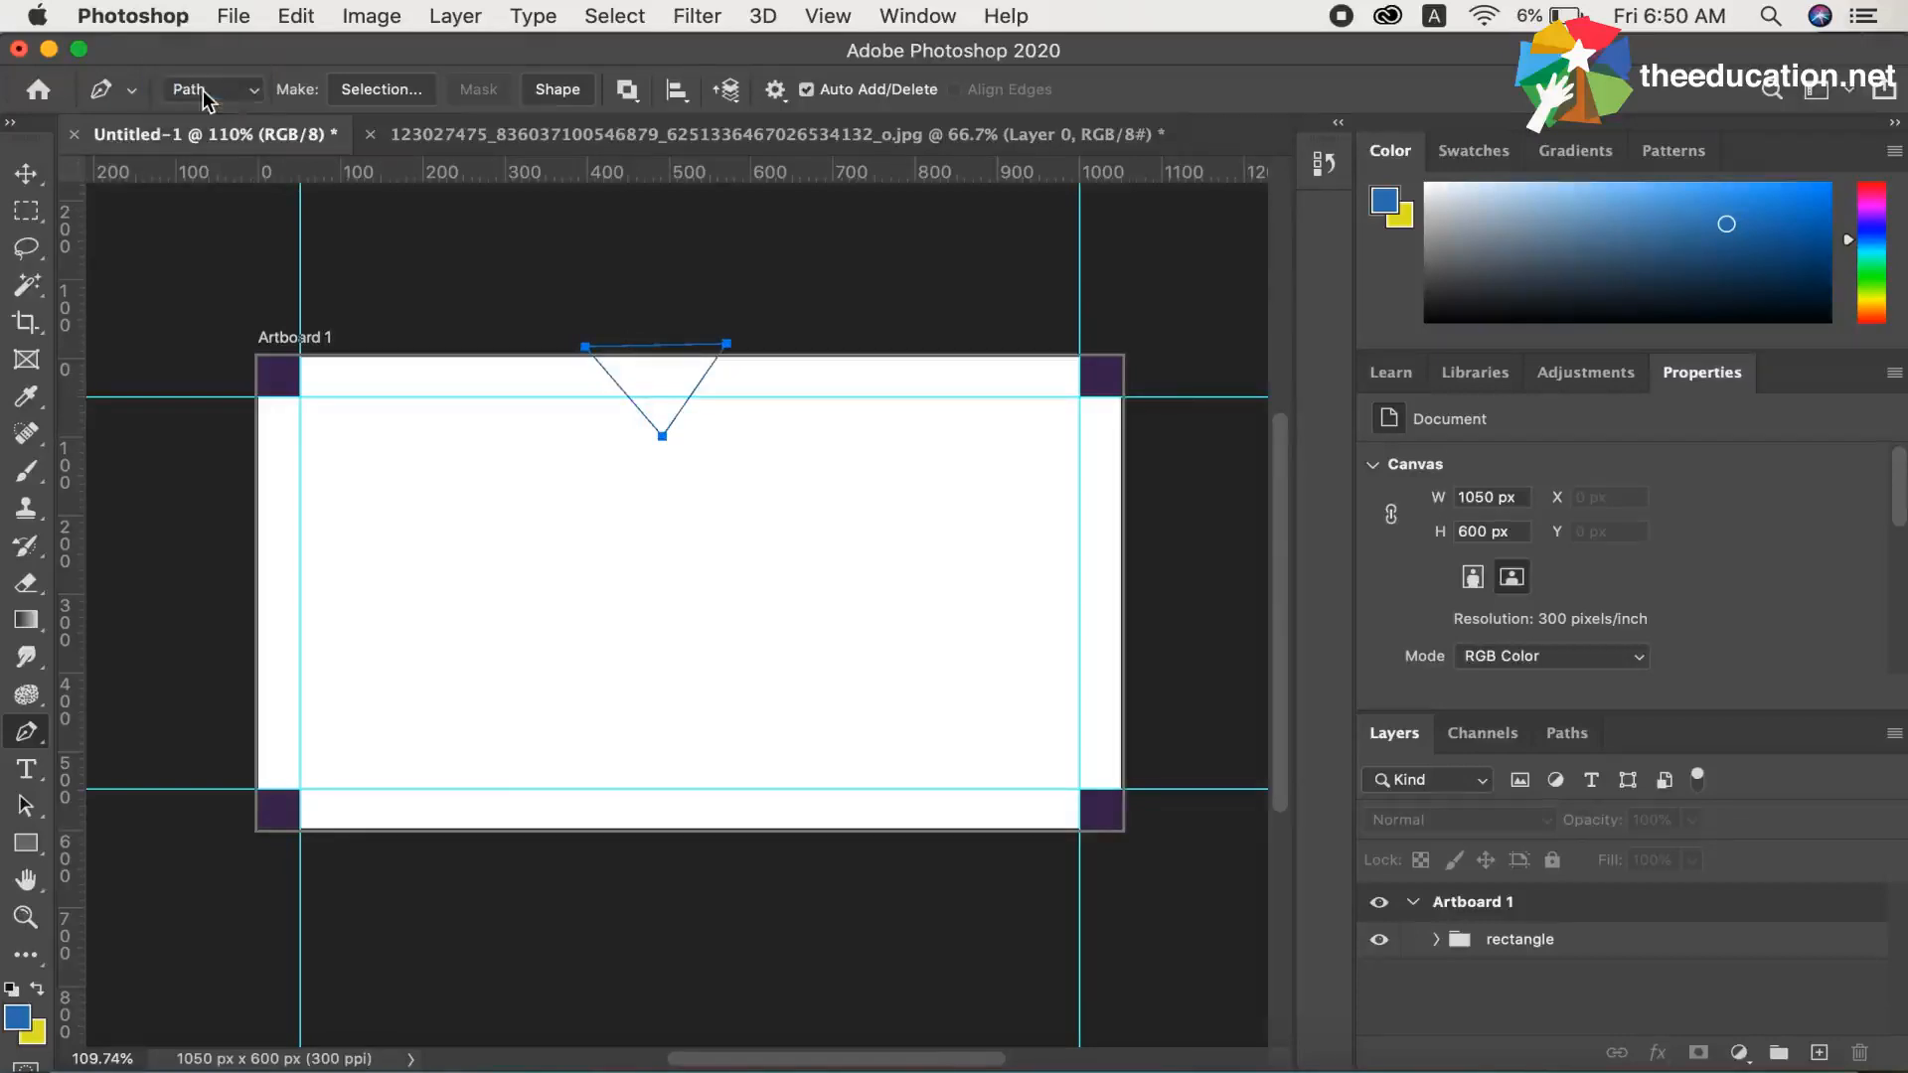
Add a new empty layer inside Artboard 1, above the rectangle group
click(1464, 911)
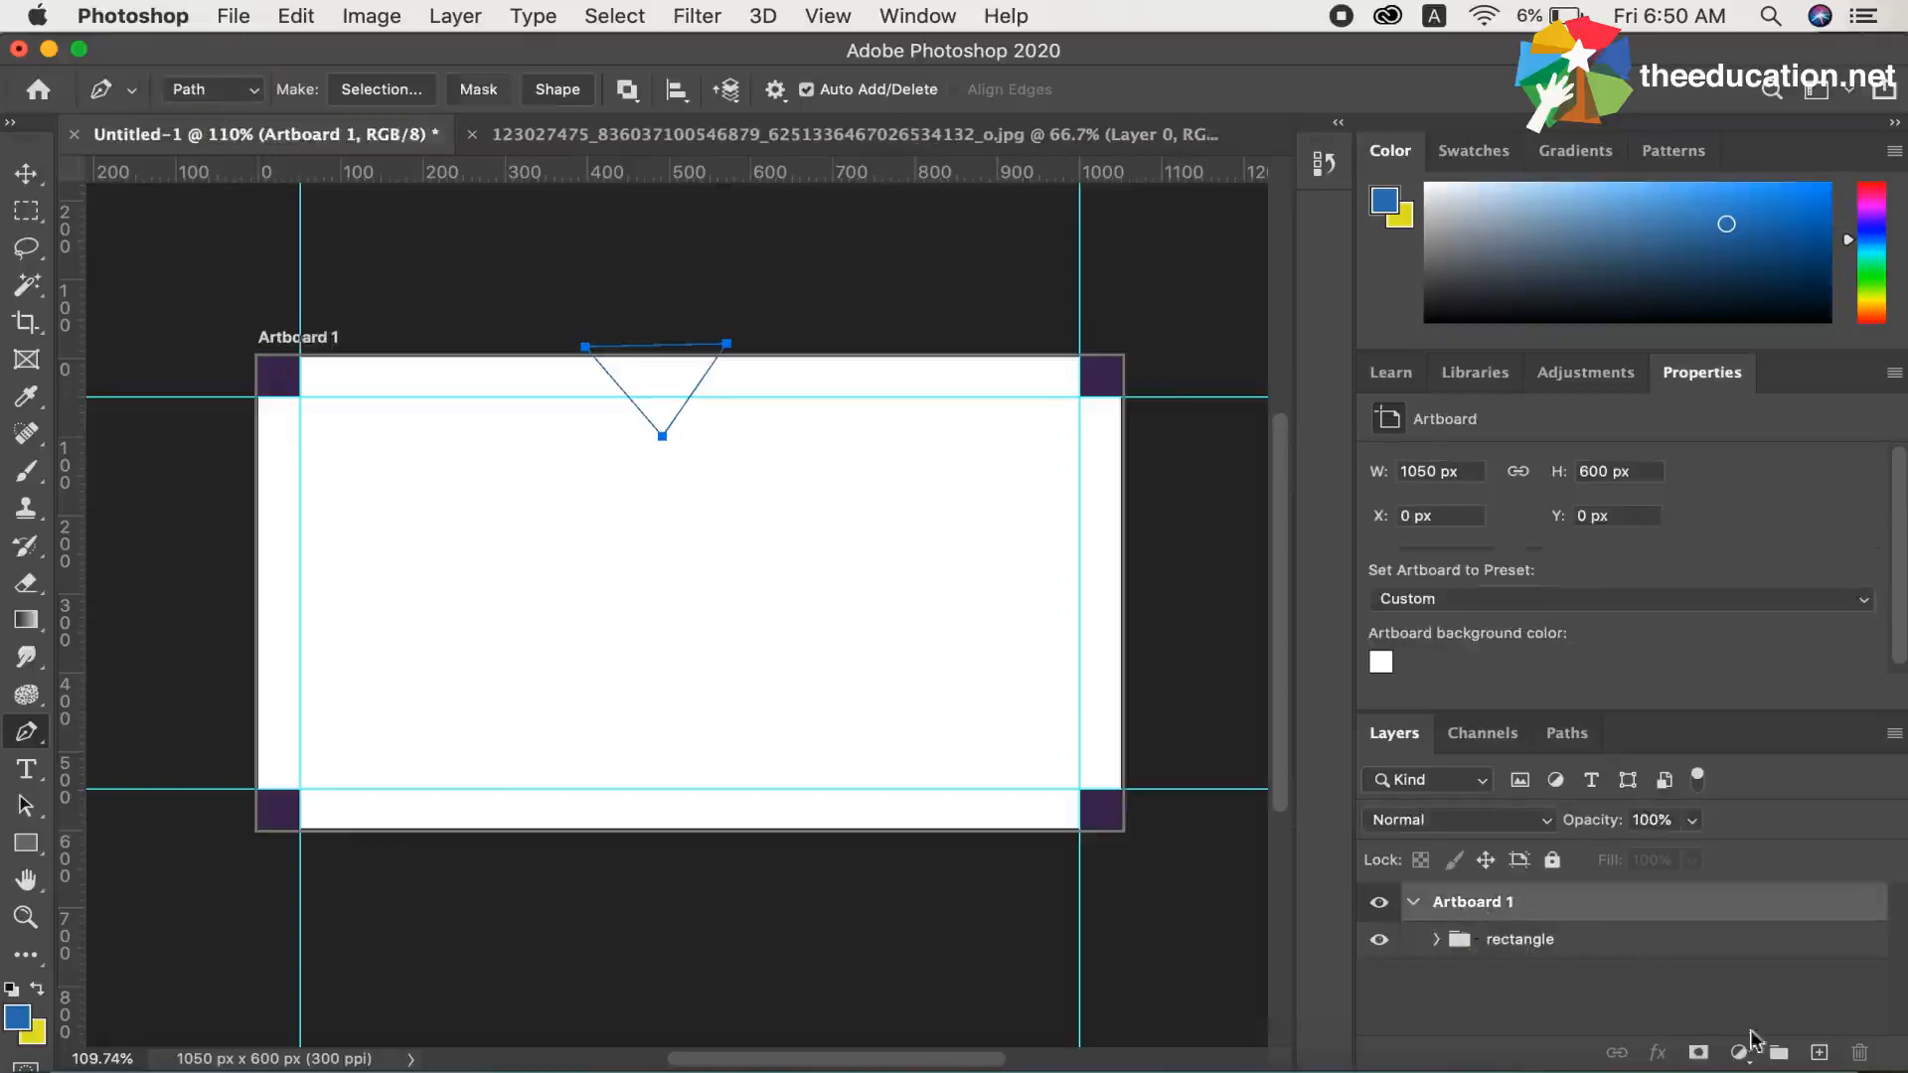
click(1461, 941)
click(1436, 939)
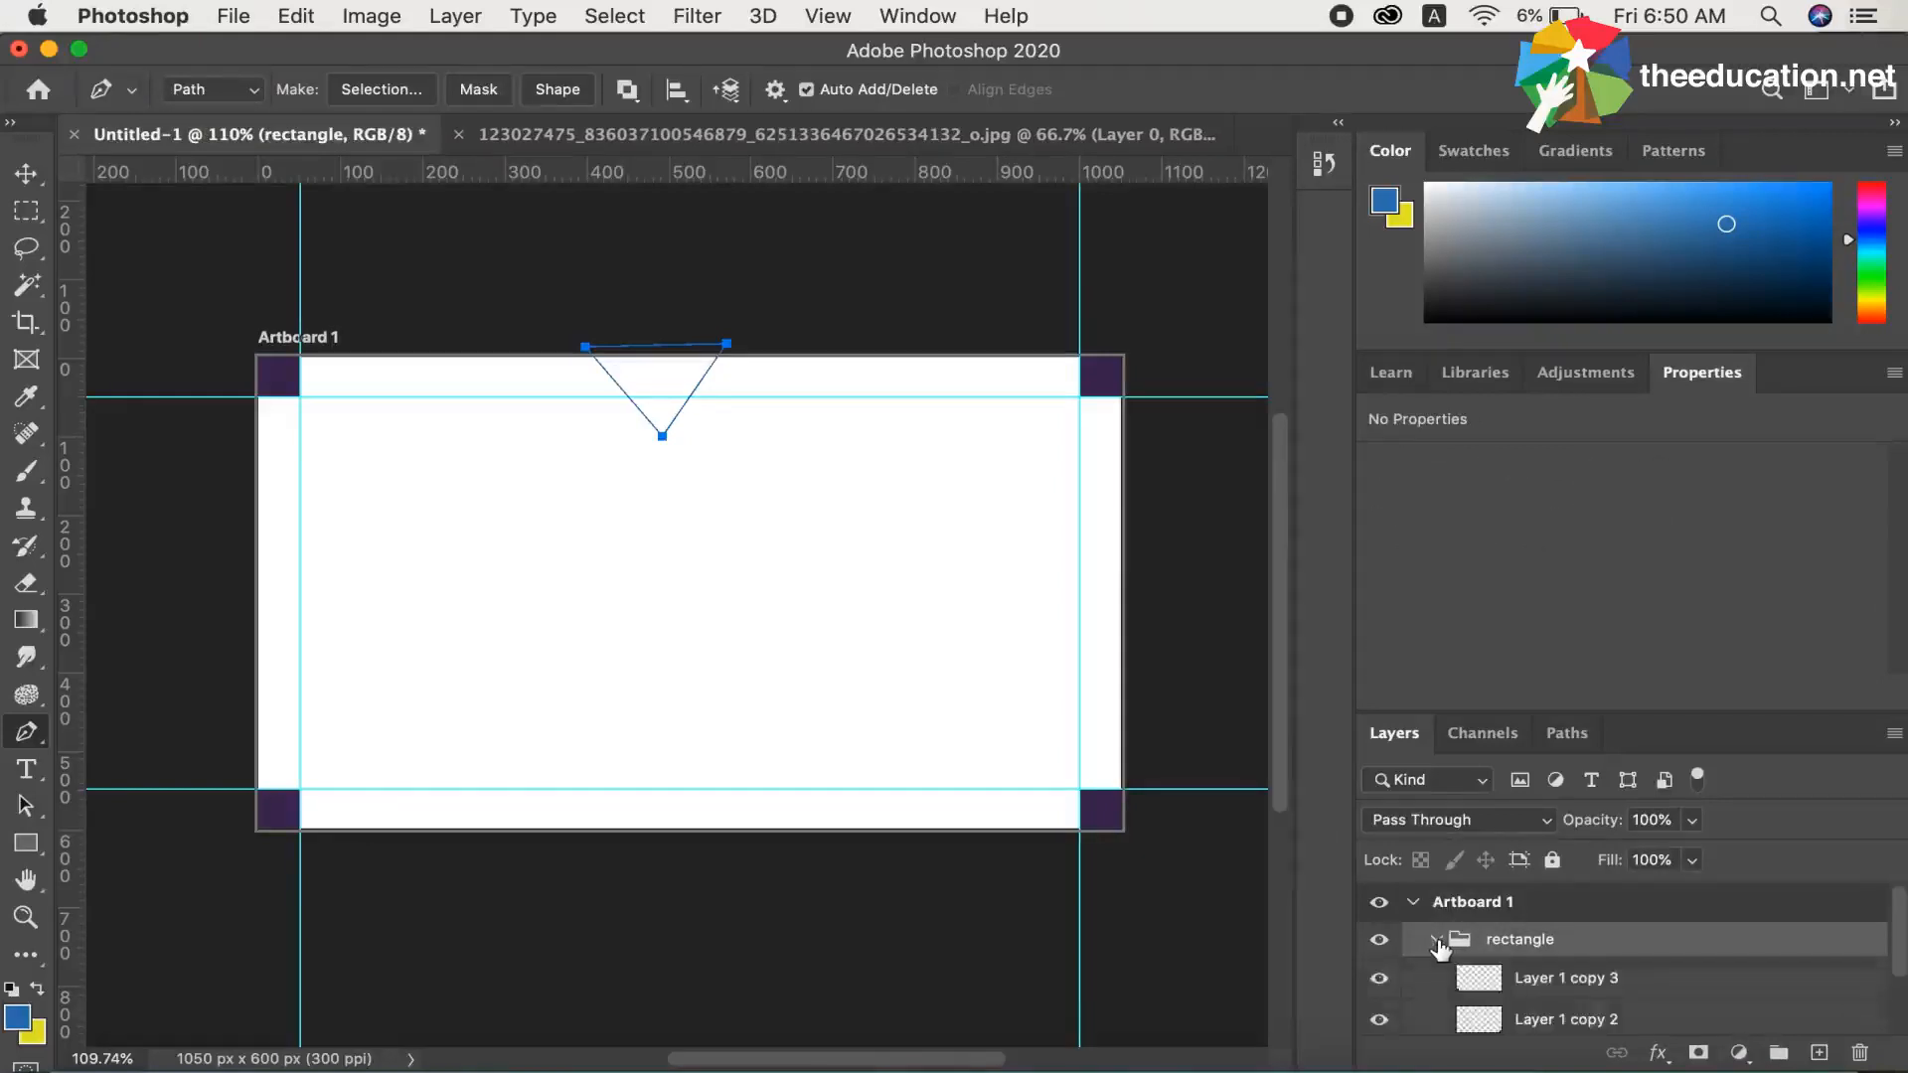
click(1436, 940)
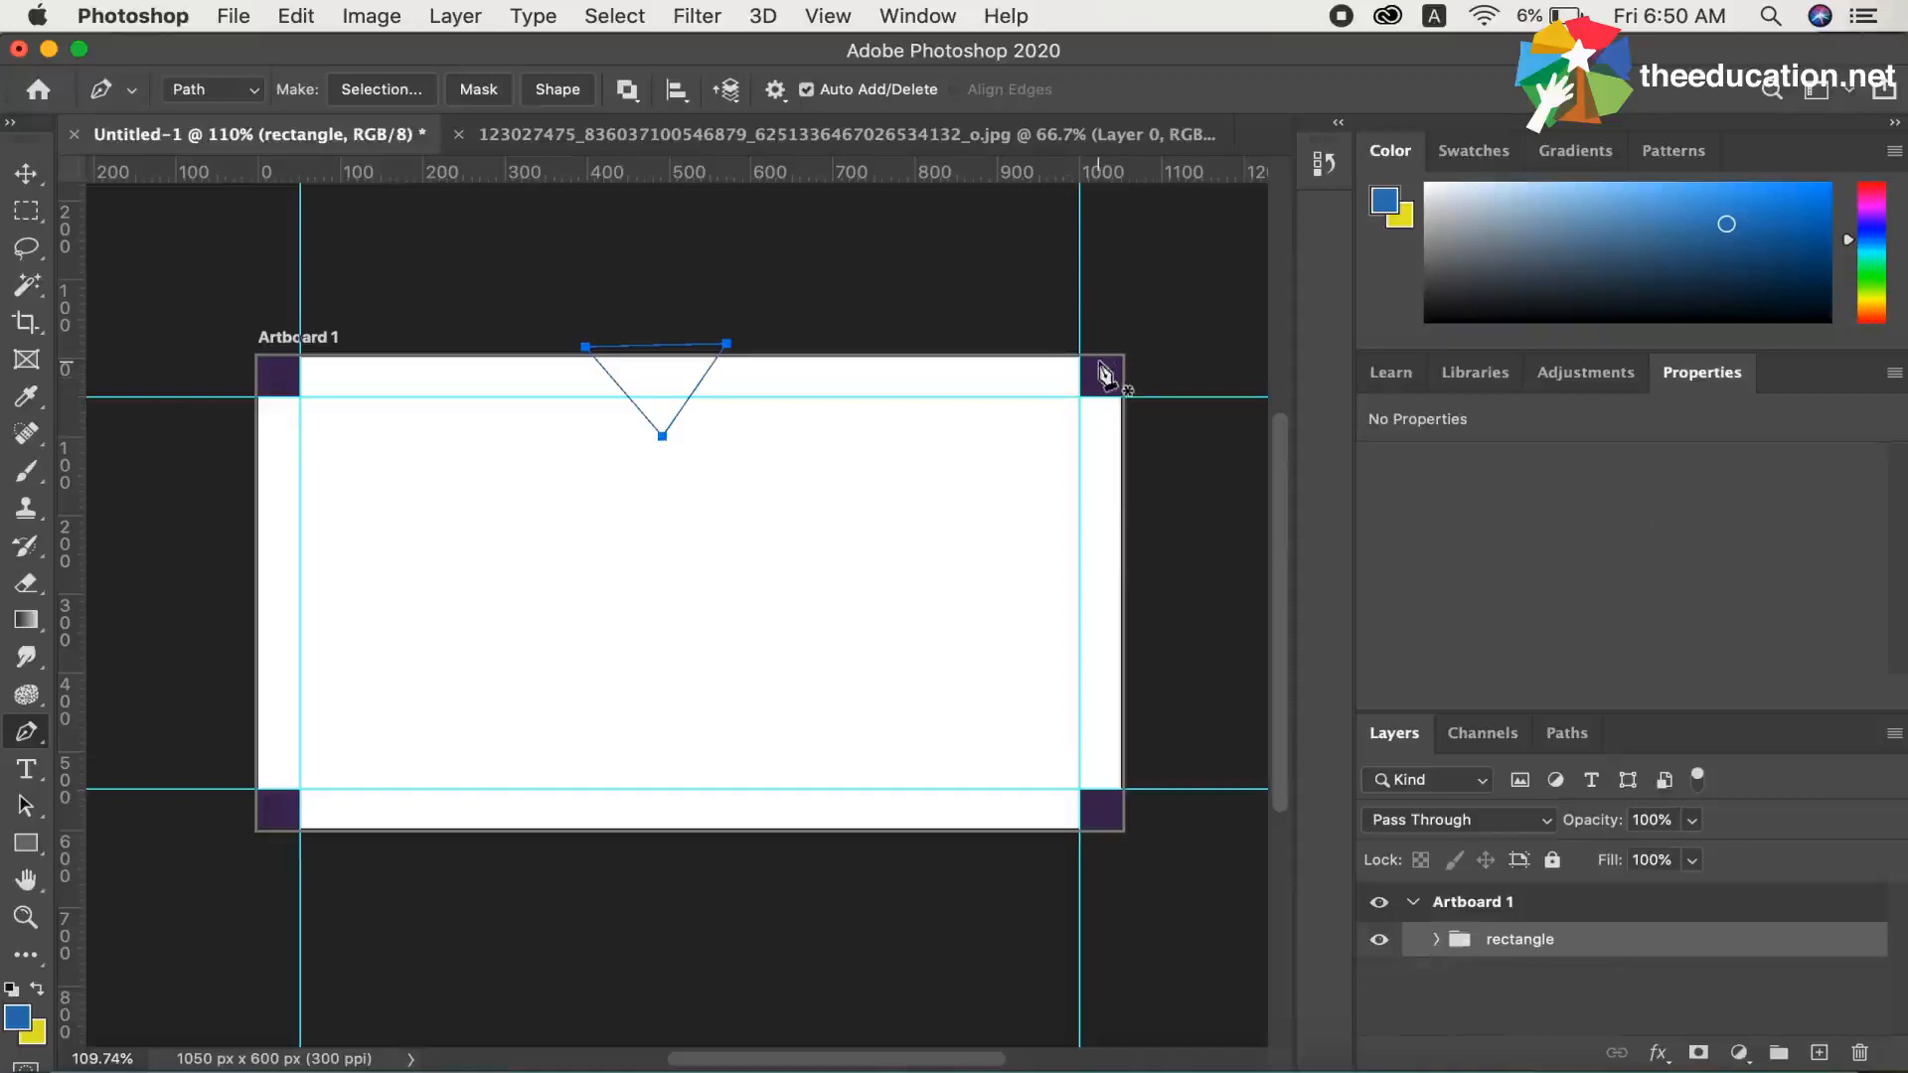
double_click(1499, 909)
key(Return)
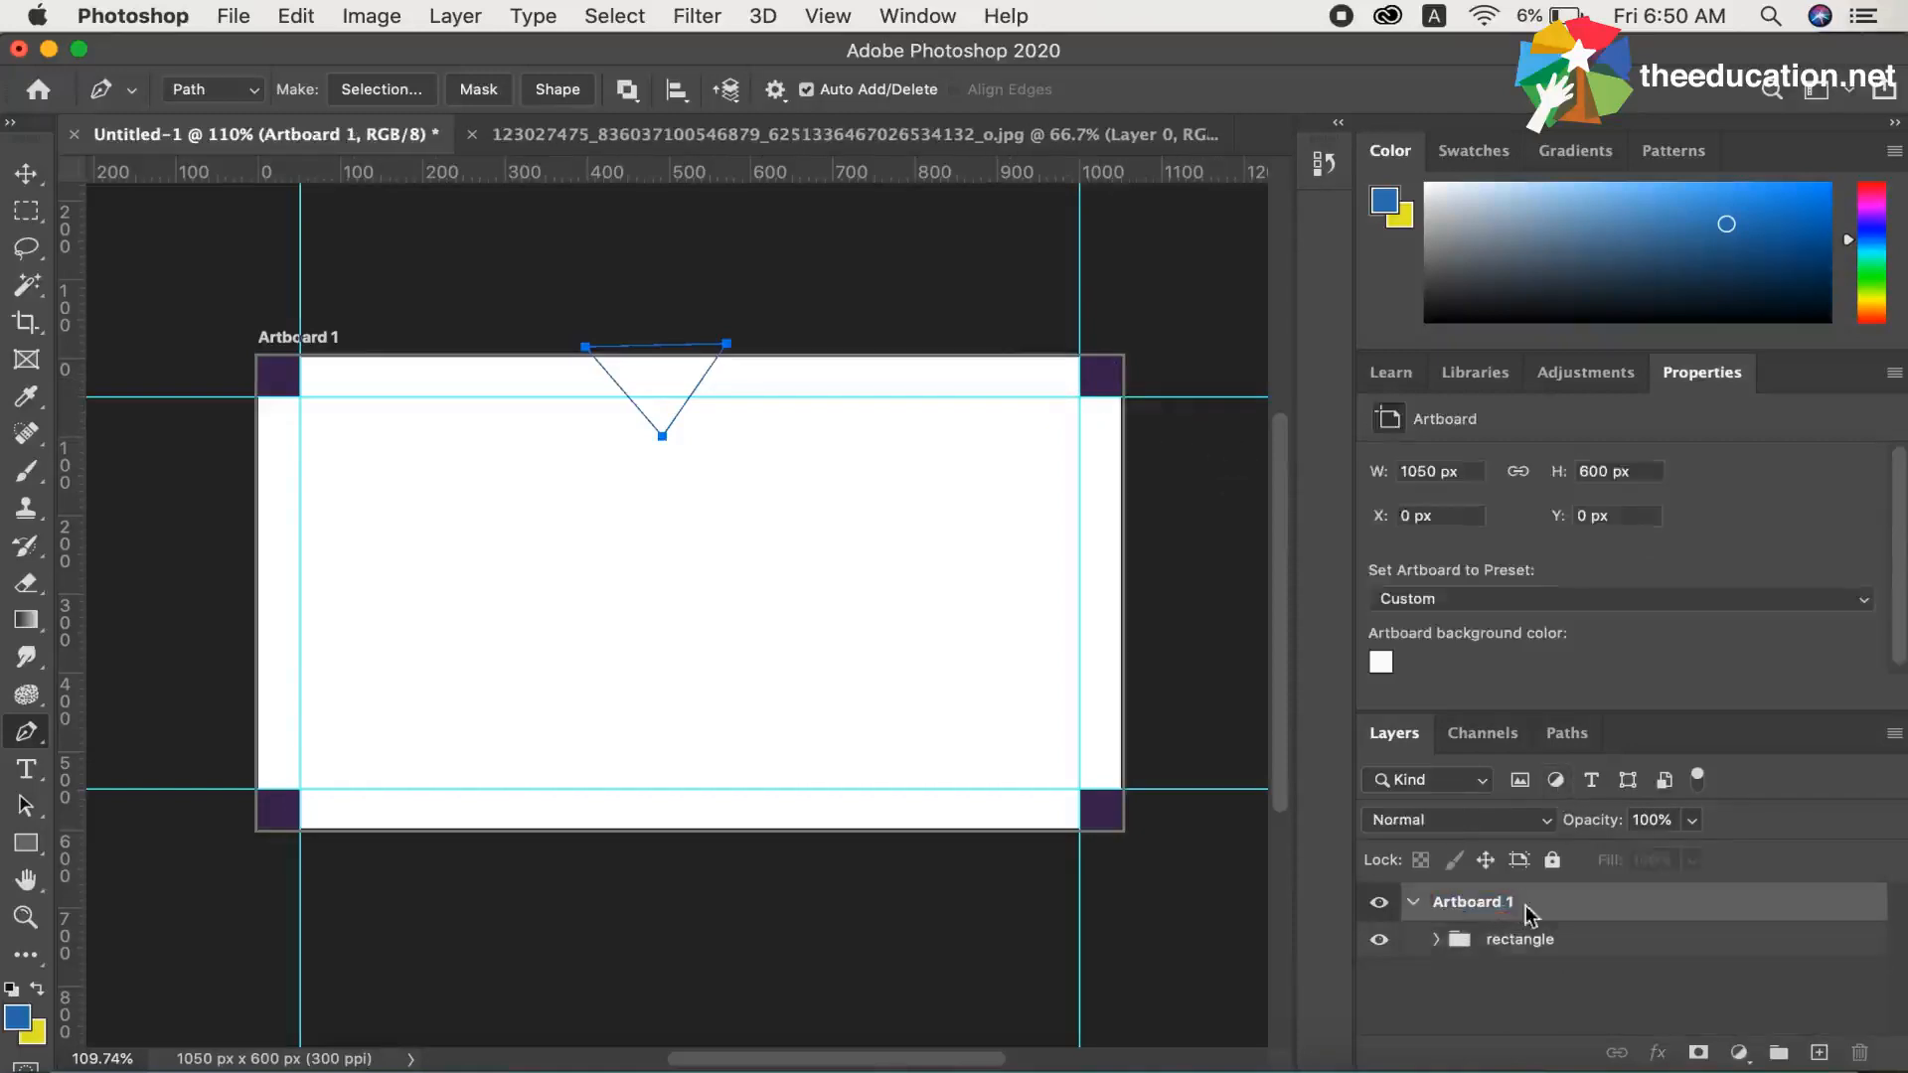
click(1820, 1053)
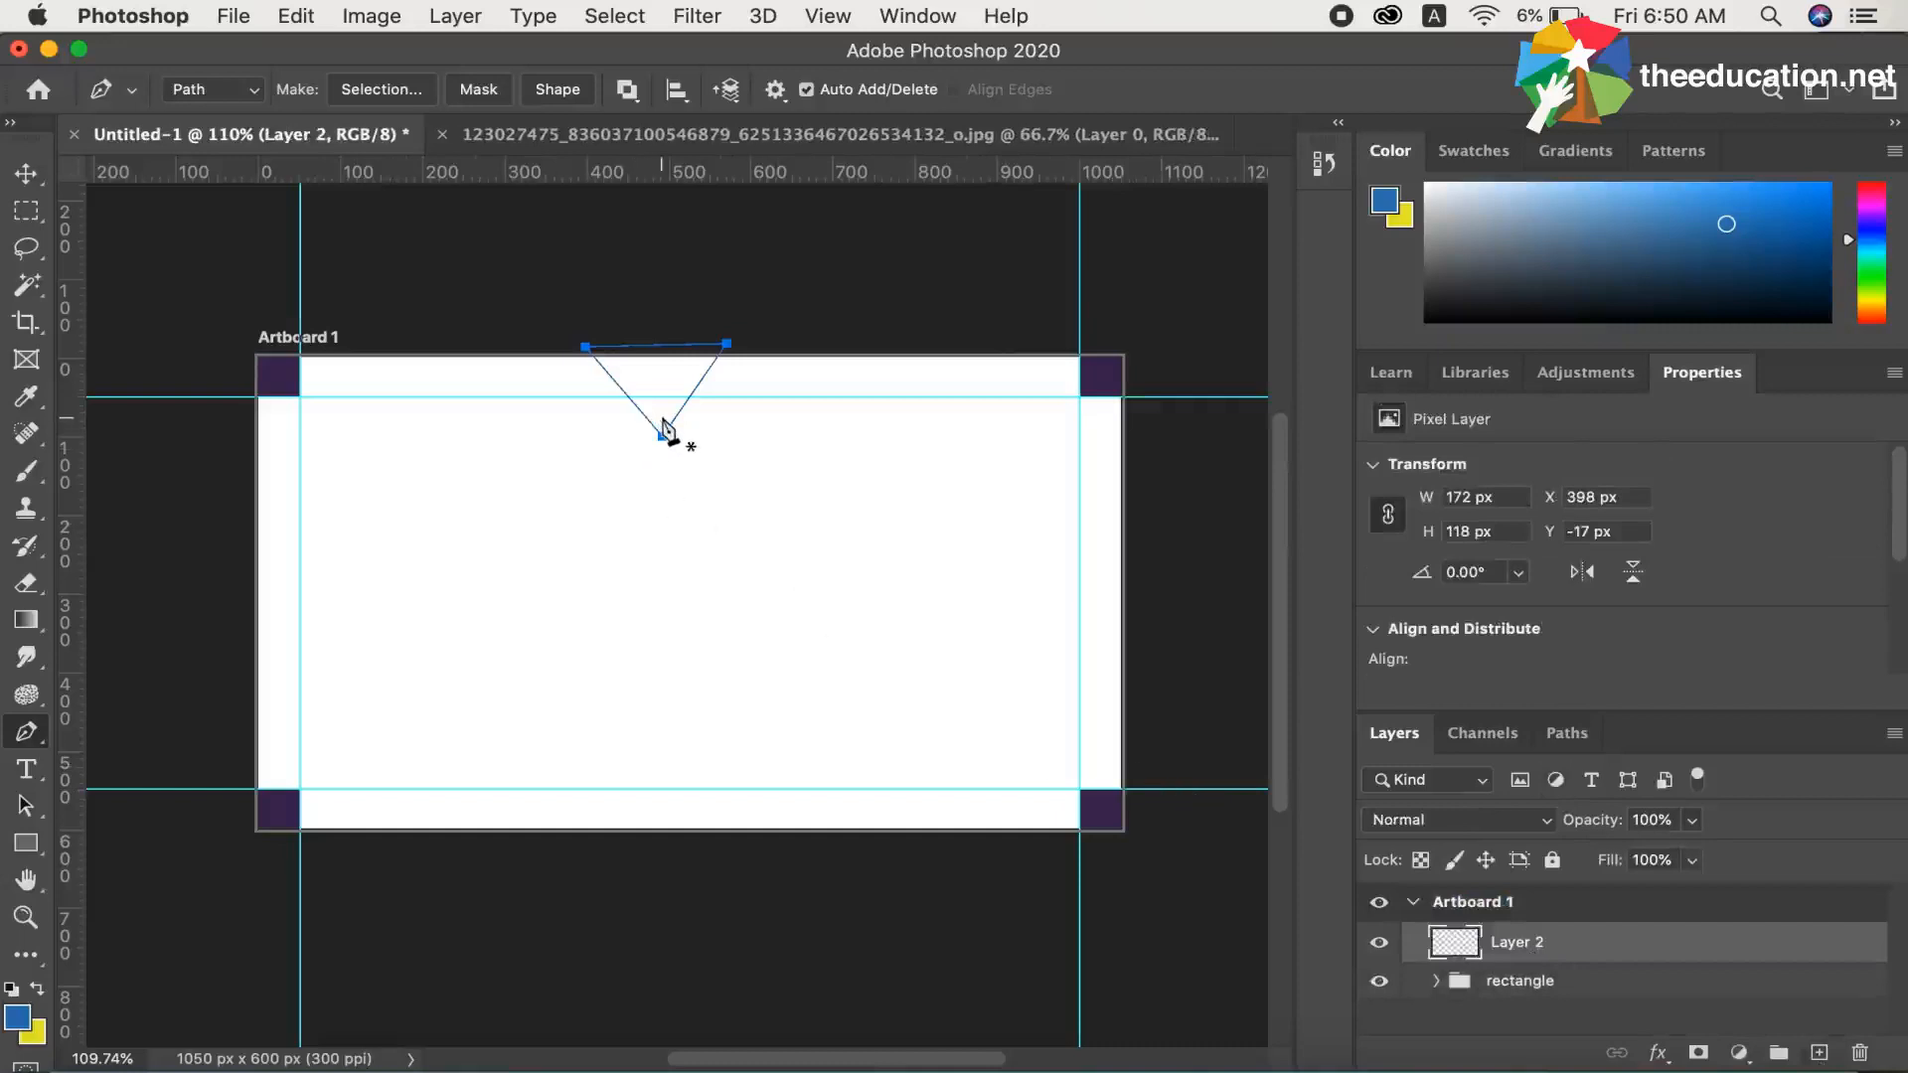
Turn the triangular path into a selection with 0 px feather, fill it with the yellow background colour on Layer 2, and deselect
key(alt+BackSpace)
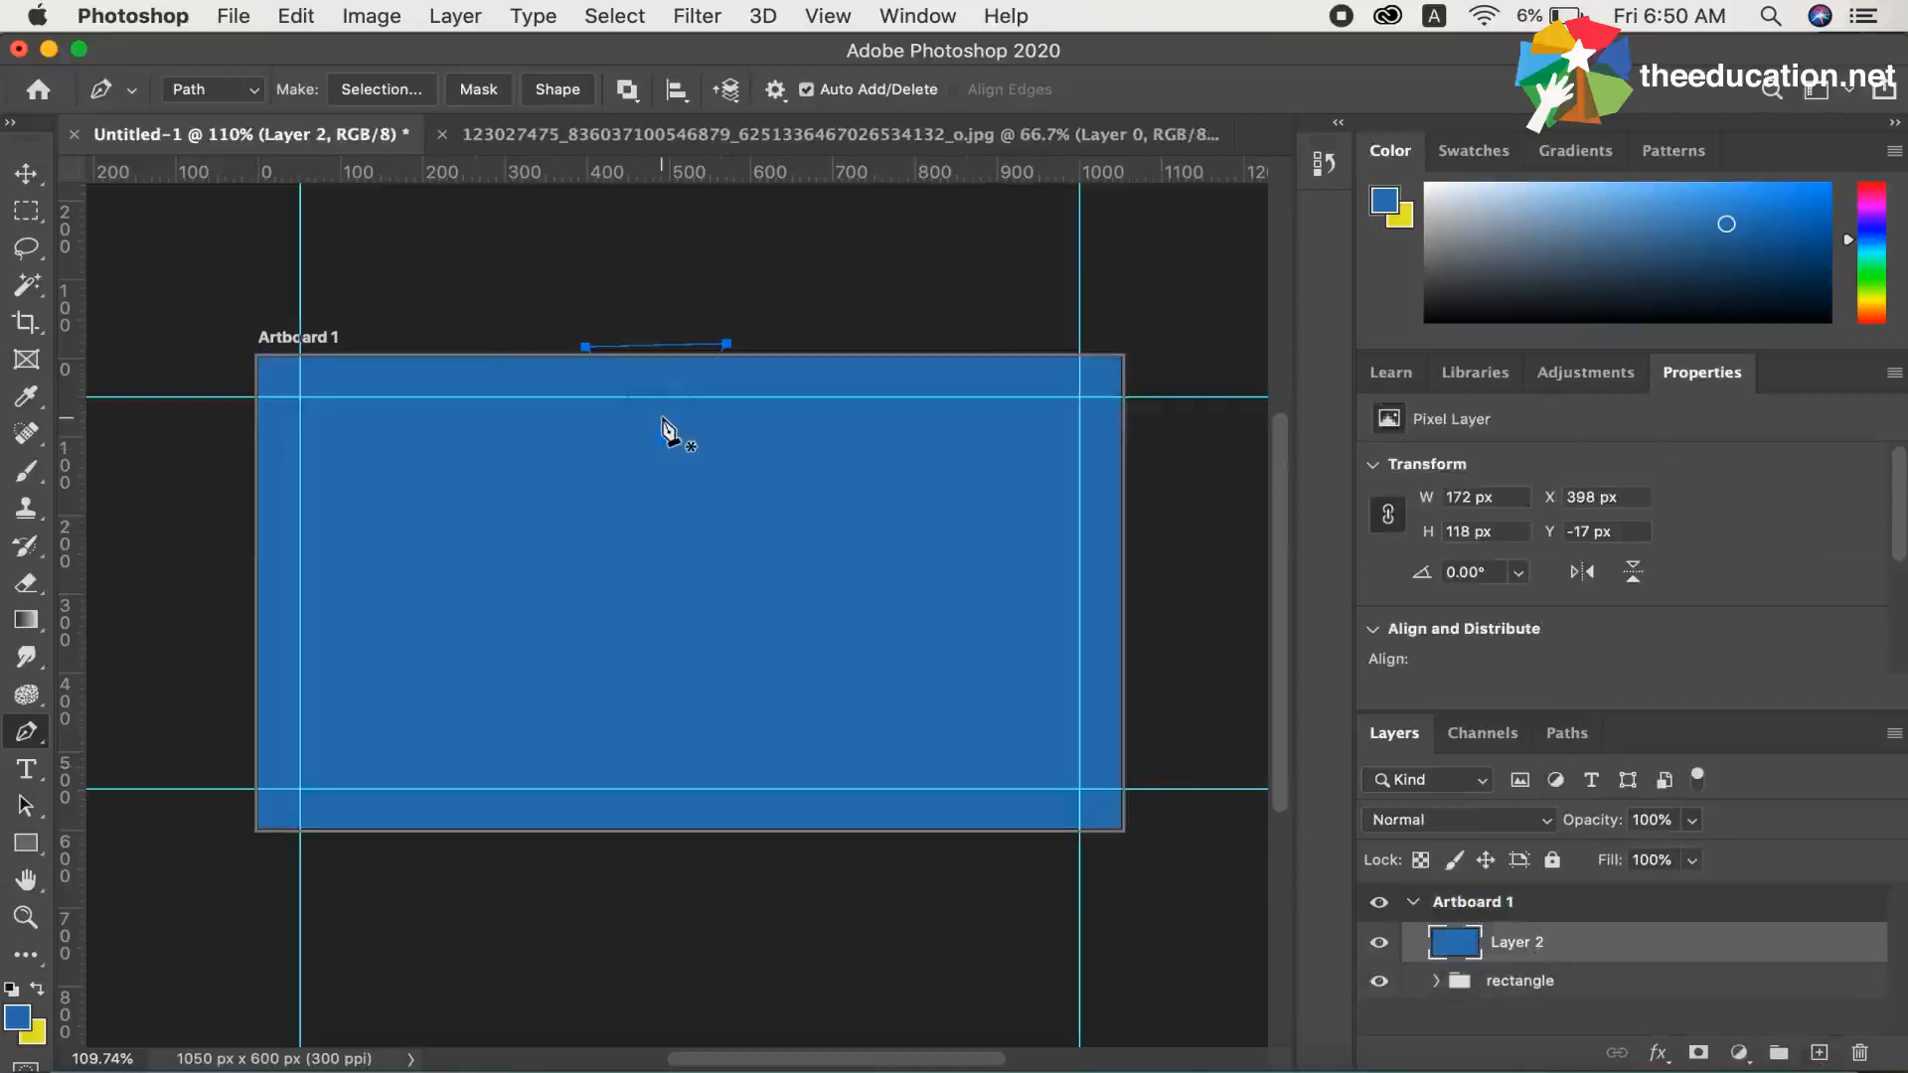
key(super+z)
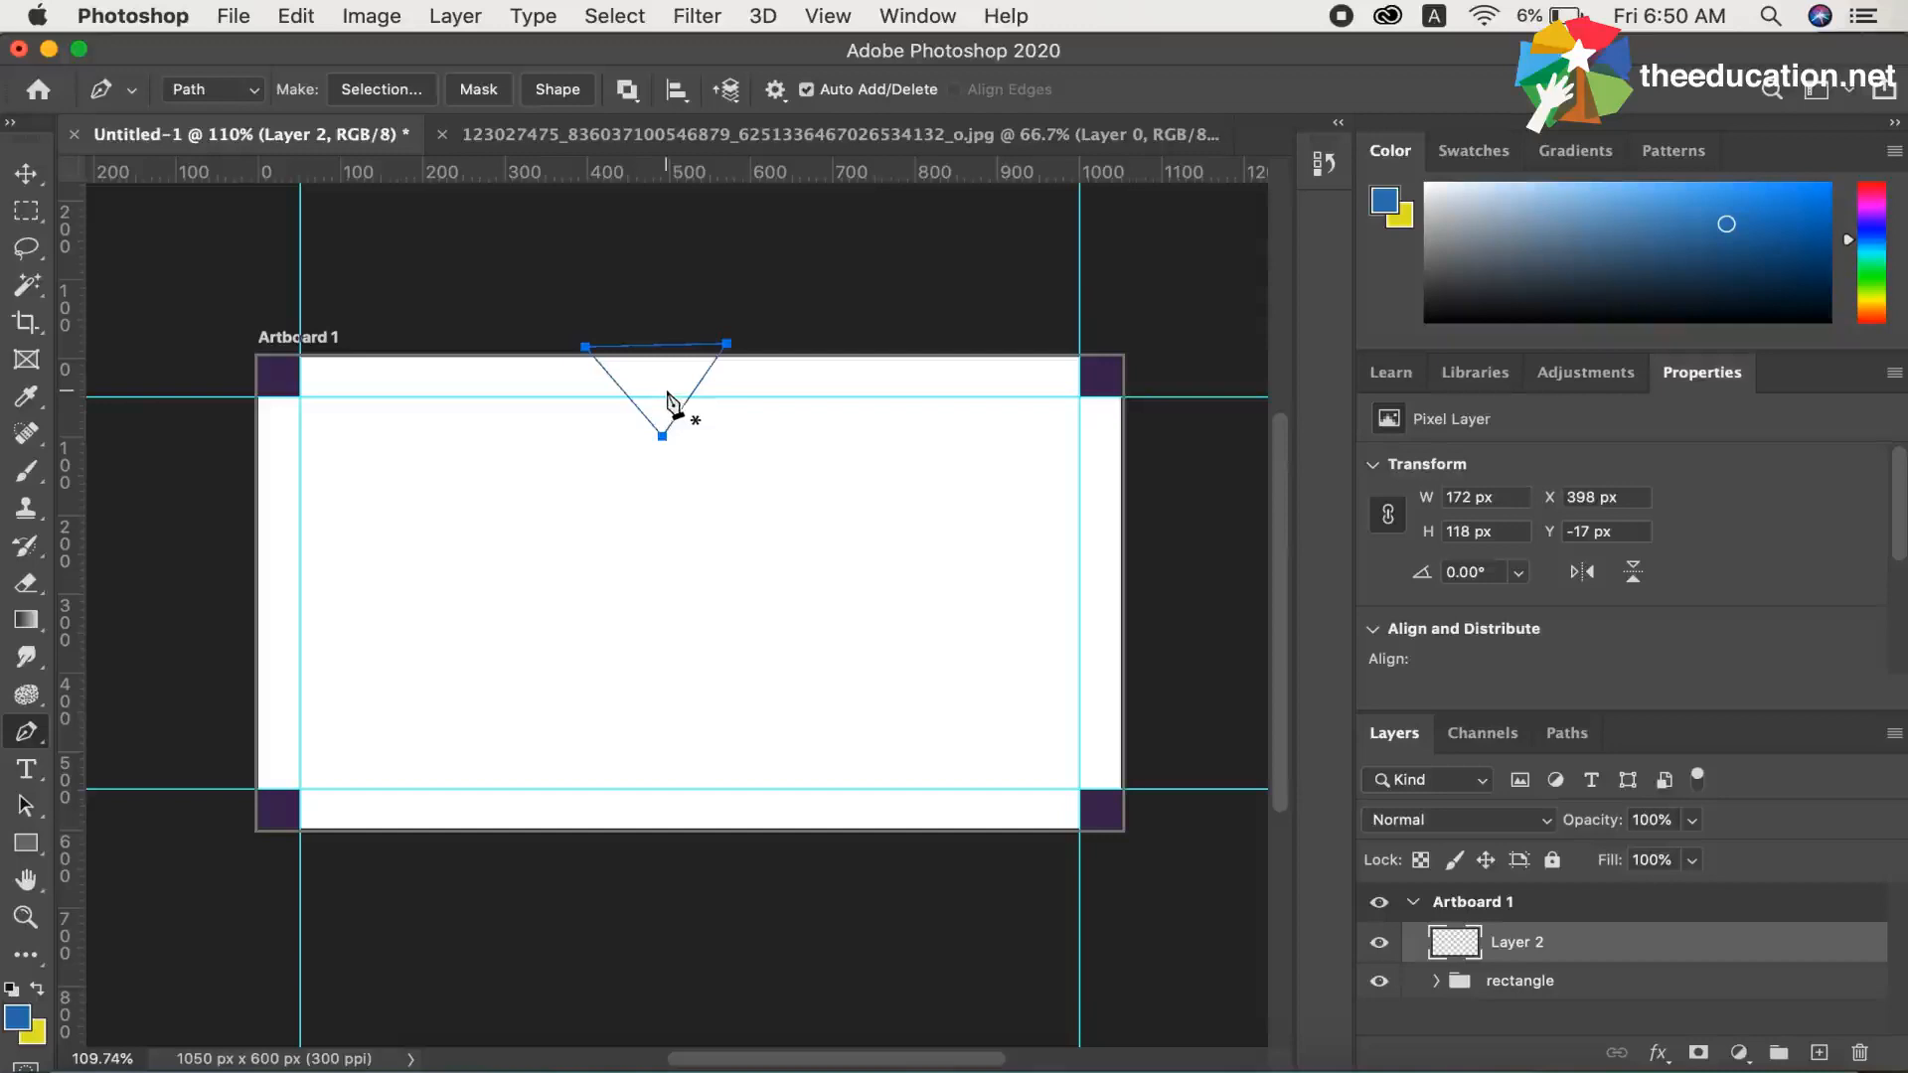
right_click(669, 378)
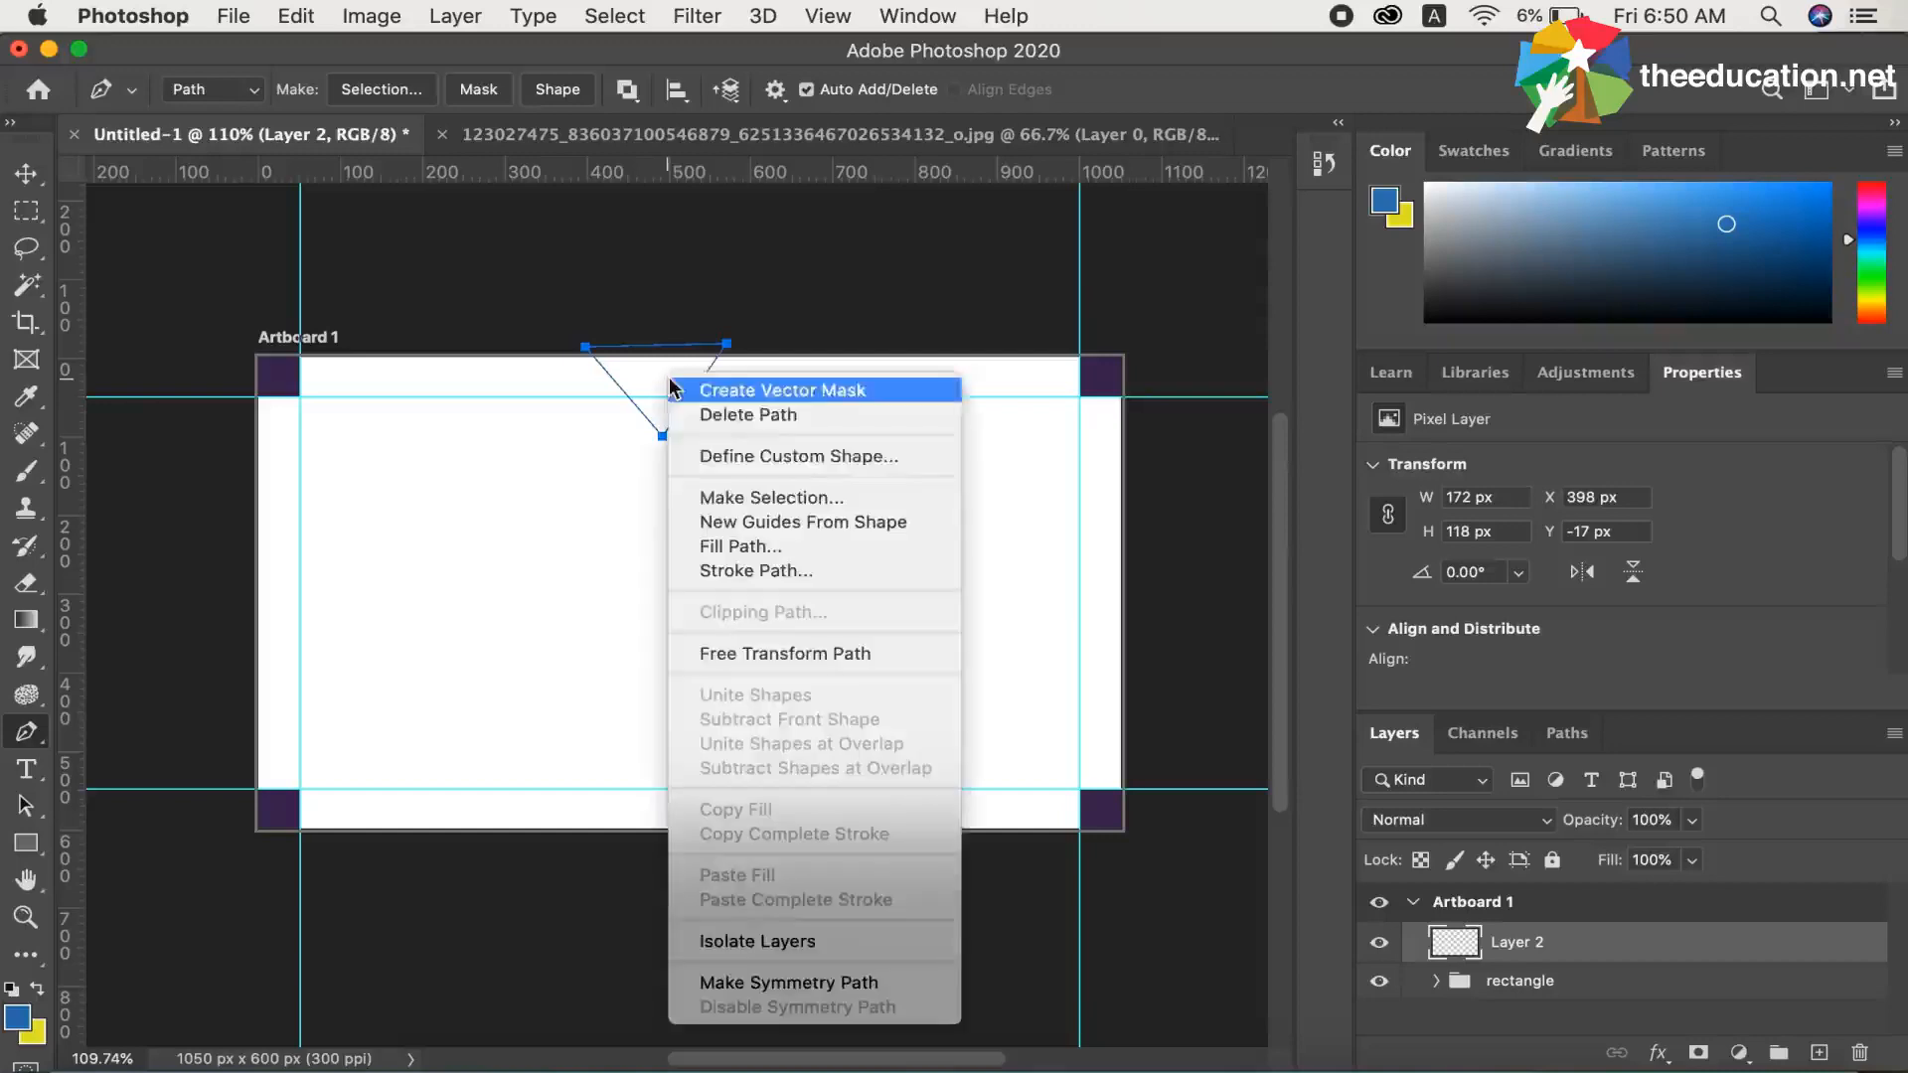
click(738, 497)
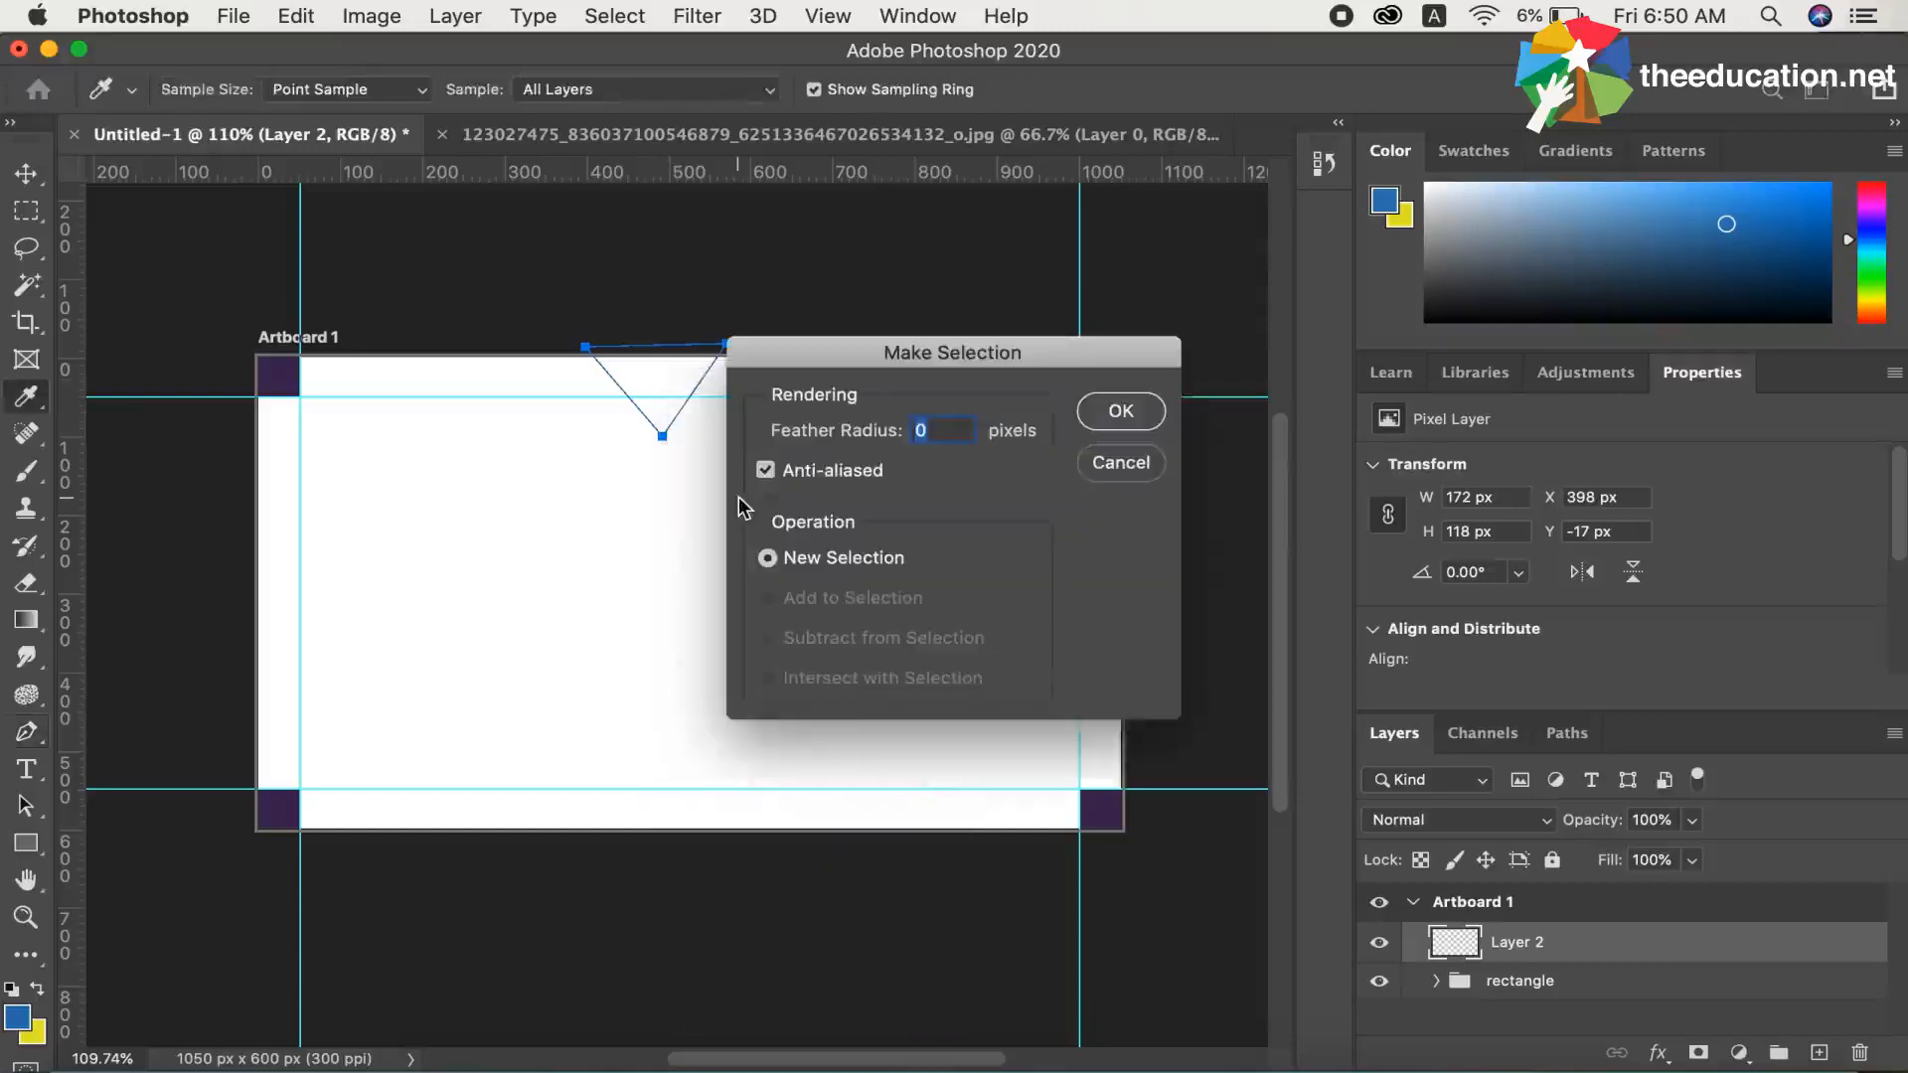
click(1125, 411)
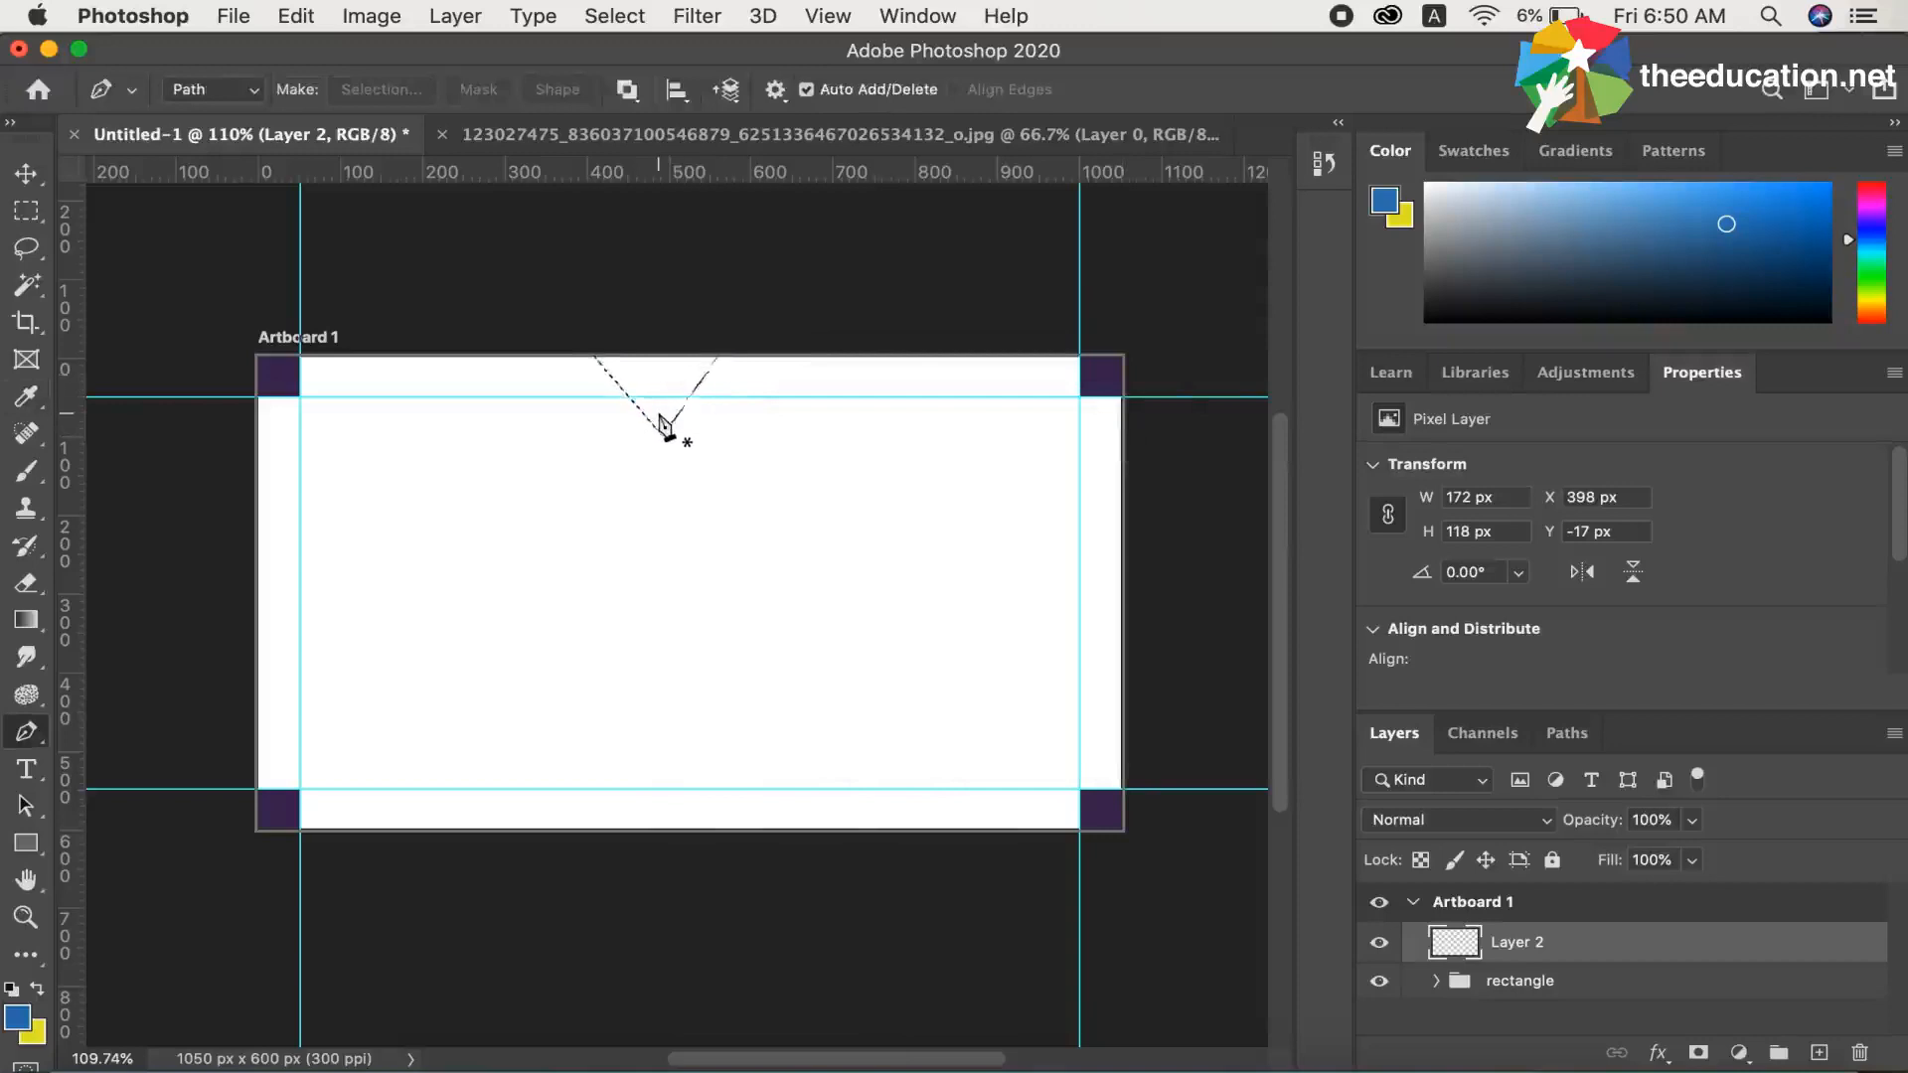
key(super+BackSpace)
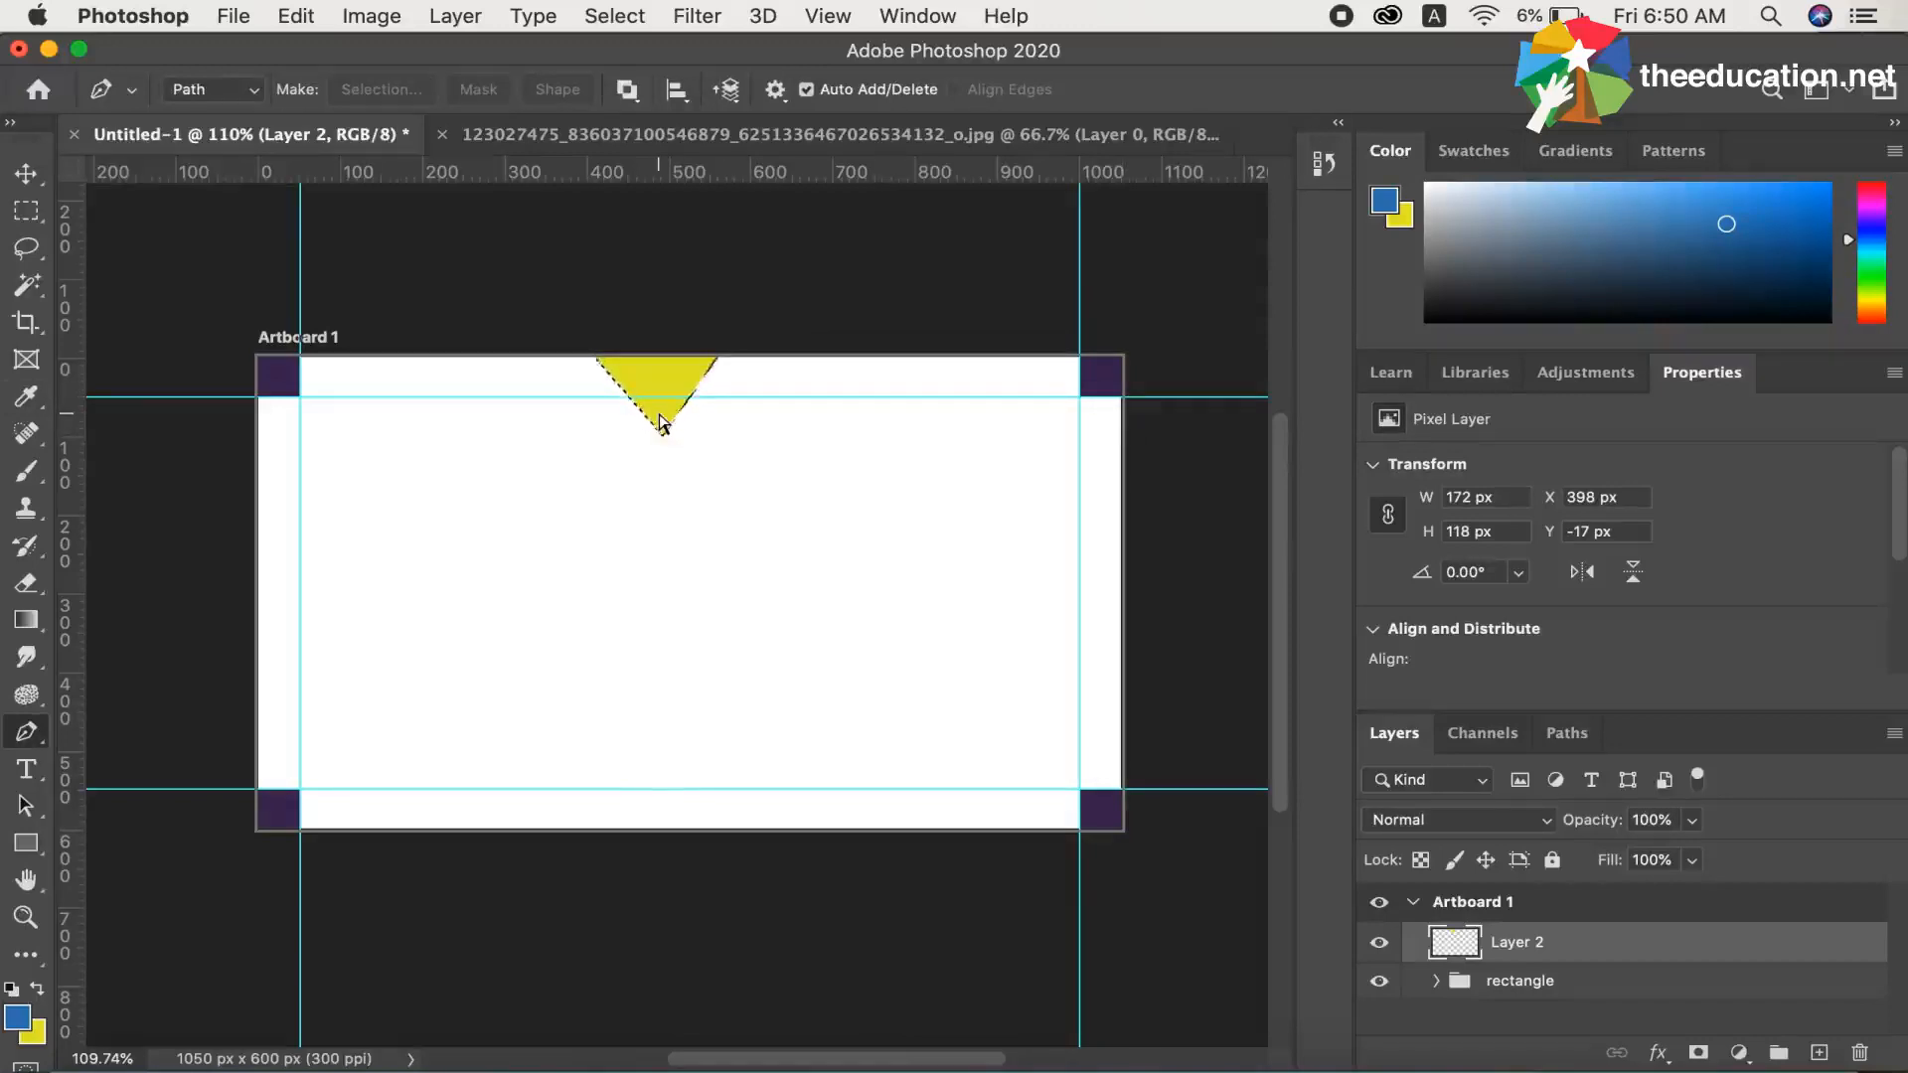
key(super+d)
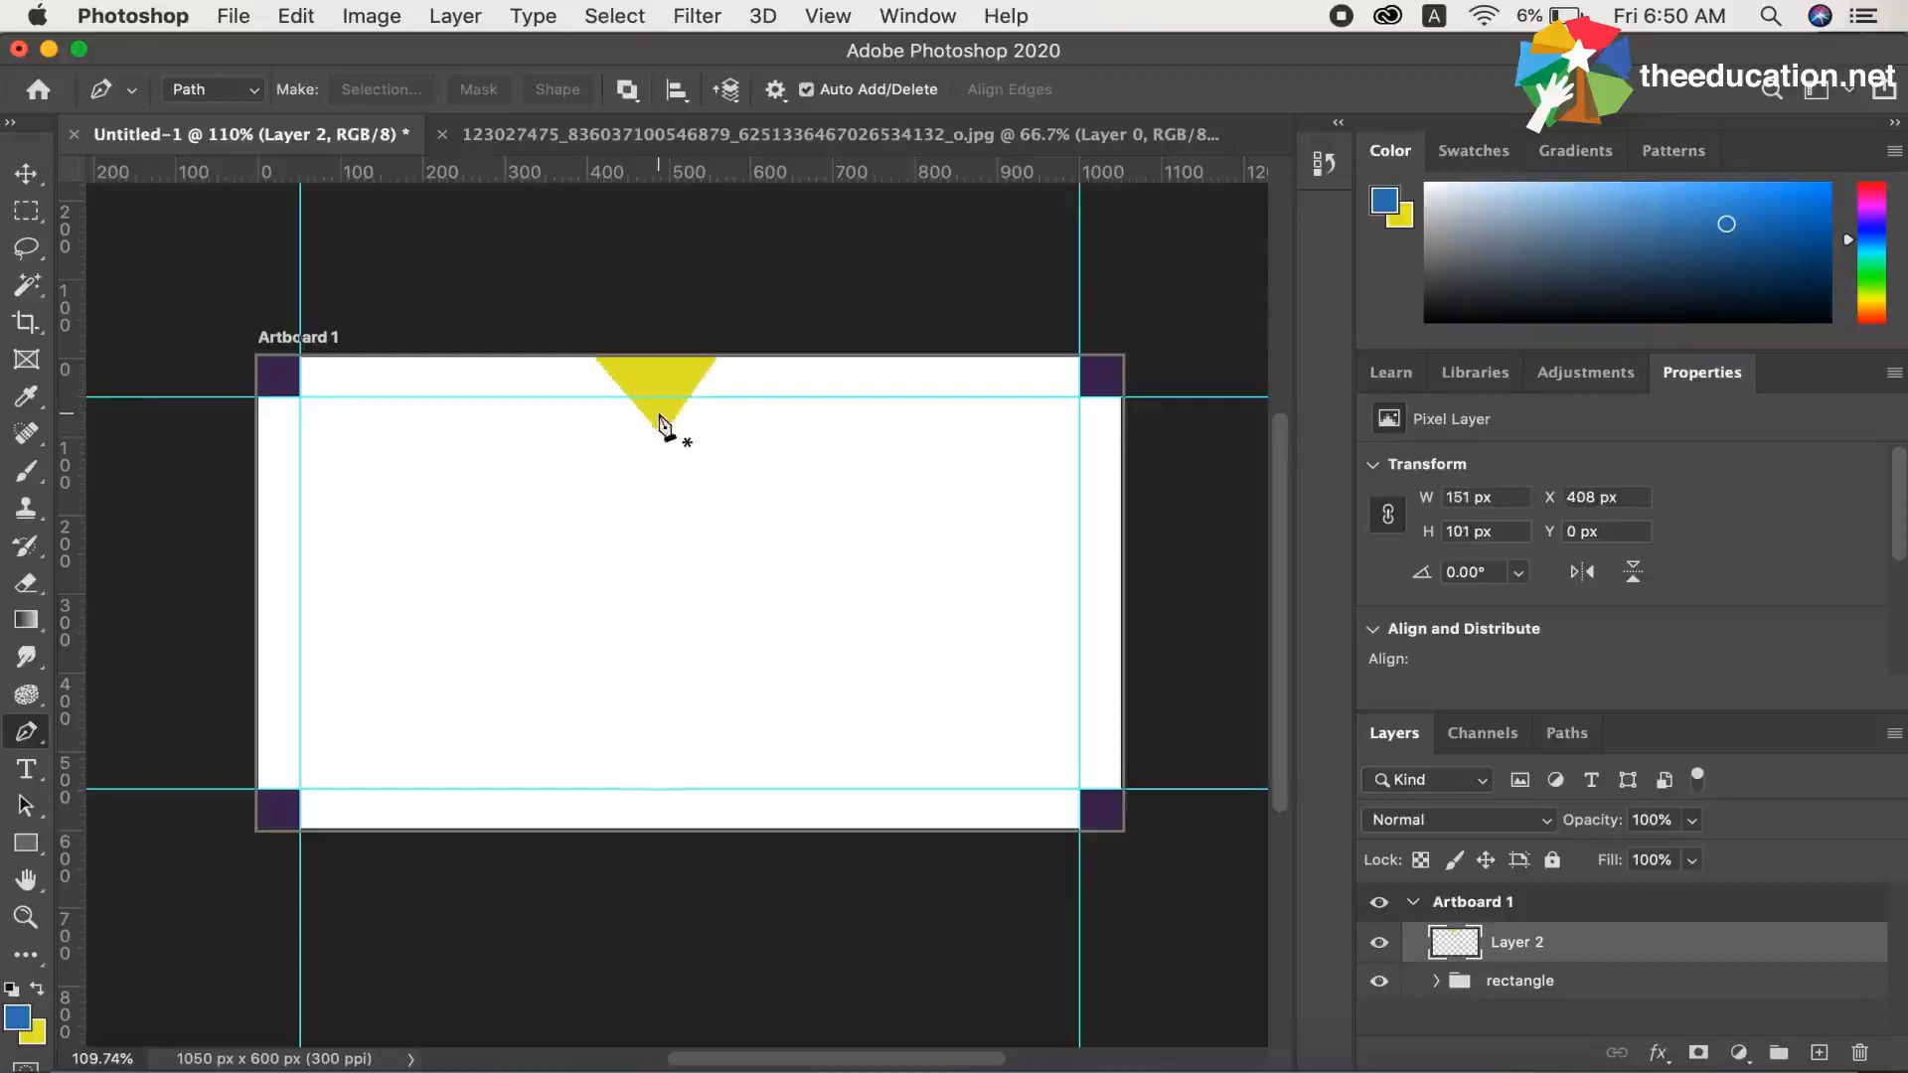
Compare the reference card photo's diagonal ribbon and triangle layout with the artboard, and return to the Untitled-1 document
click(656, 132)
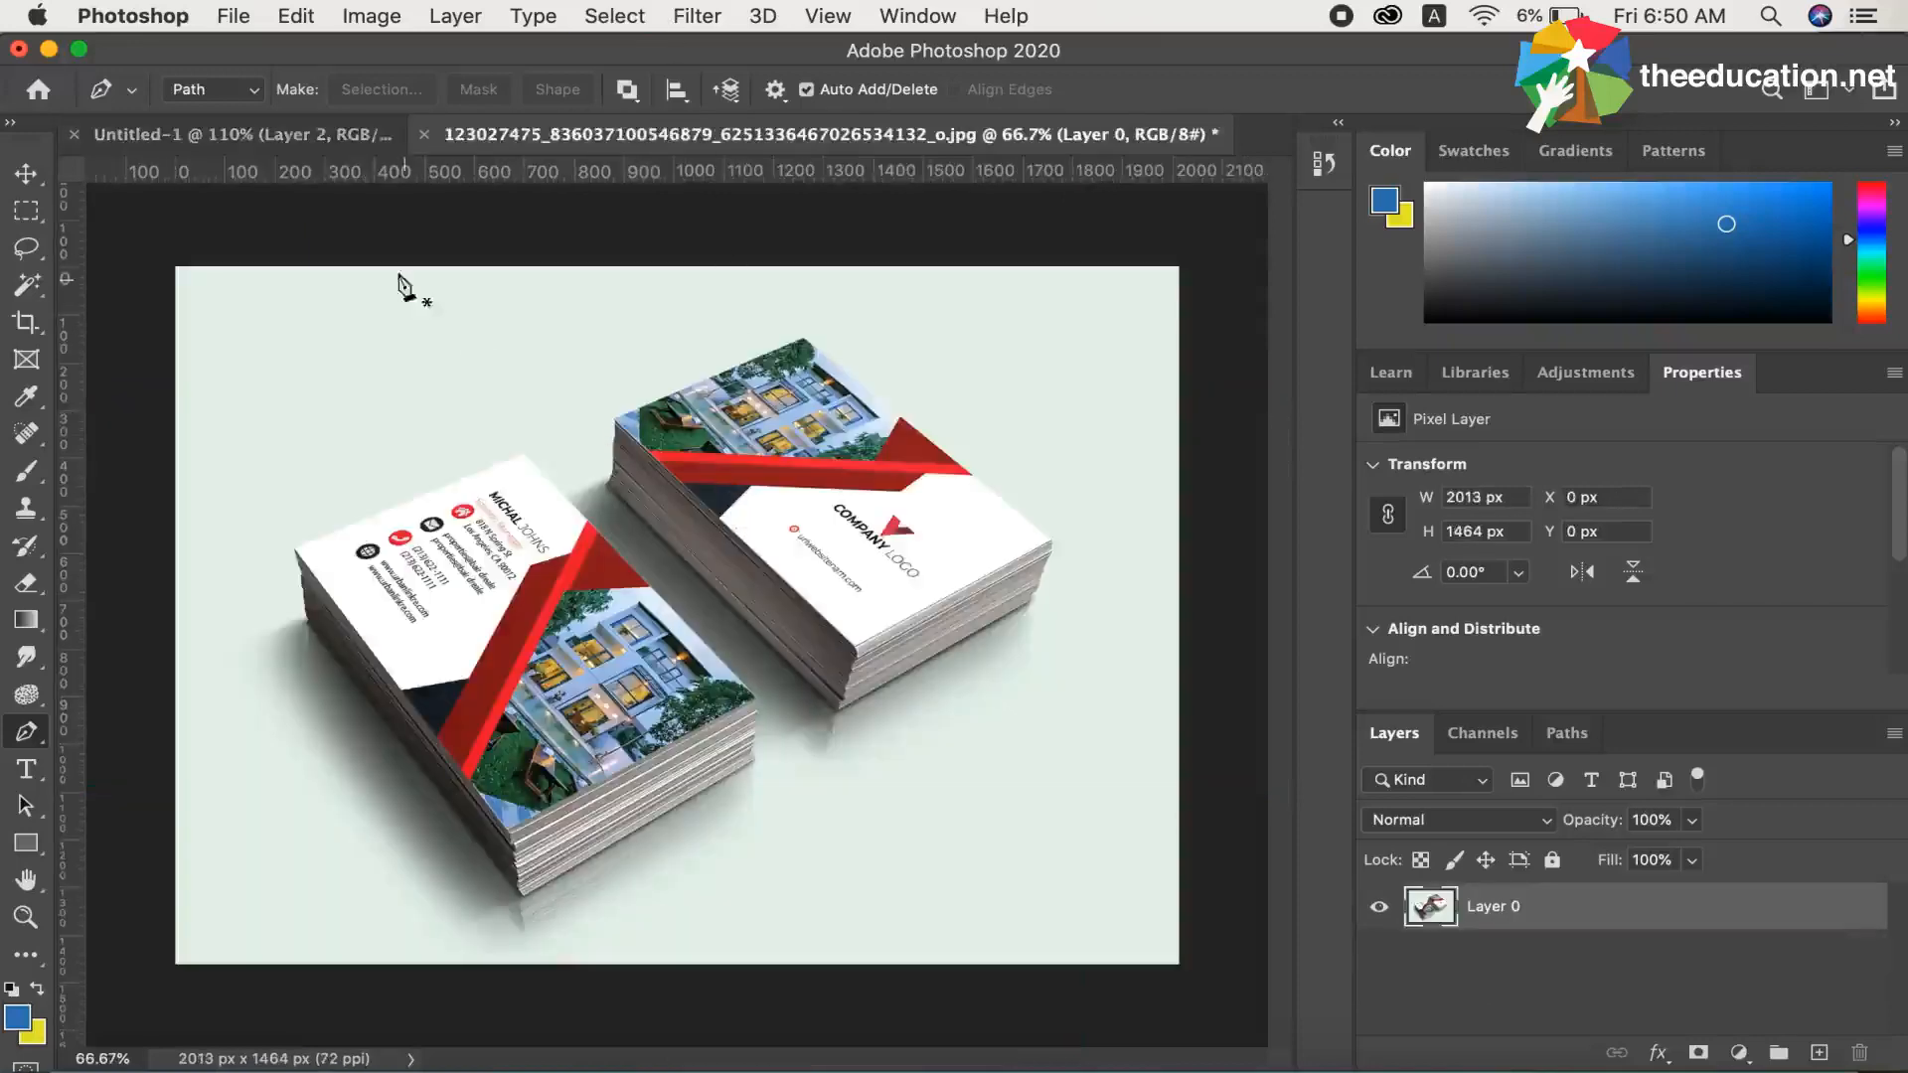
click(322, 140)
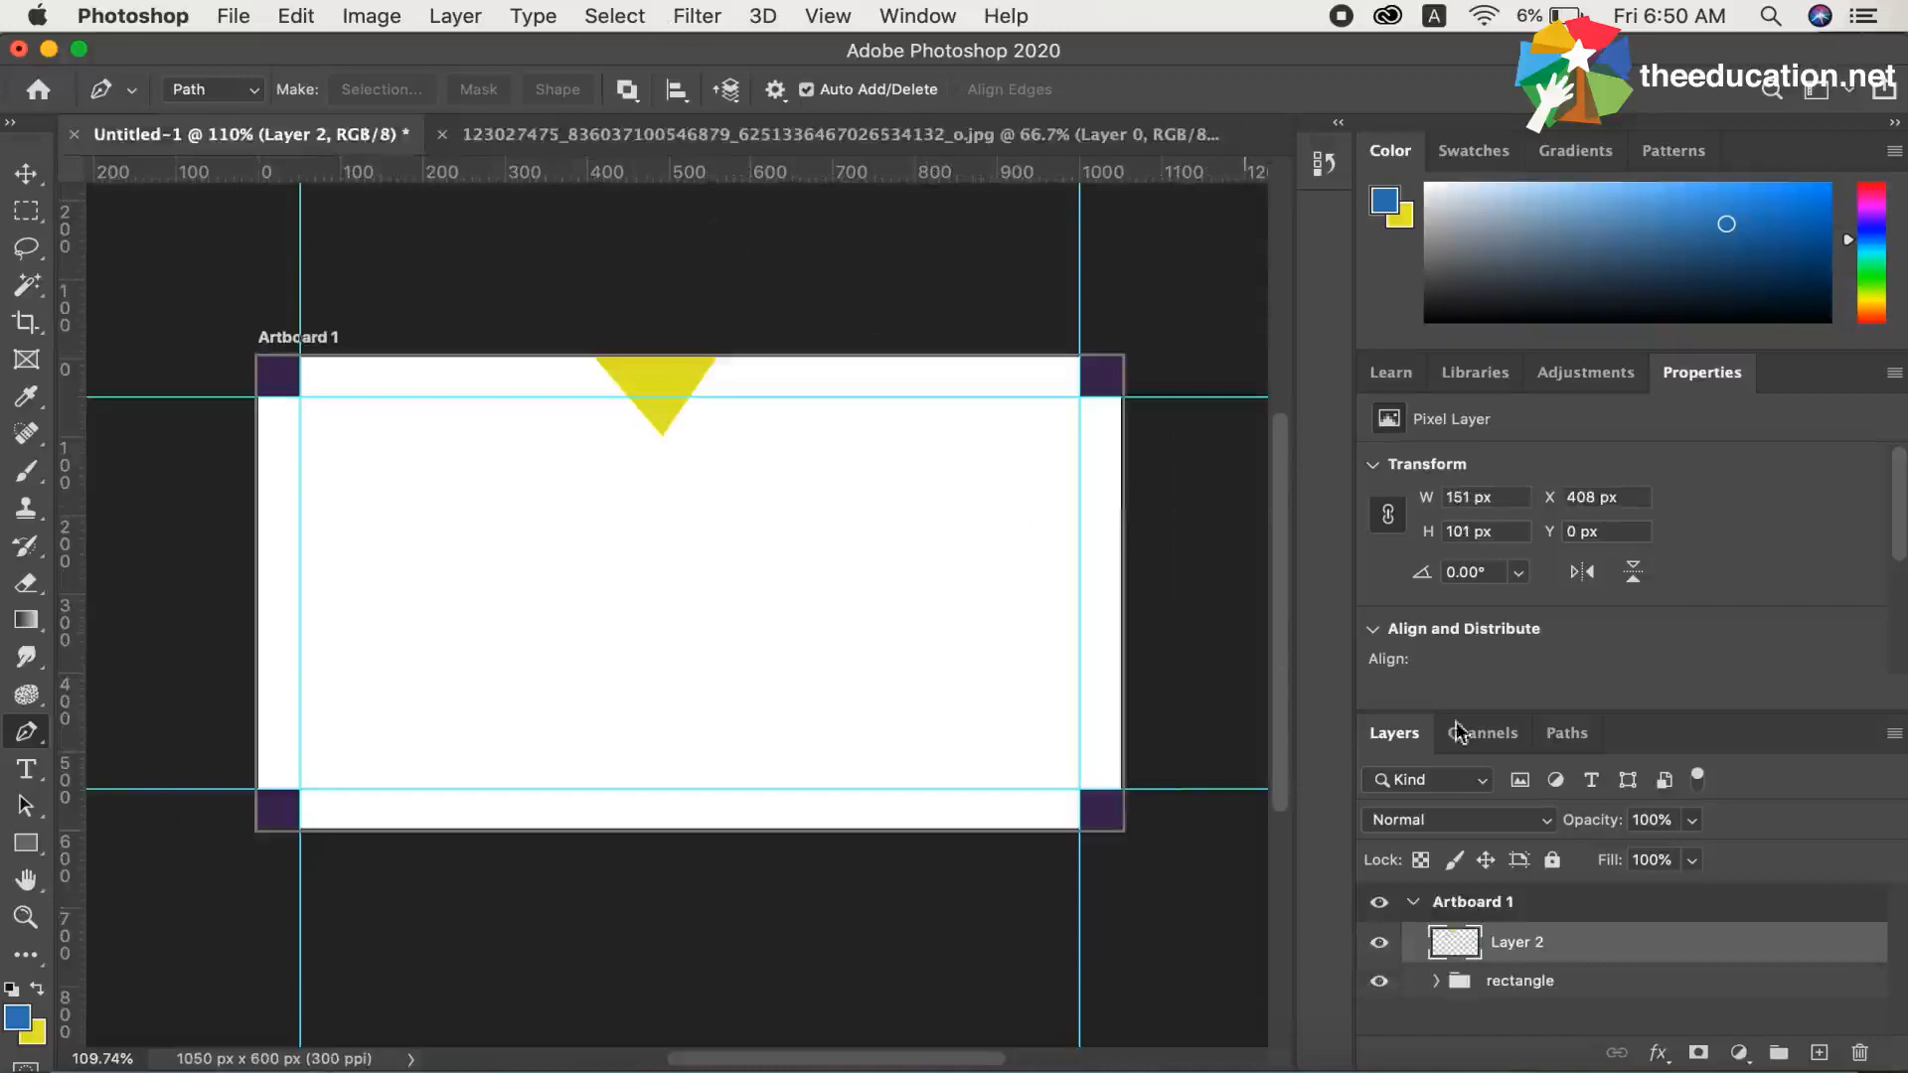
click(703, 134)
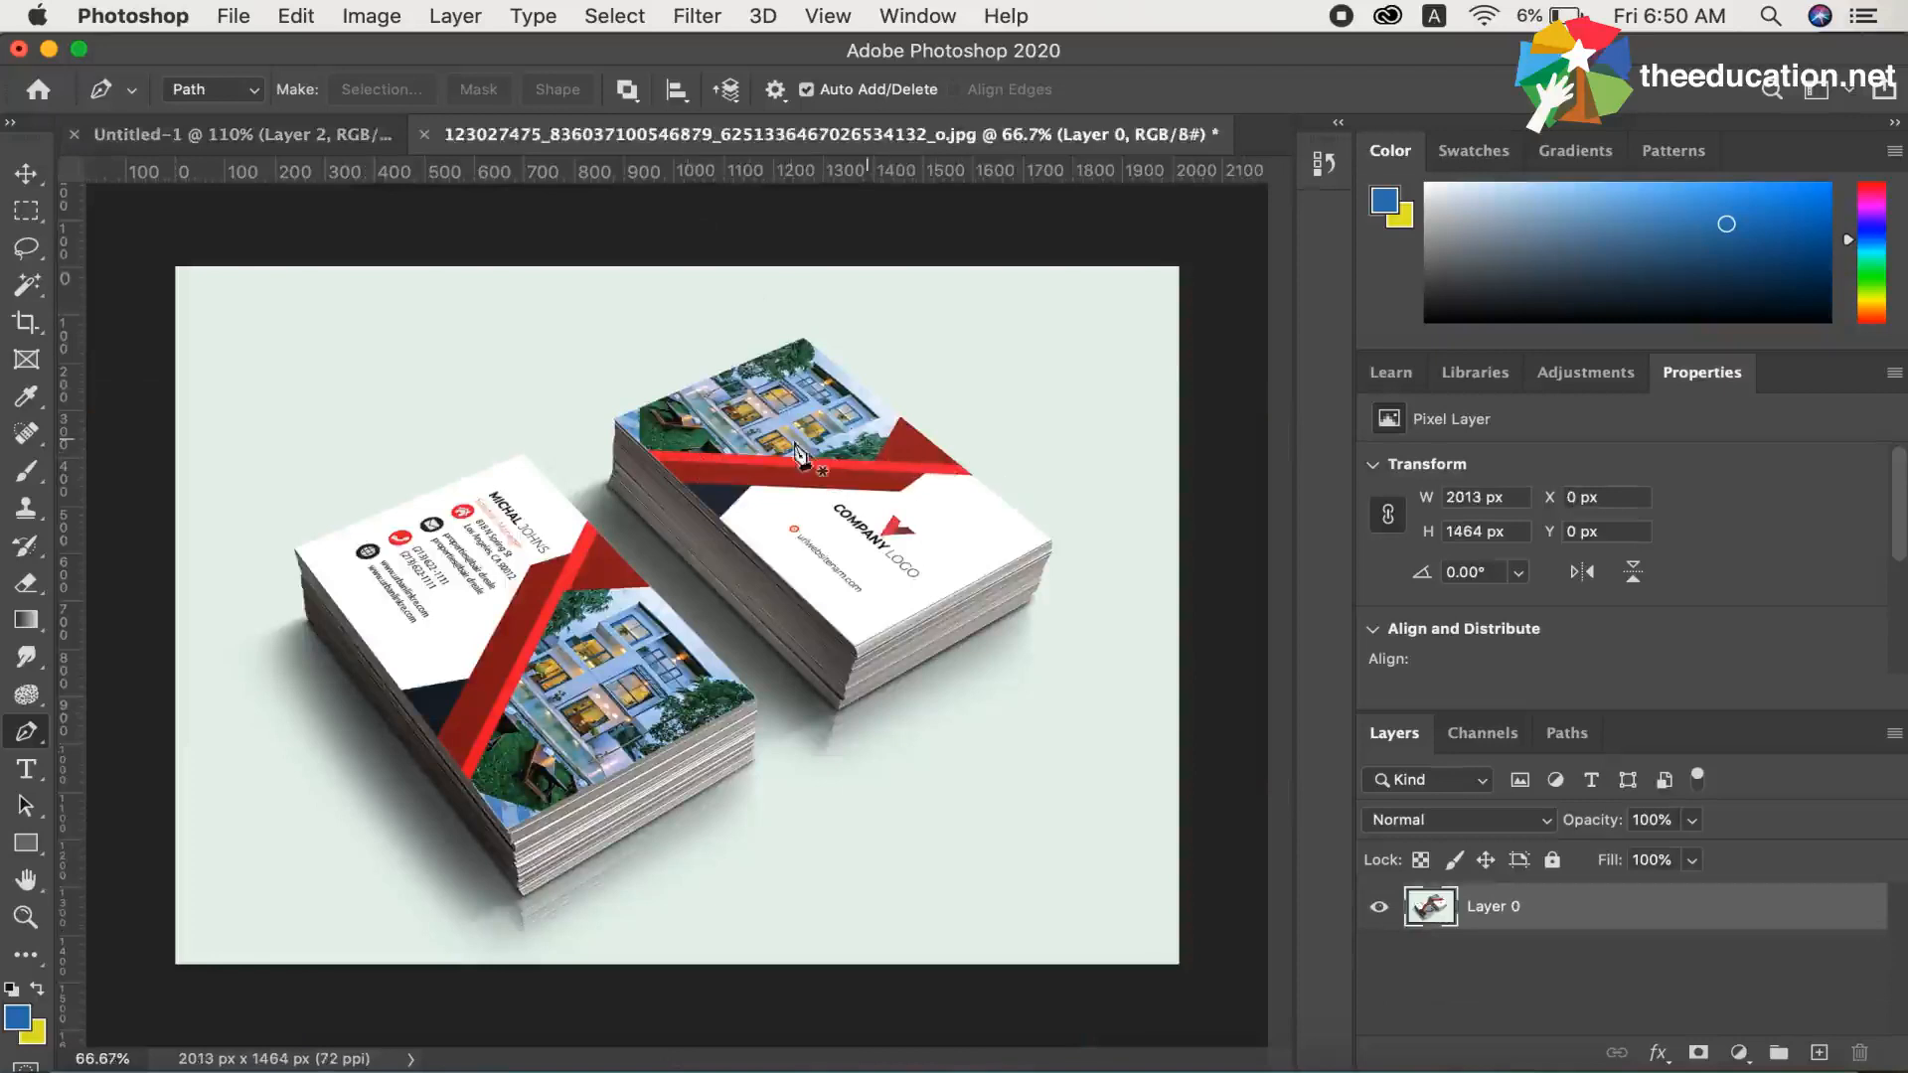
click(296, 147)
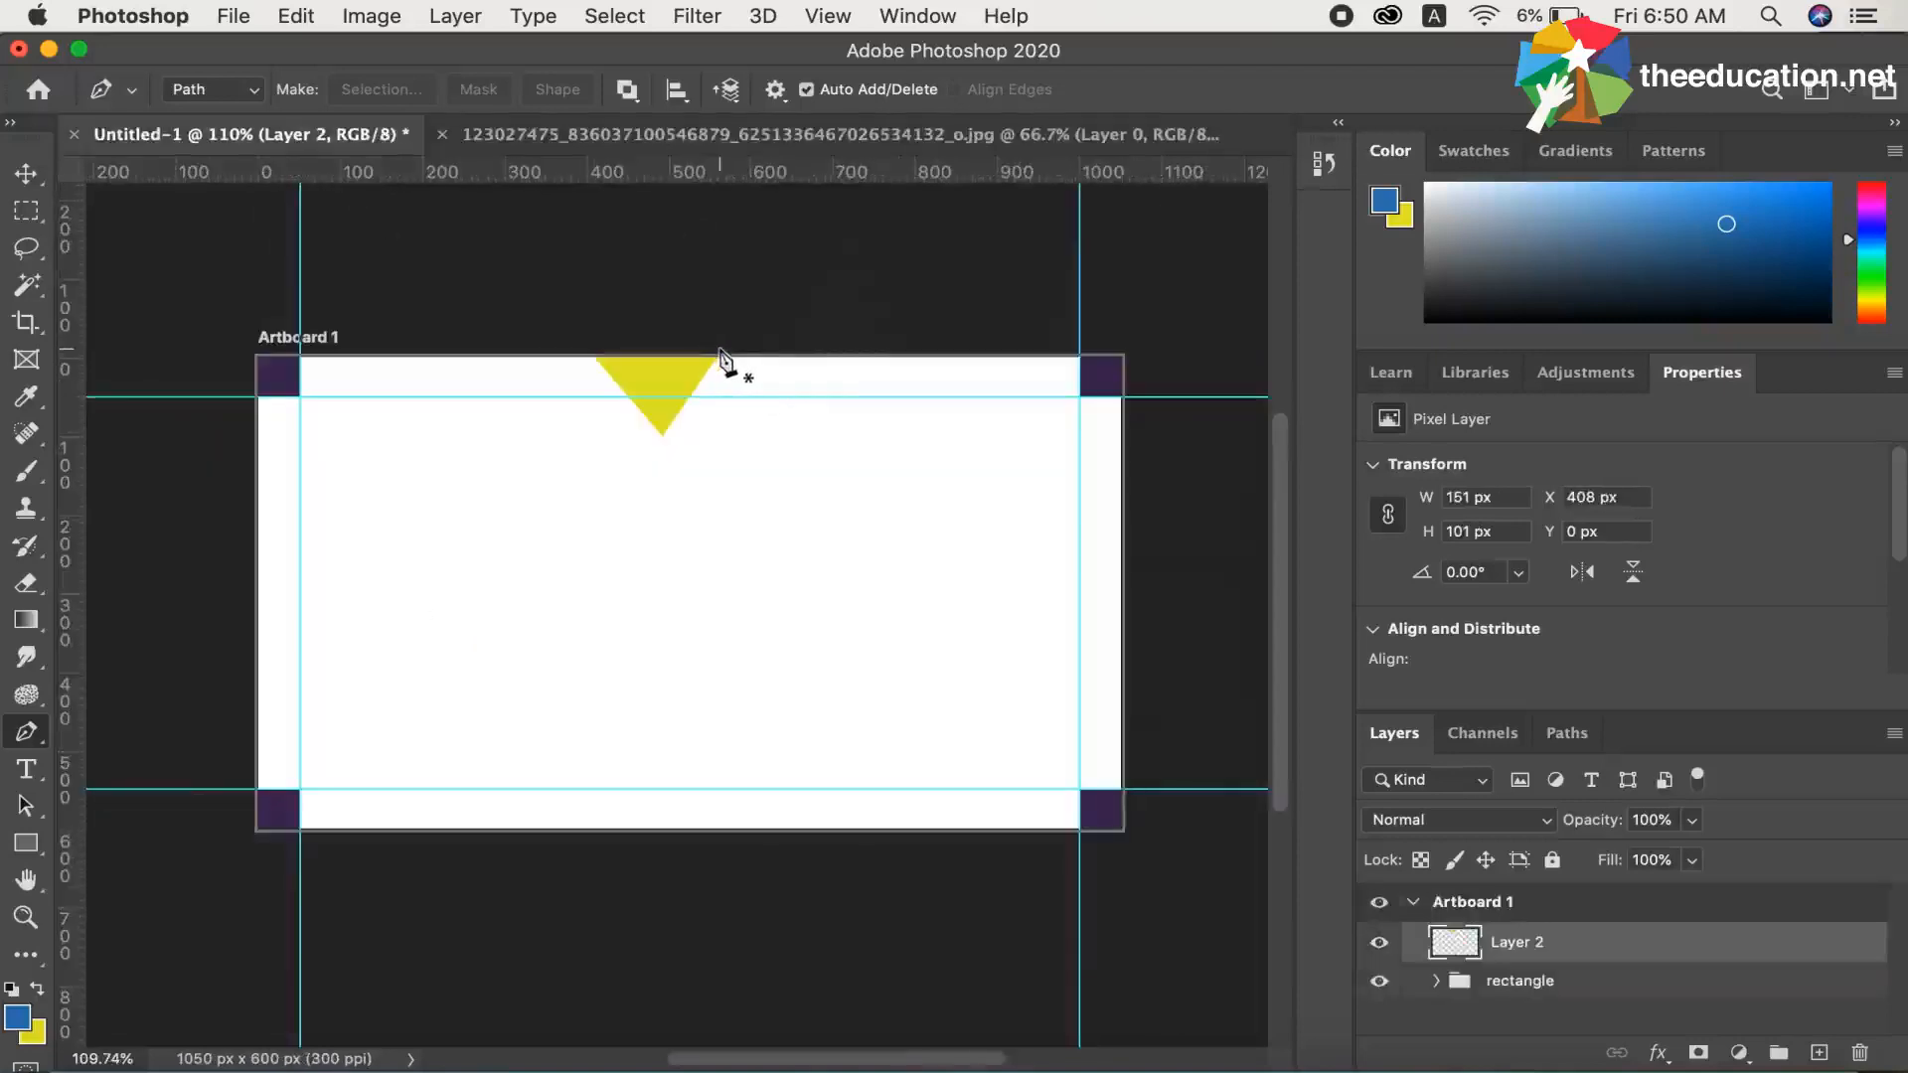
Draw a closed narrow diagonal strip path about 417 px wide and 631 px high, from the yellow triangle's upper-right corner past the artboard's lower edge
click(721, 350)
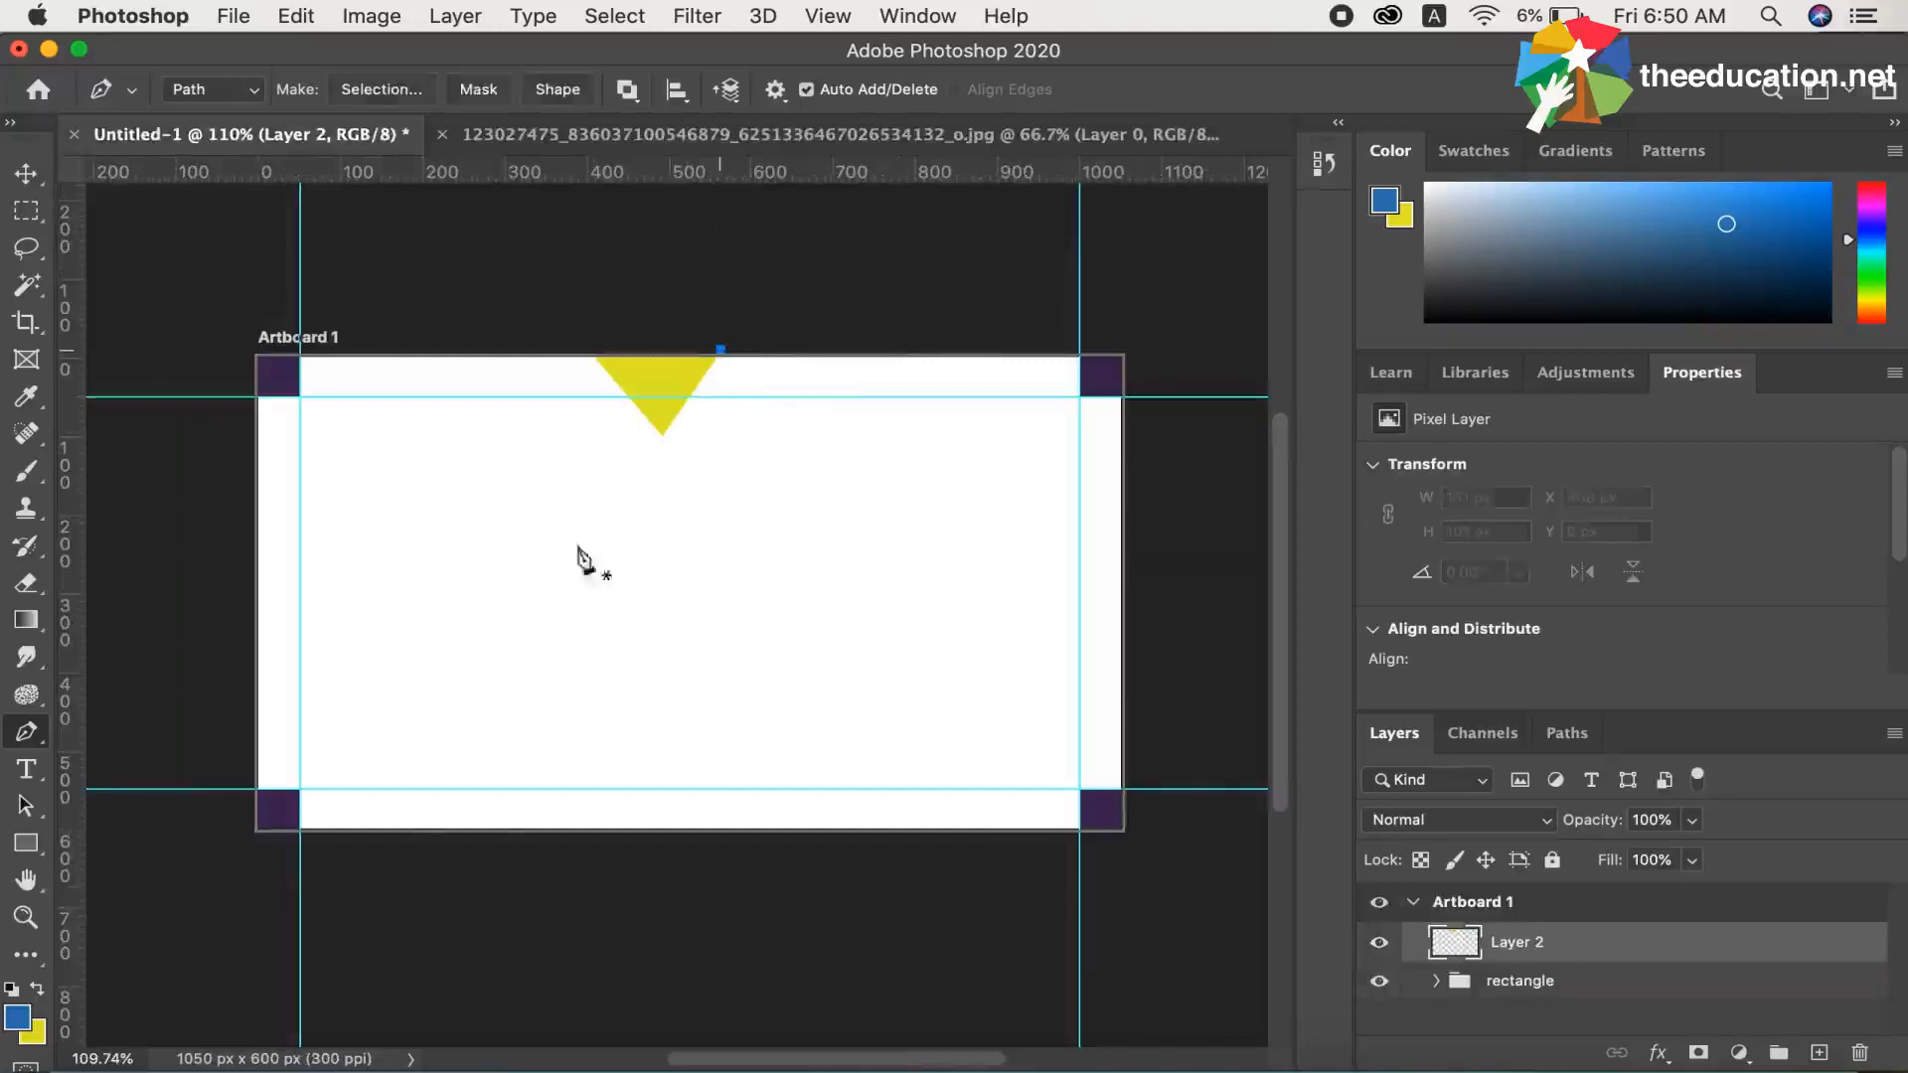
click(492, 838)
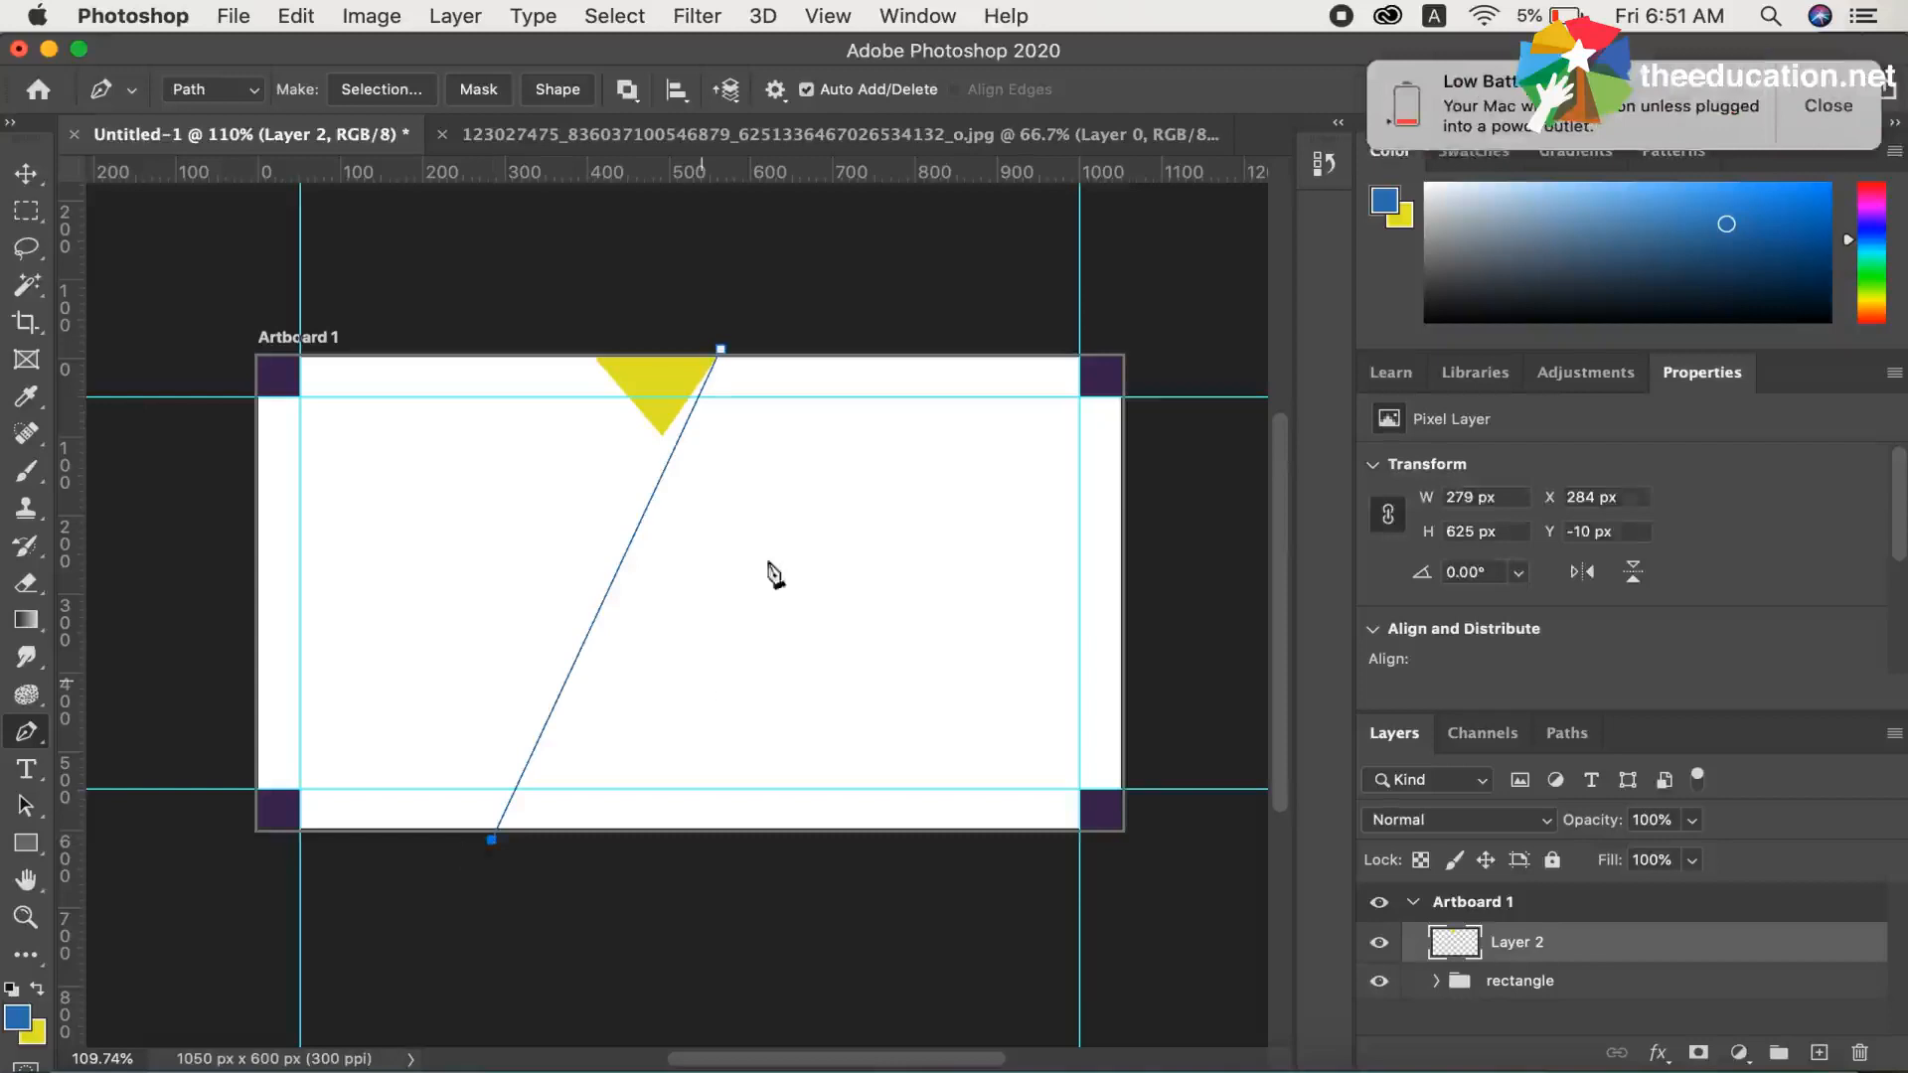
key(super+z)
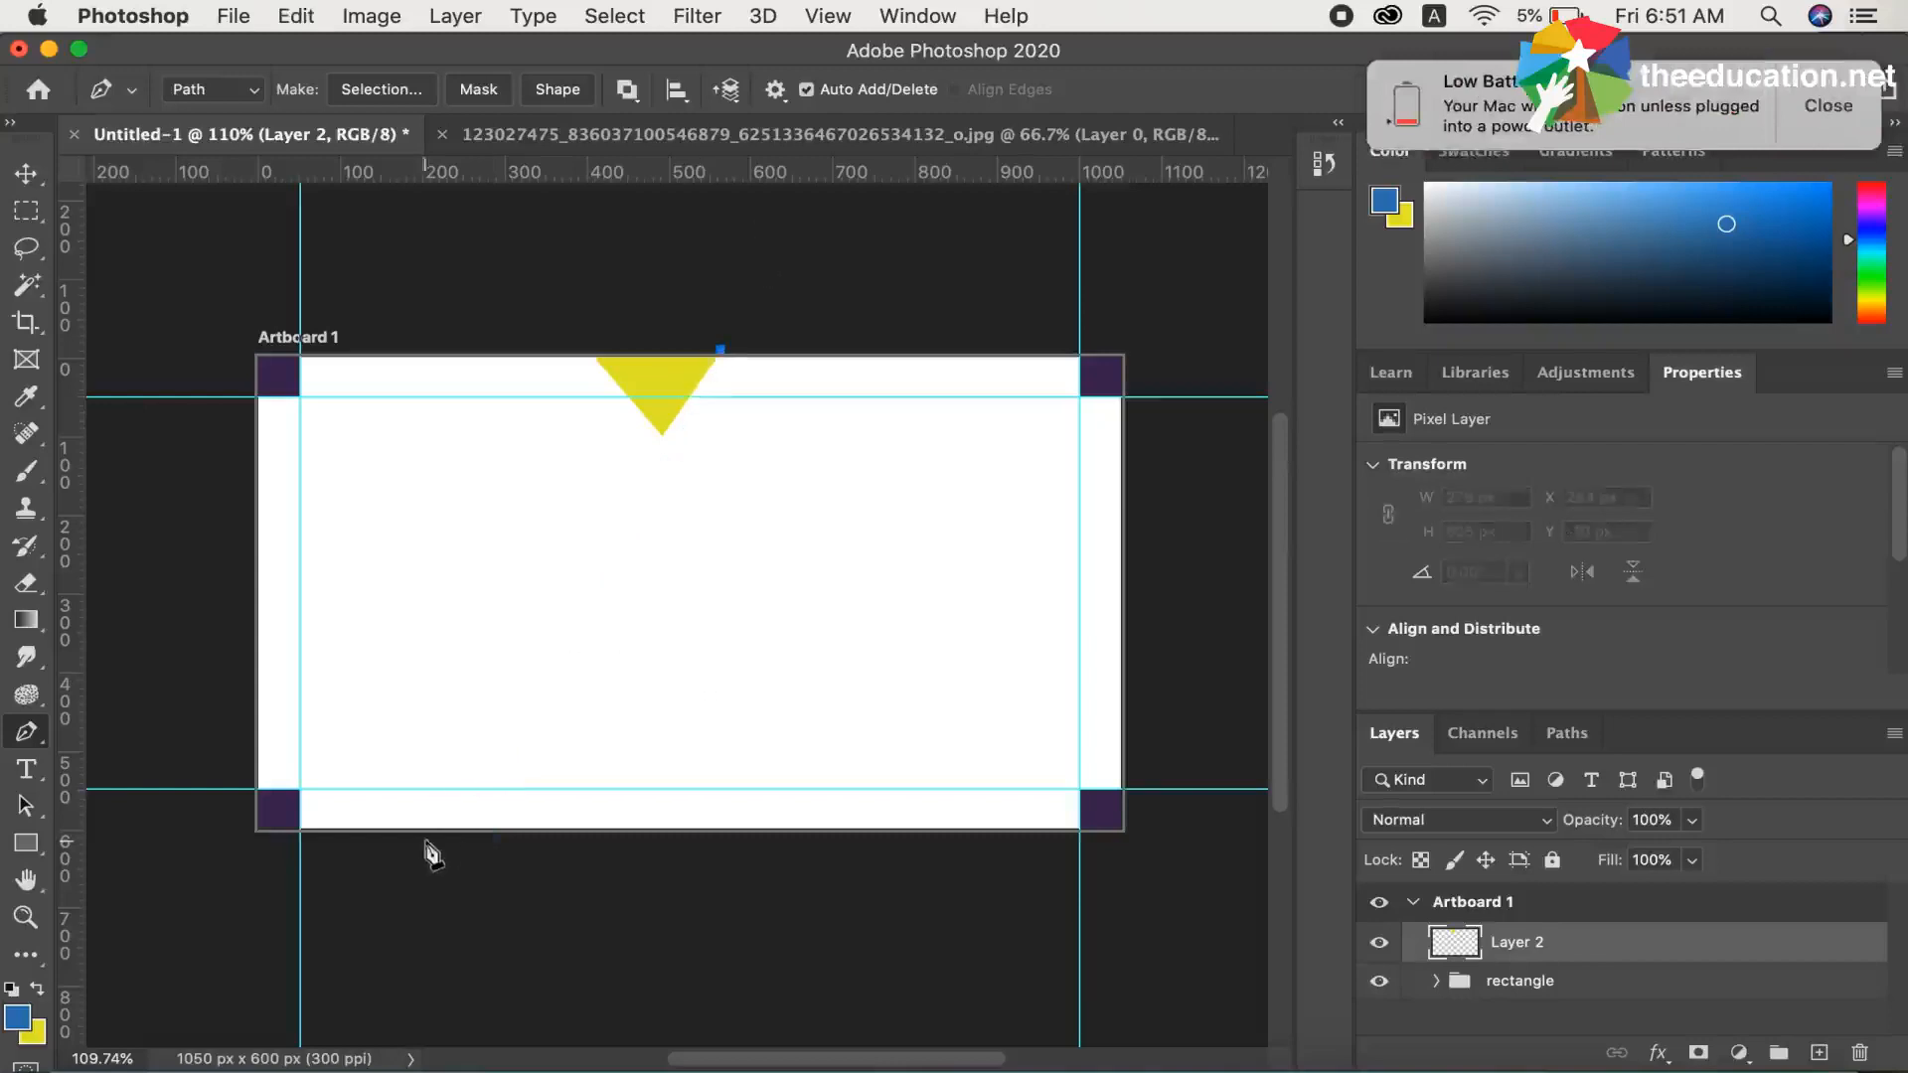
click(428, 840)
key(super+z)
click(403, 841)
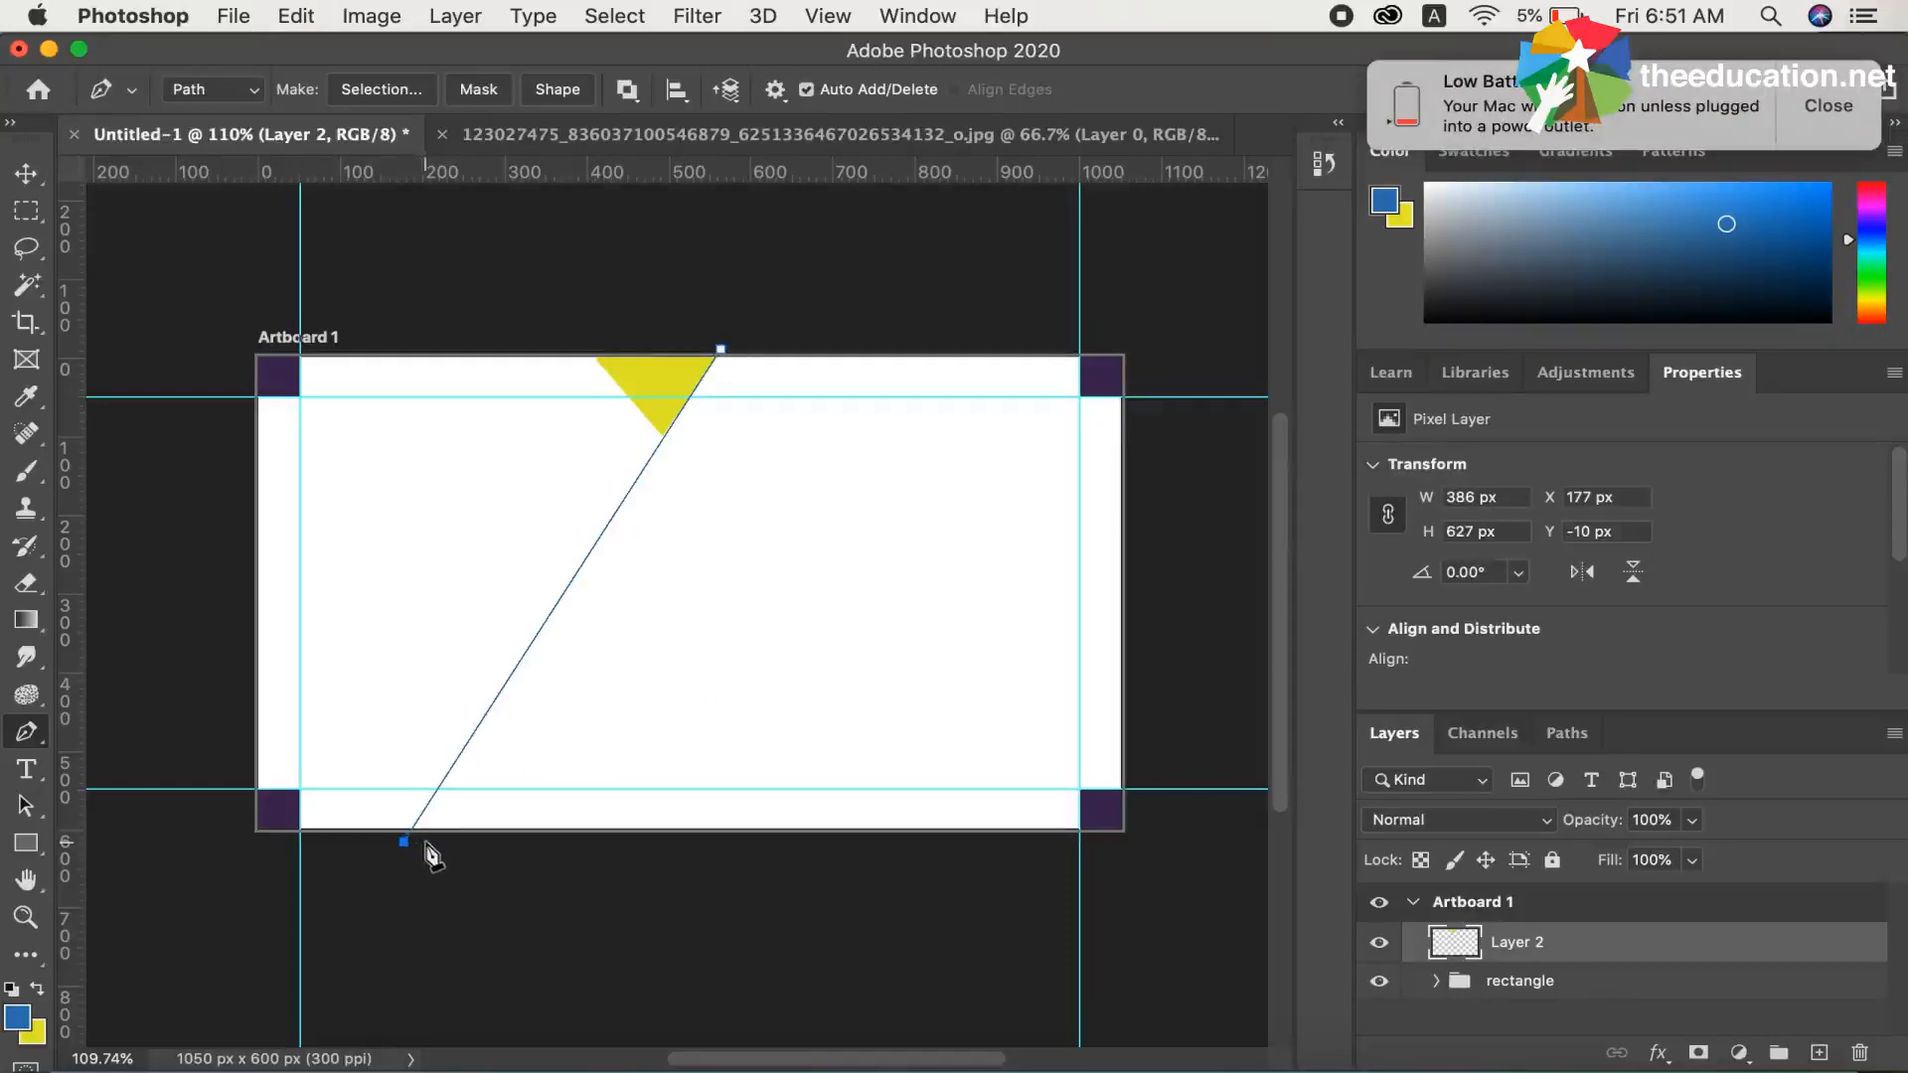
click(432, 843)
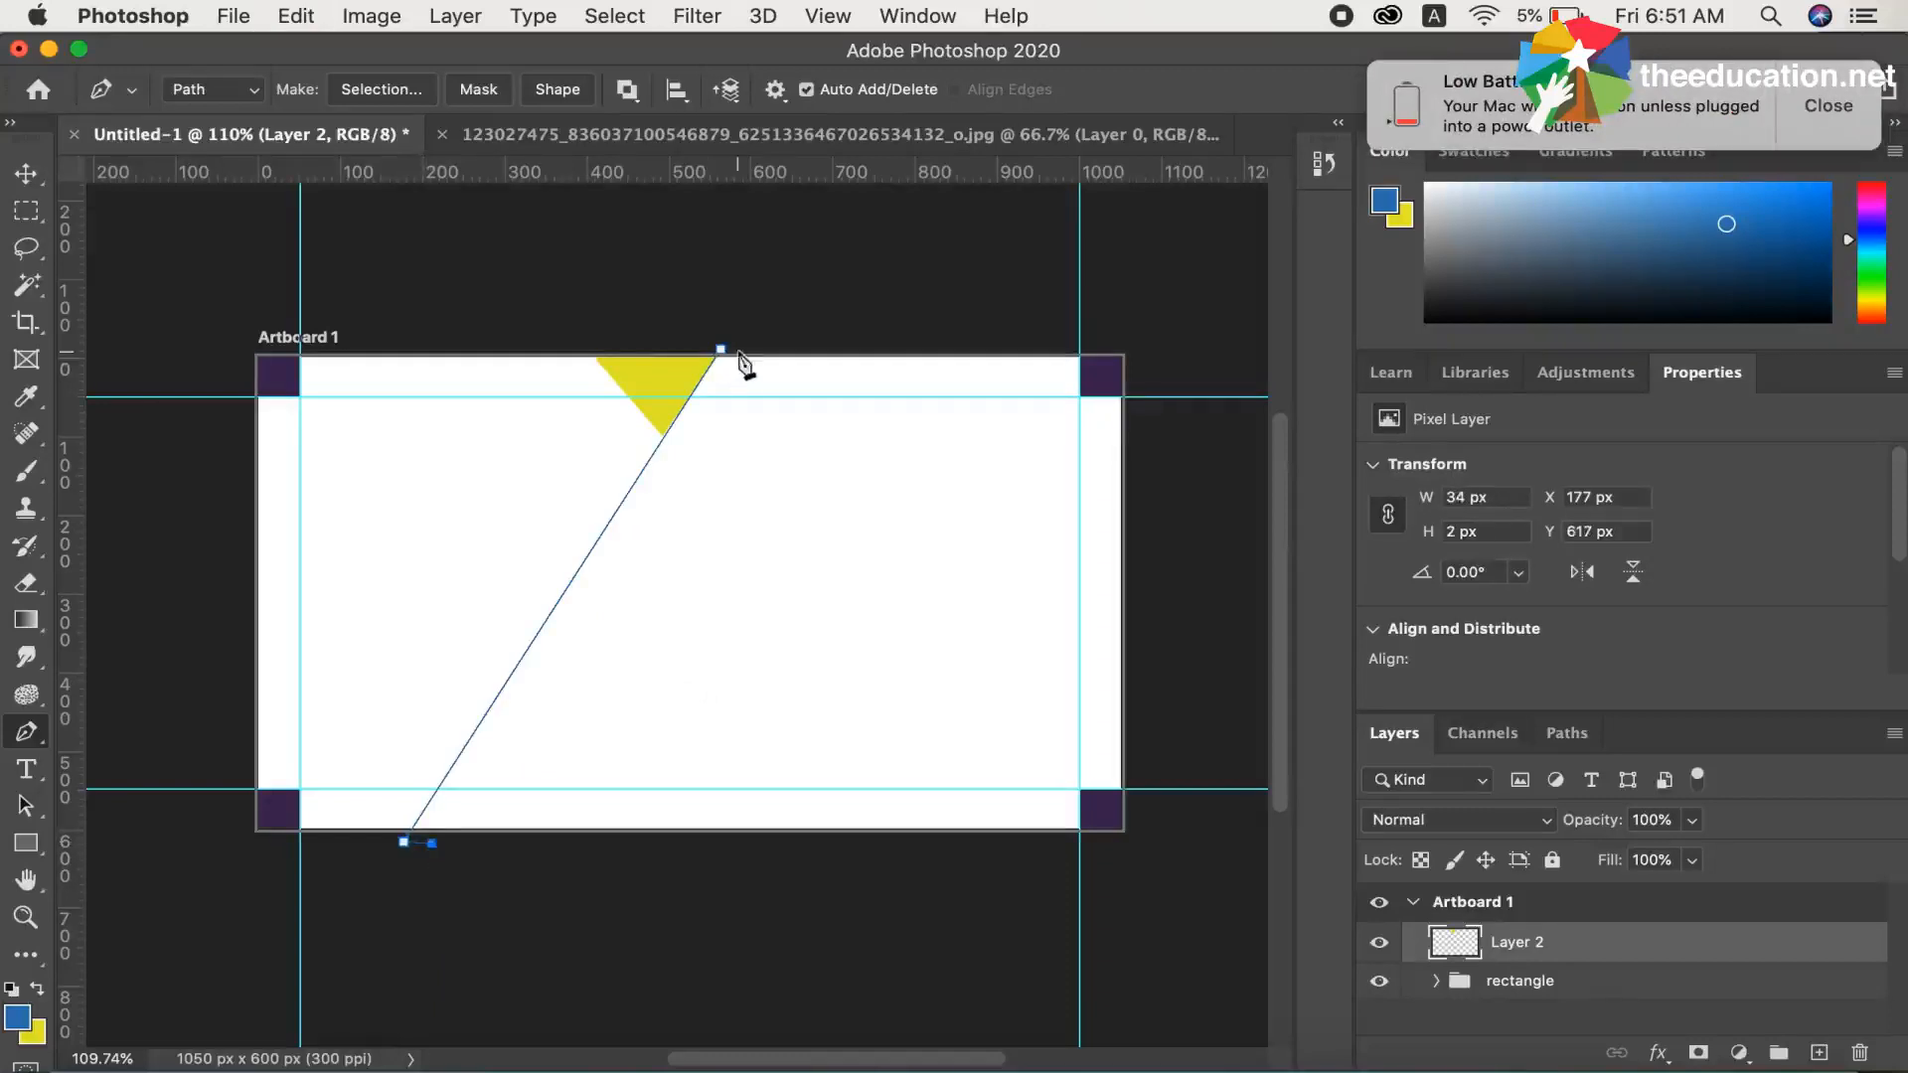
click(746, 348)
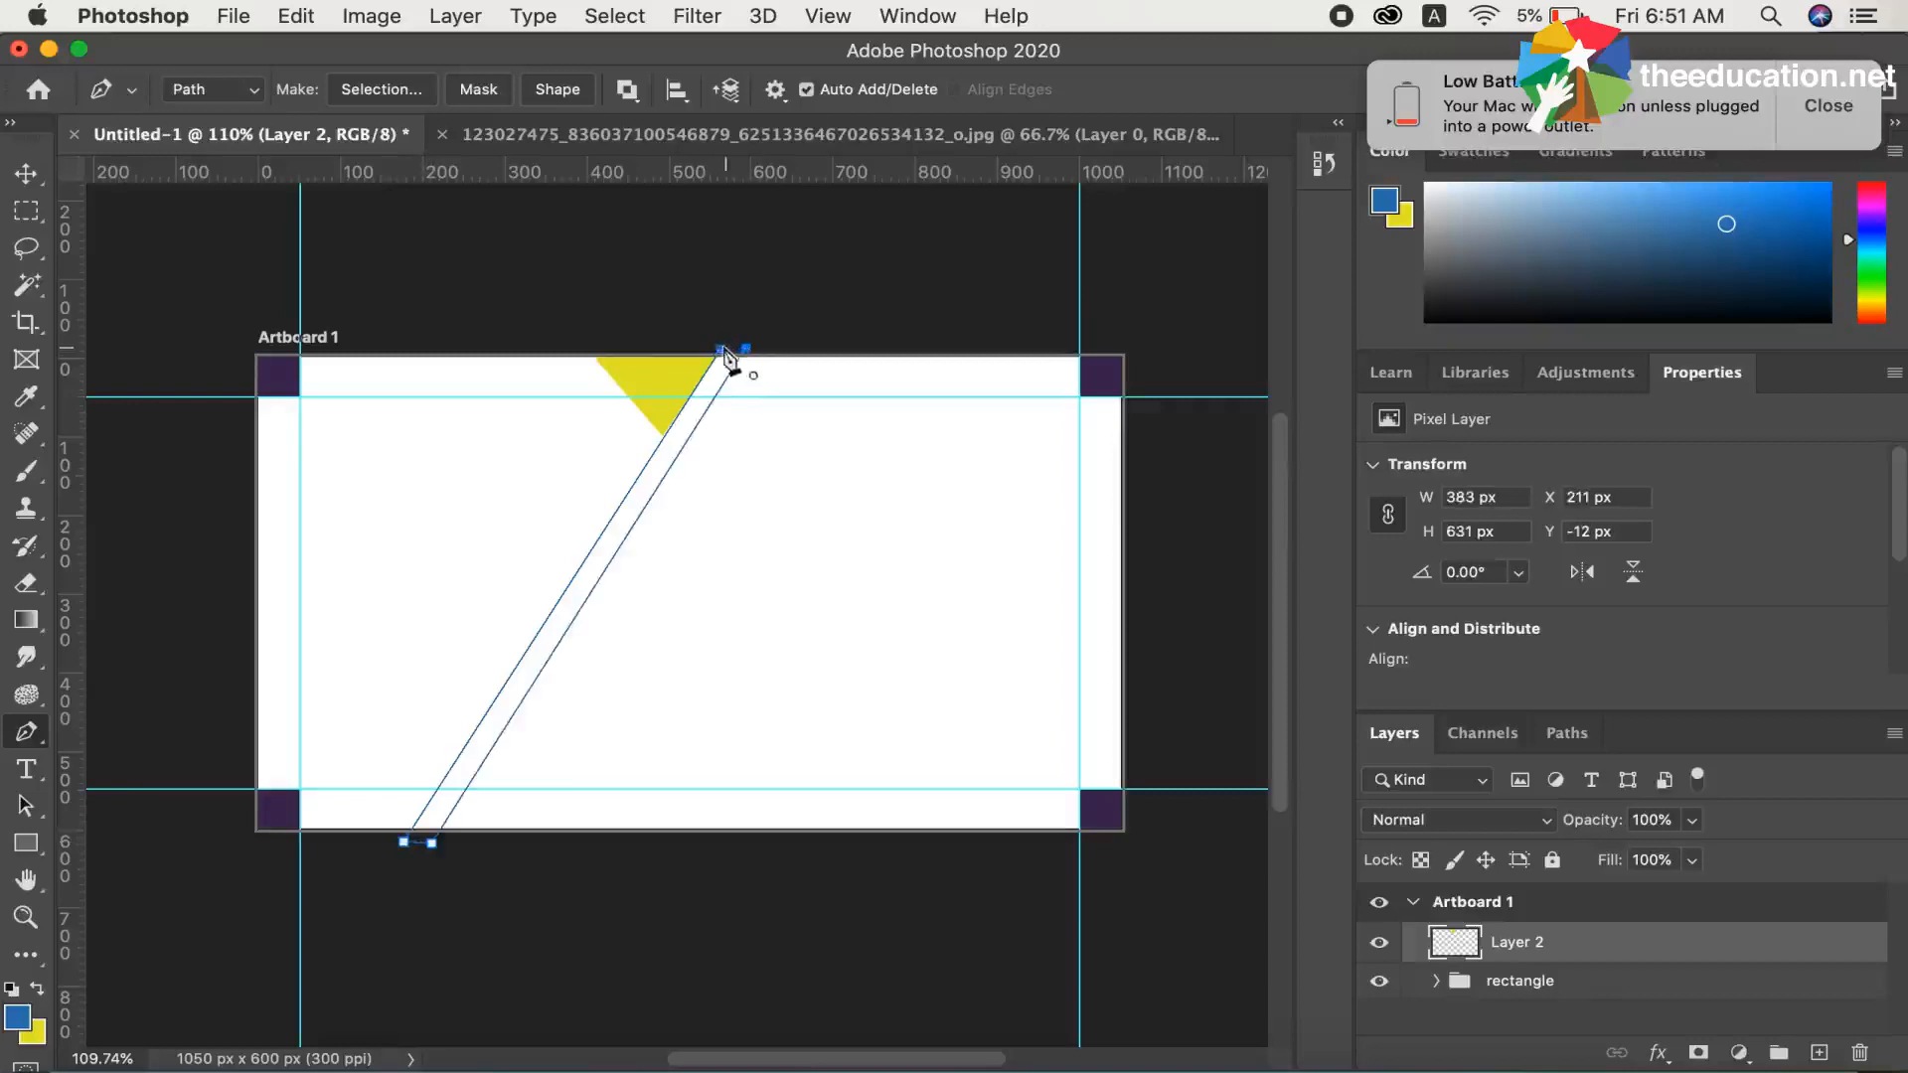
Turn the strip path into a selection with 0 px feather, fill it with the blue foreground colour on a new layer, and deselect
right_click(709, 400)
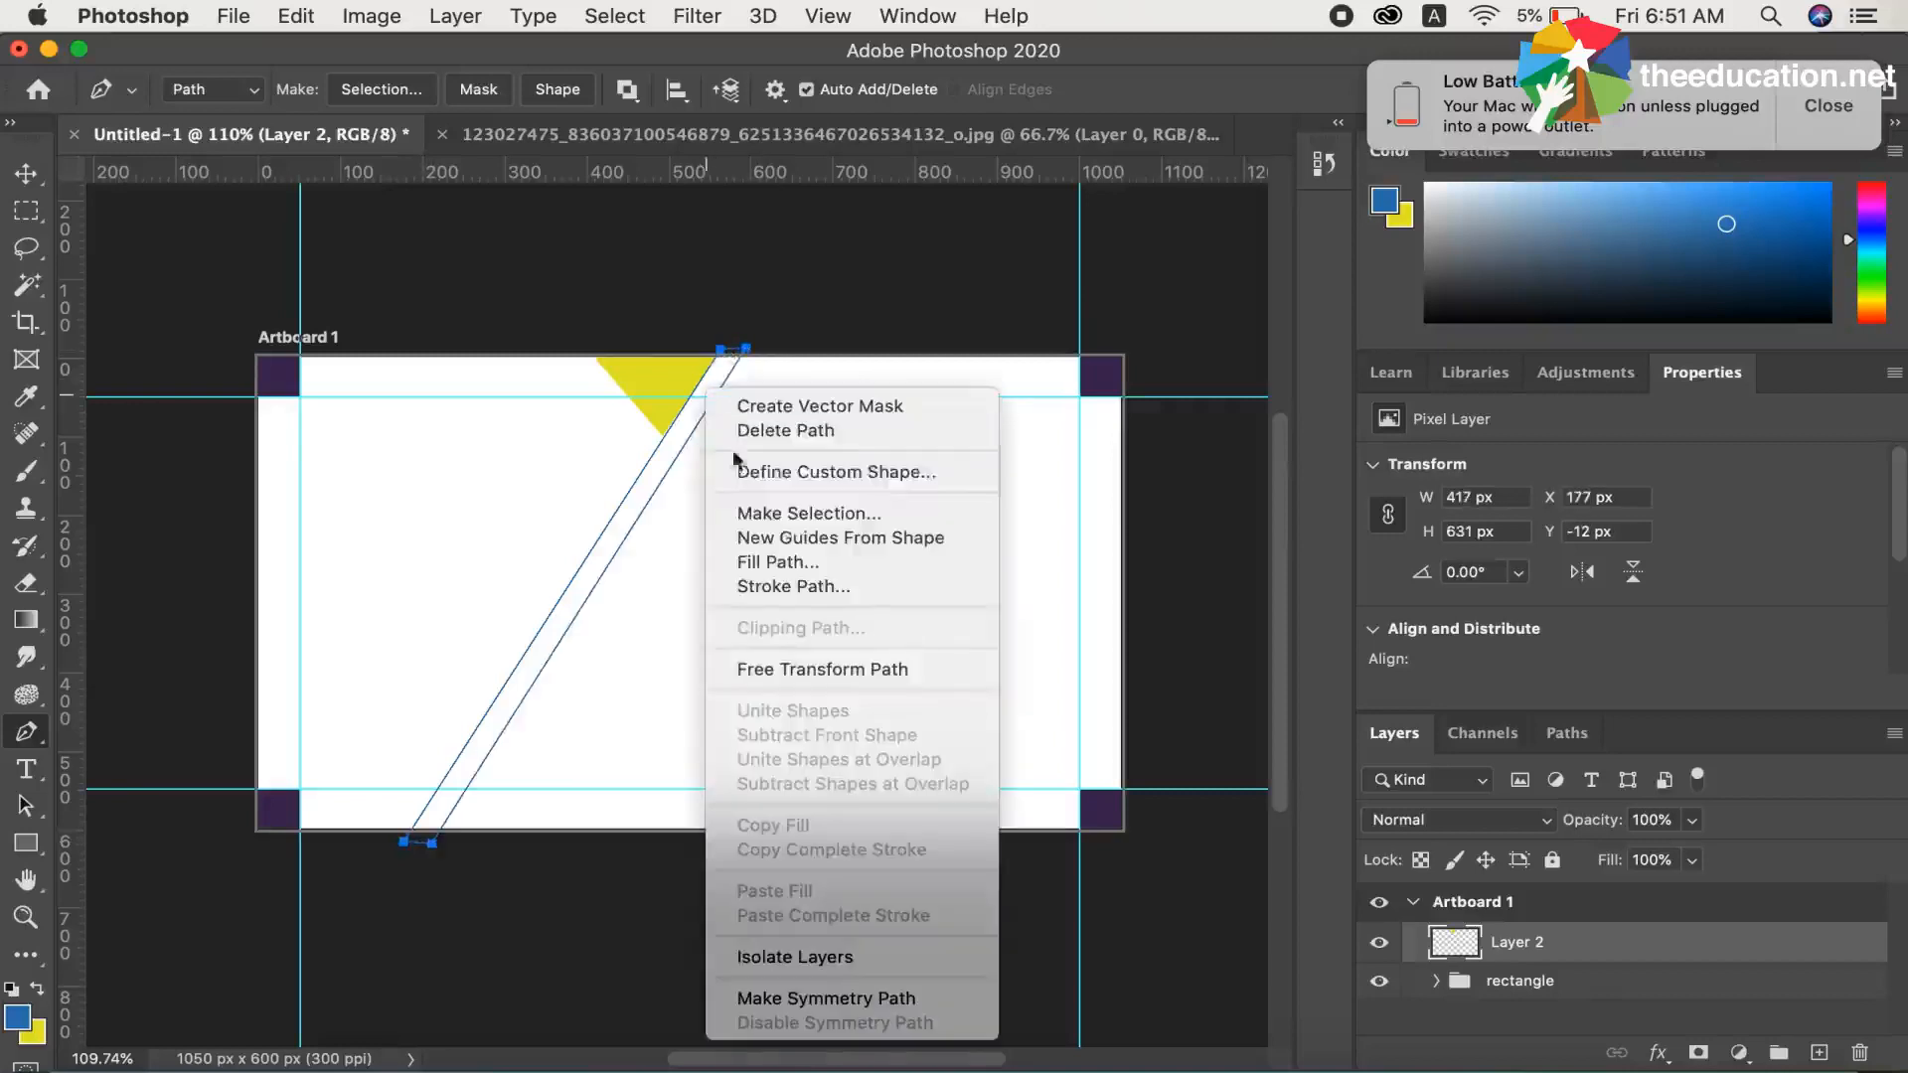
click(813, 516)
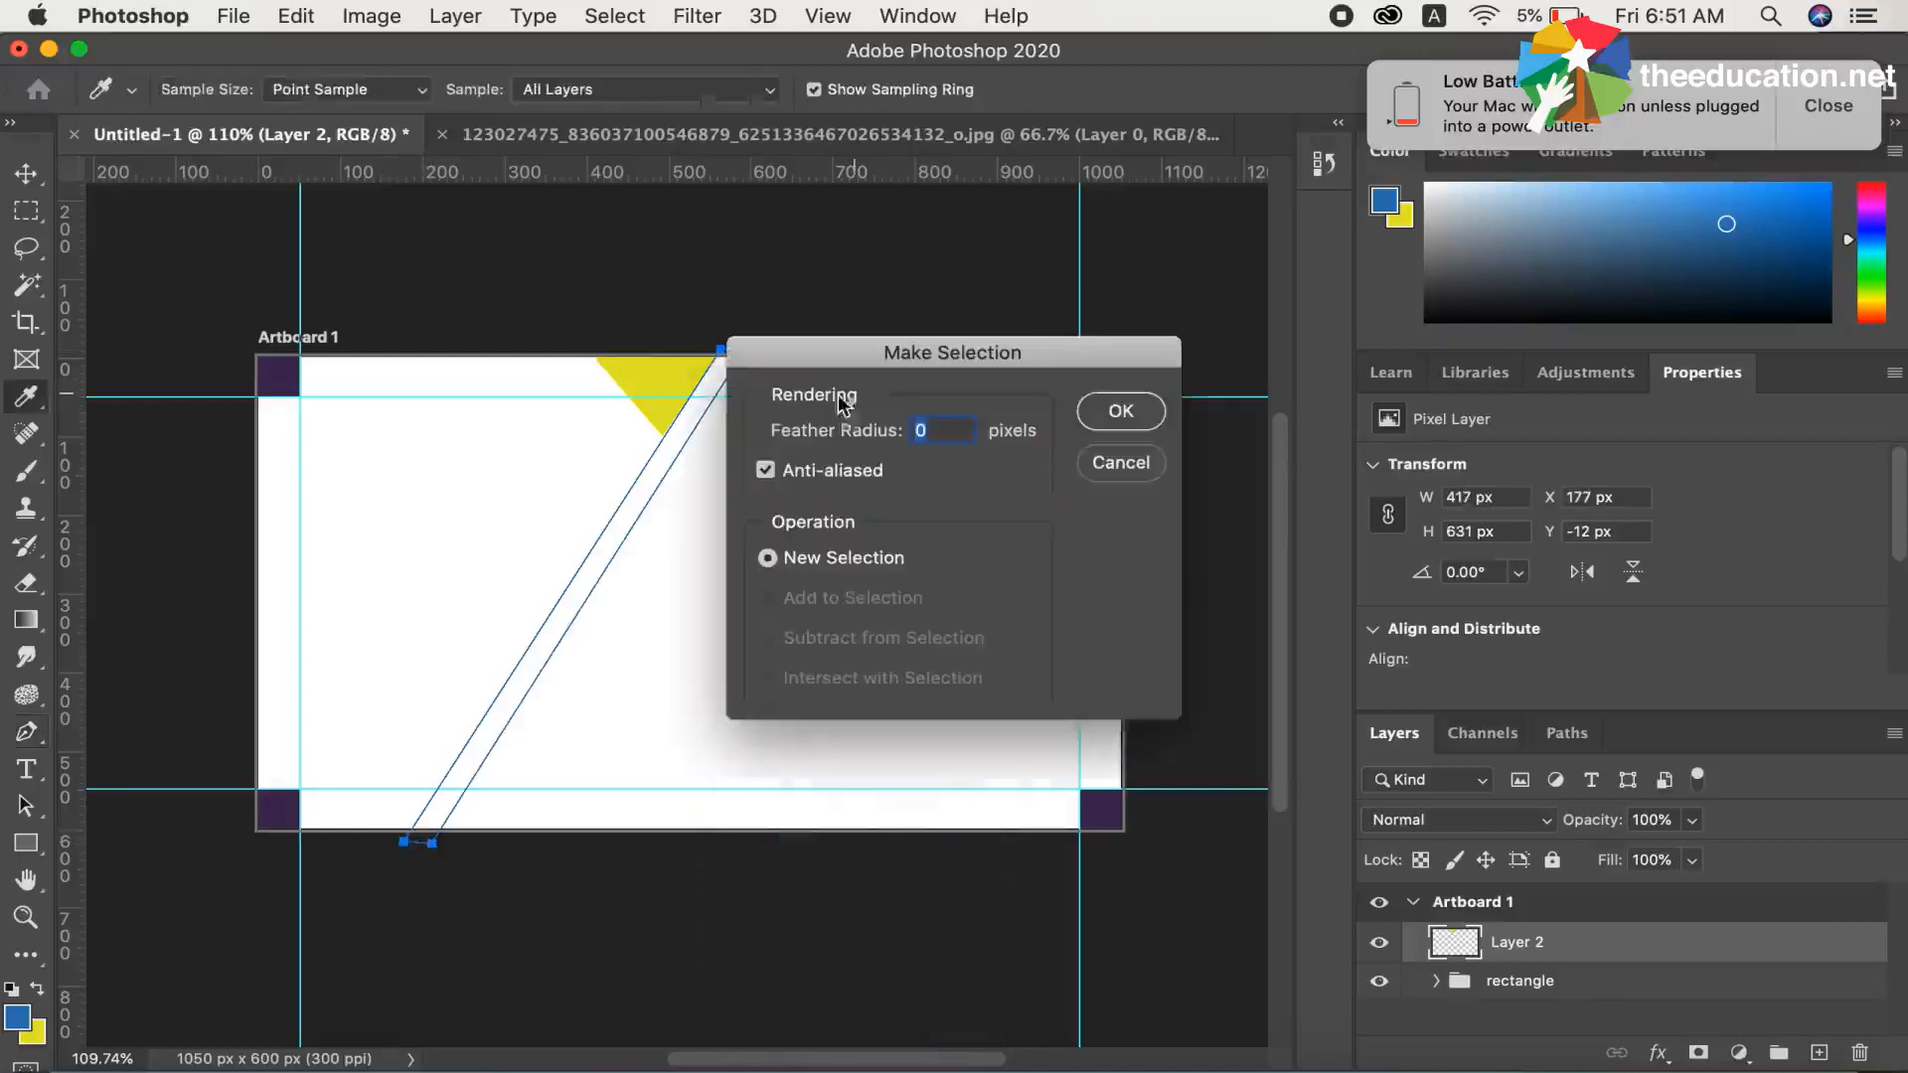
click(1118, 412)
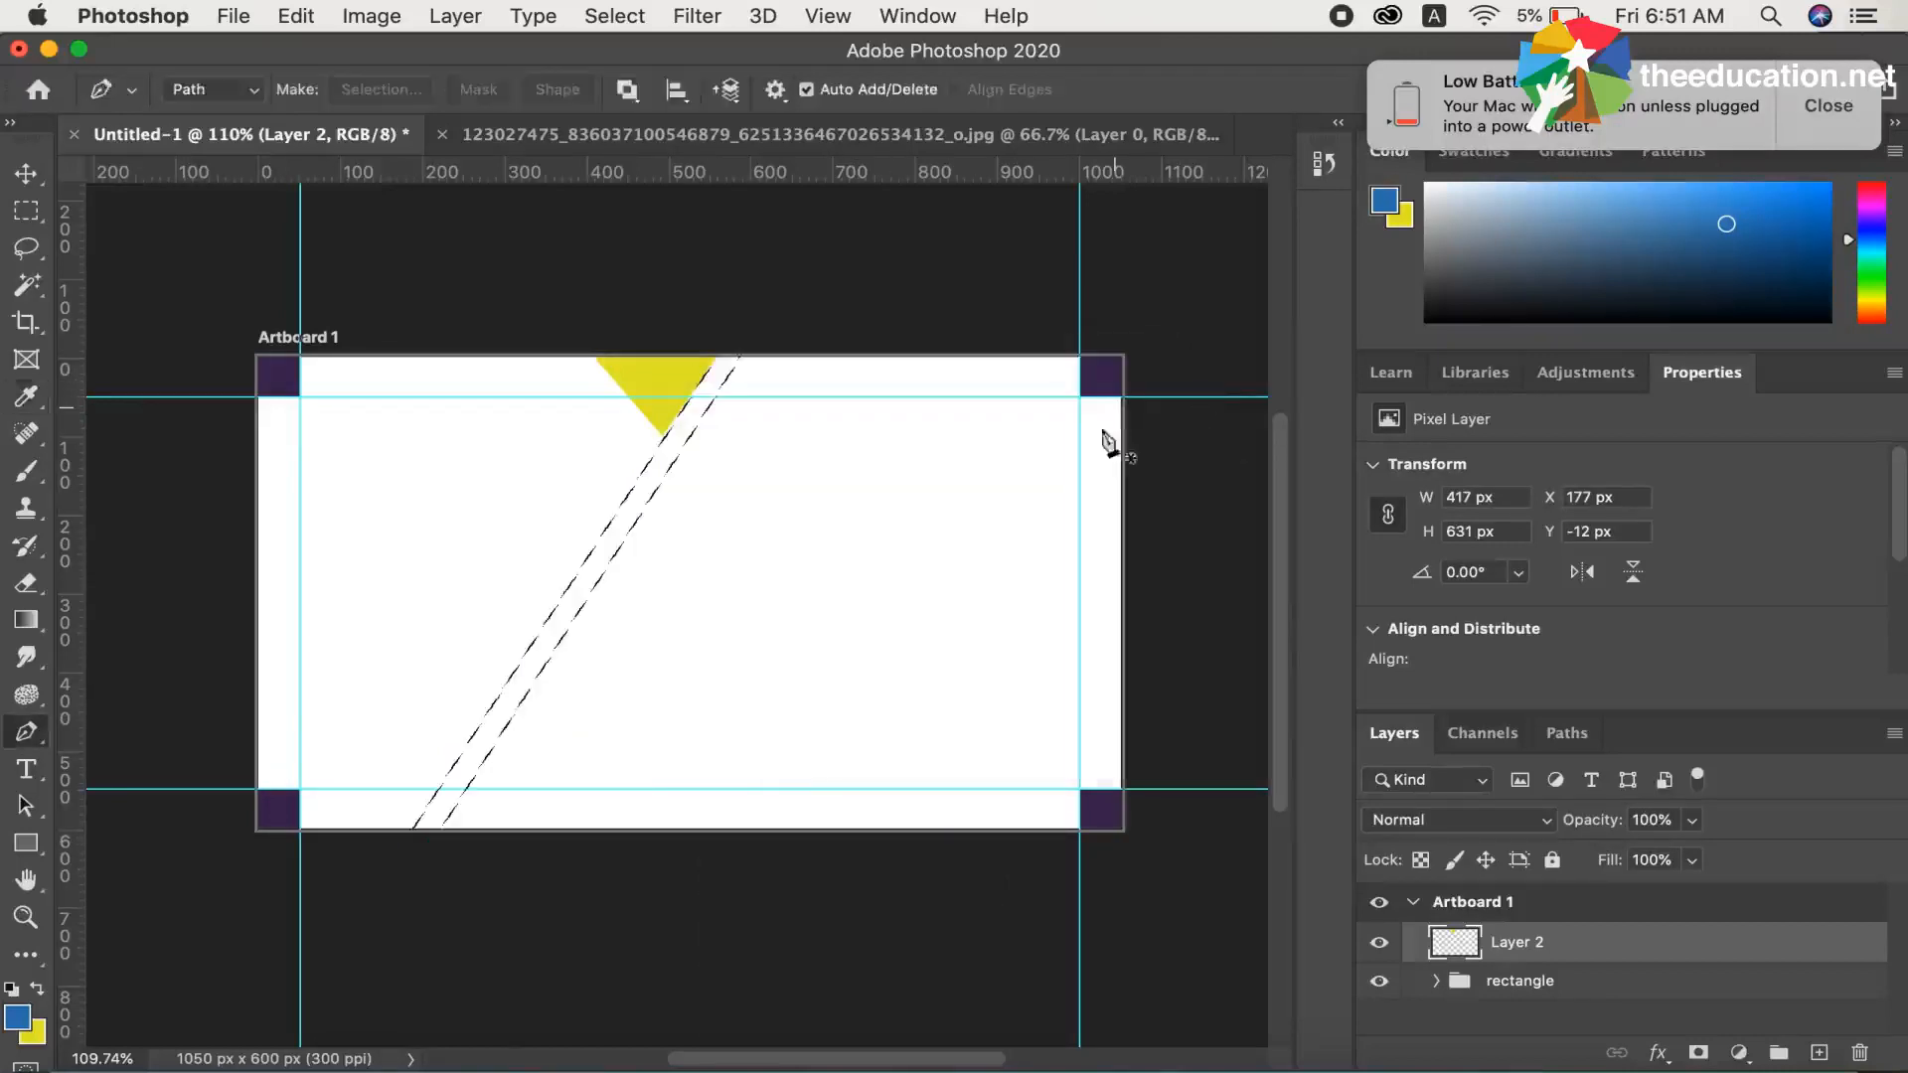
click(1820, 1052)
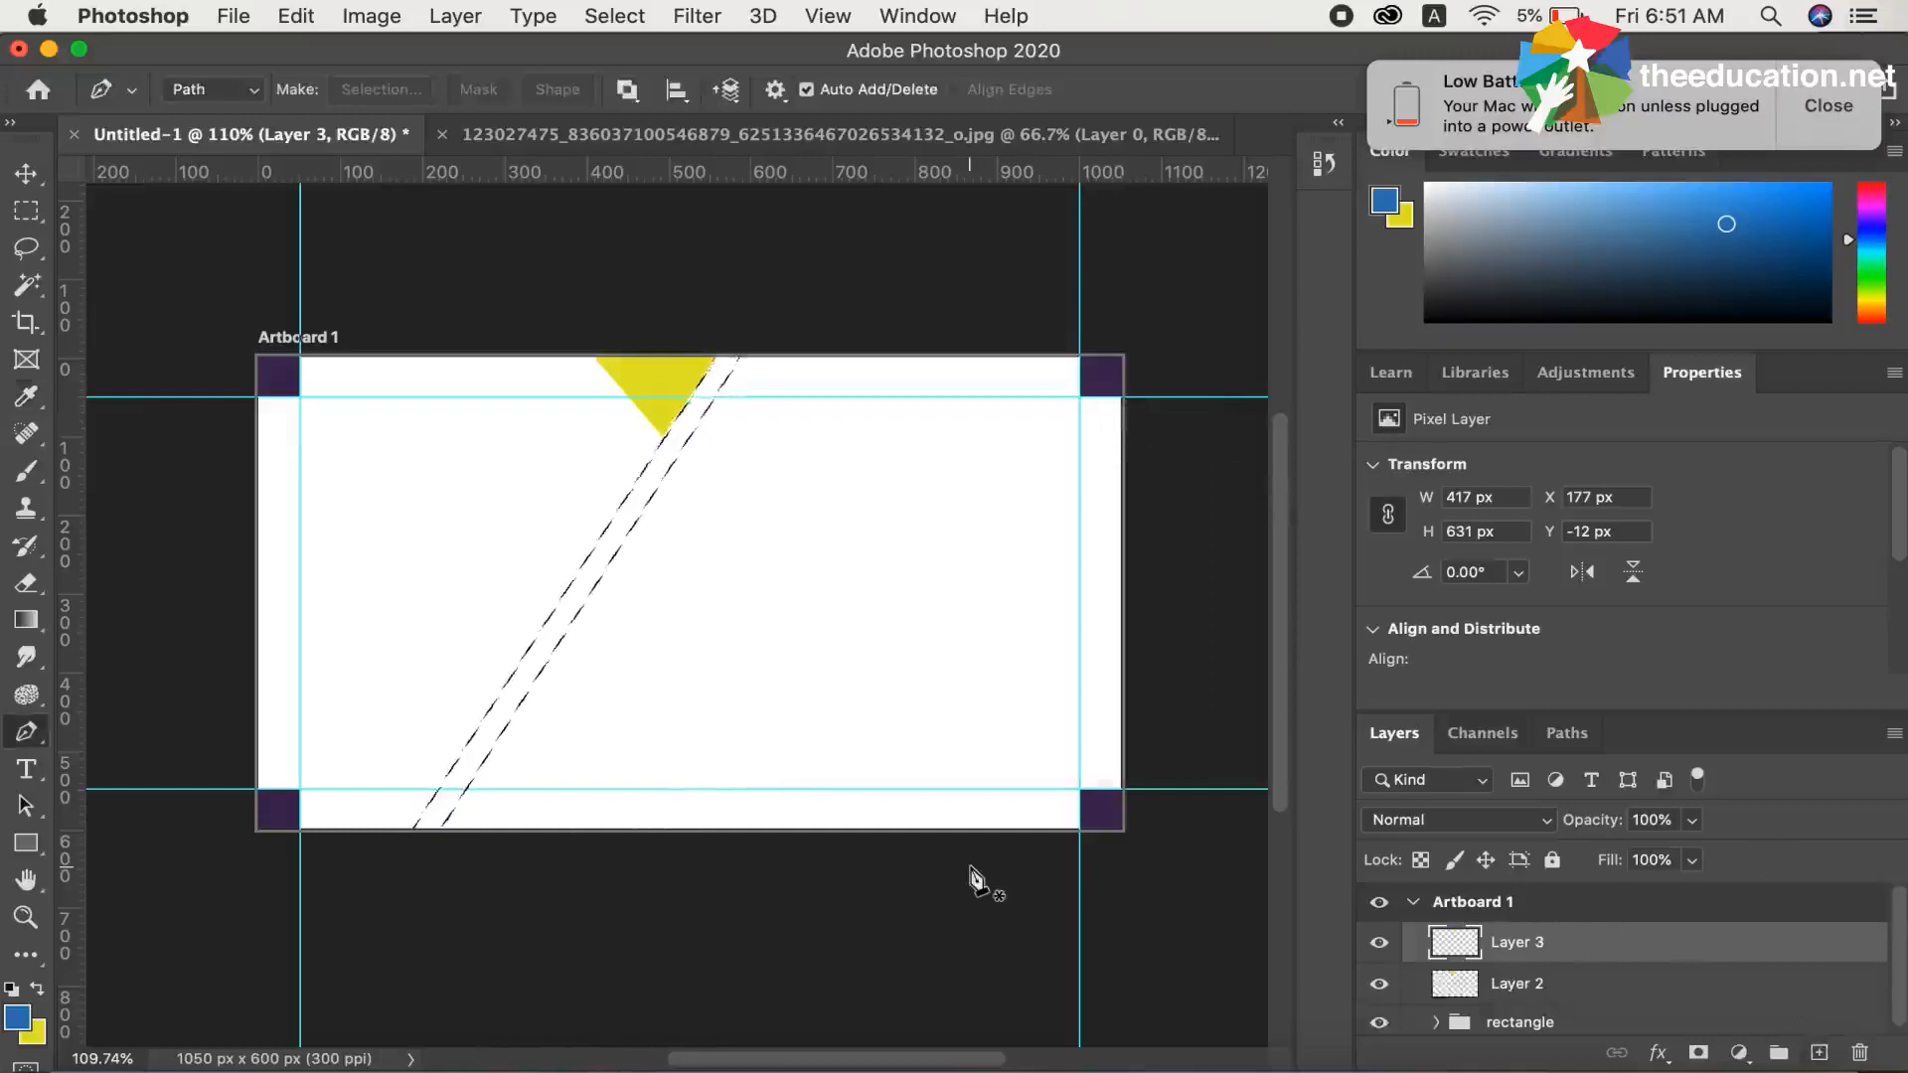
key(alt+BackSpace)
key(super+d)
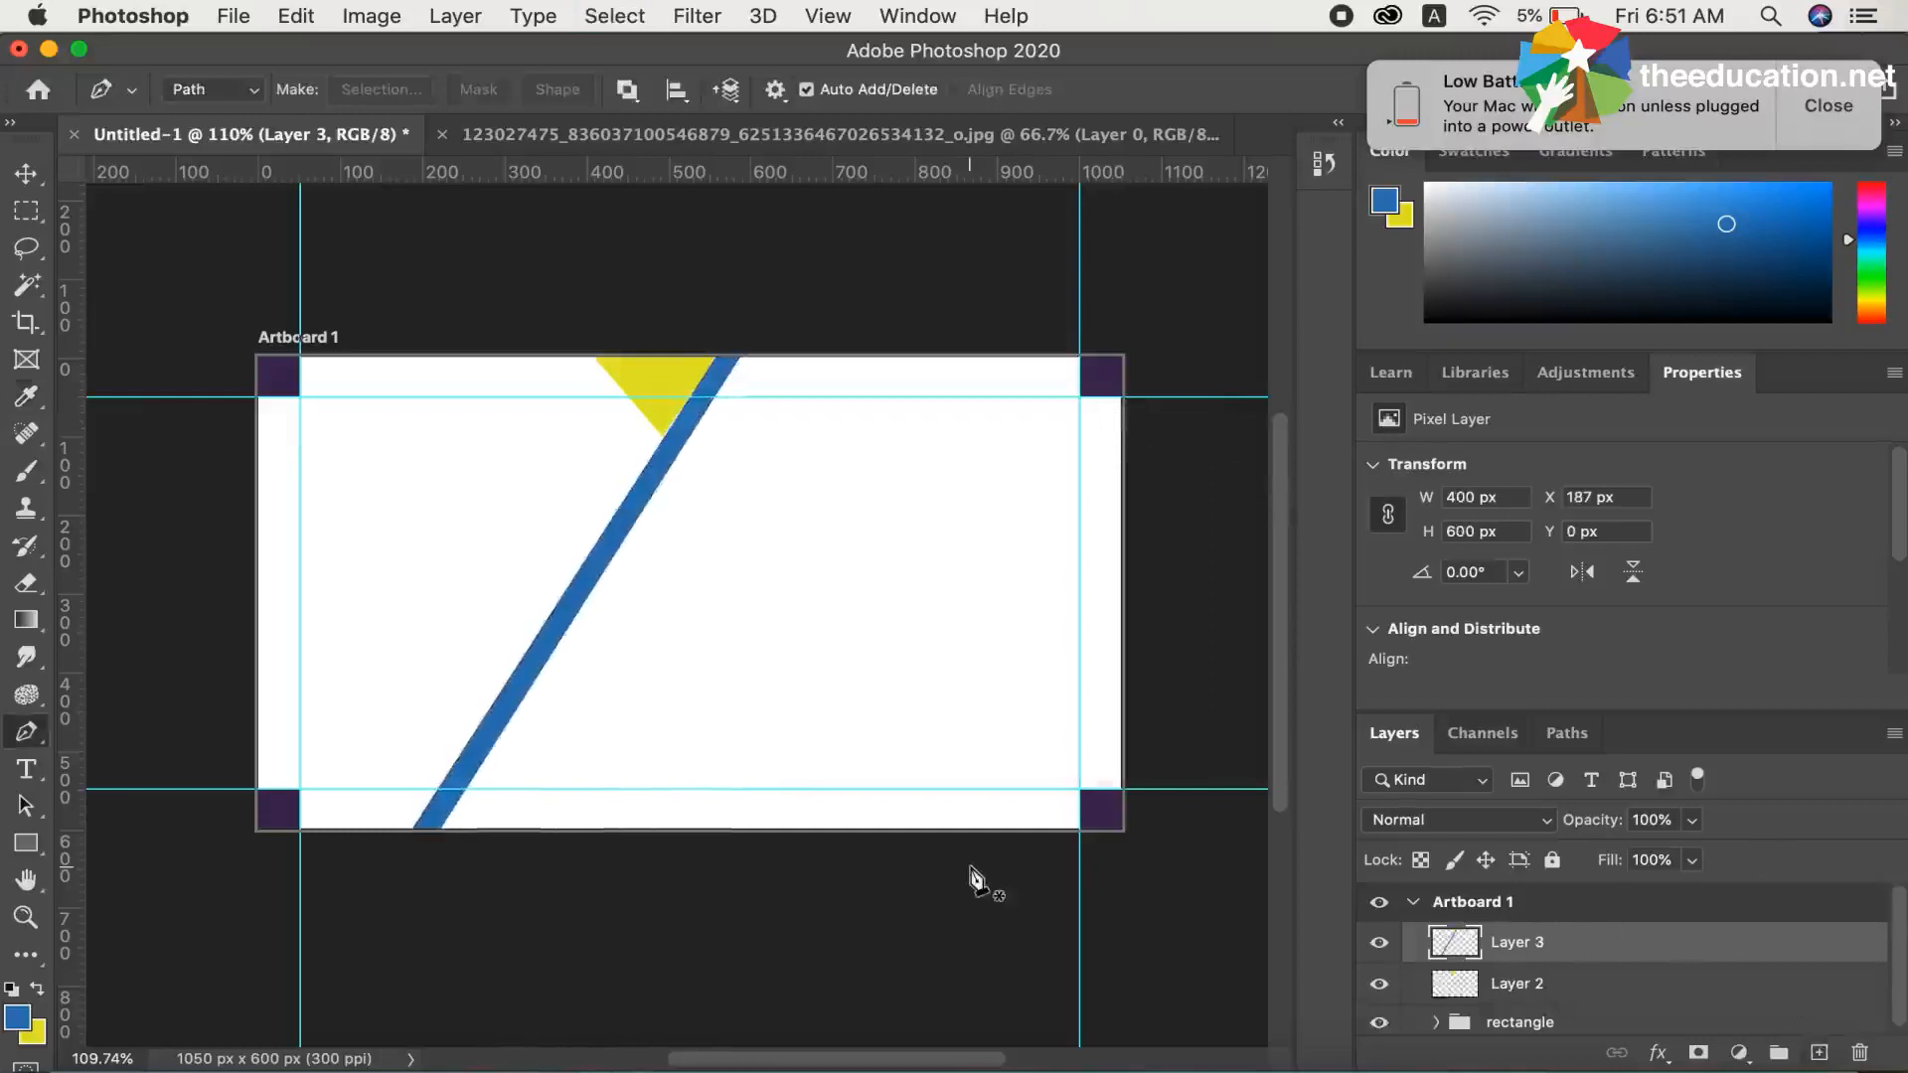
Rename the yellow triangle's layer as "shape layer 1" and the blue strip's layer as "shape layer 2"
click(1508, 987)
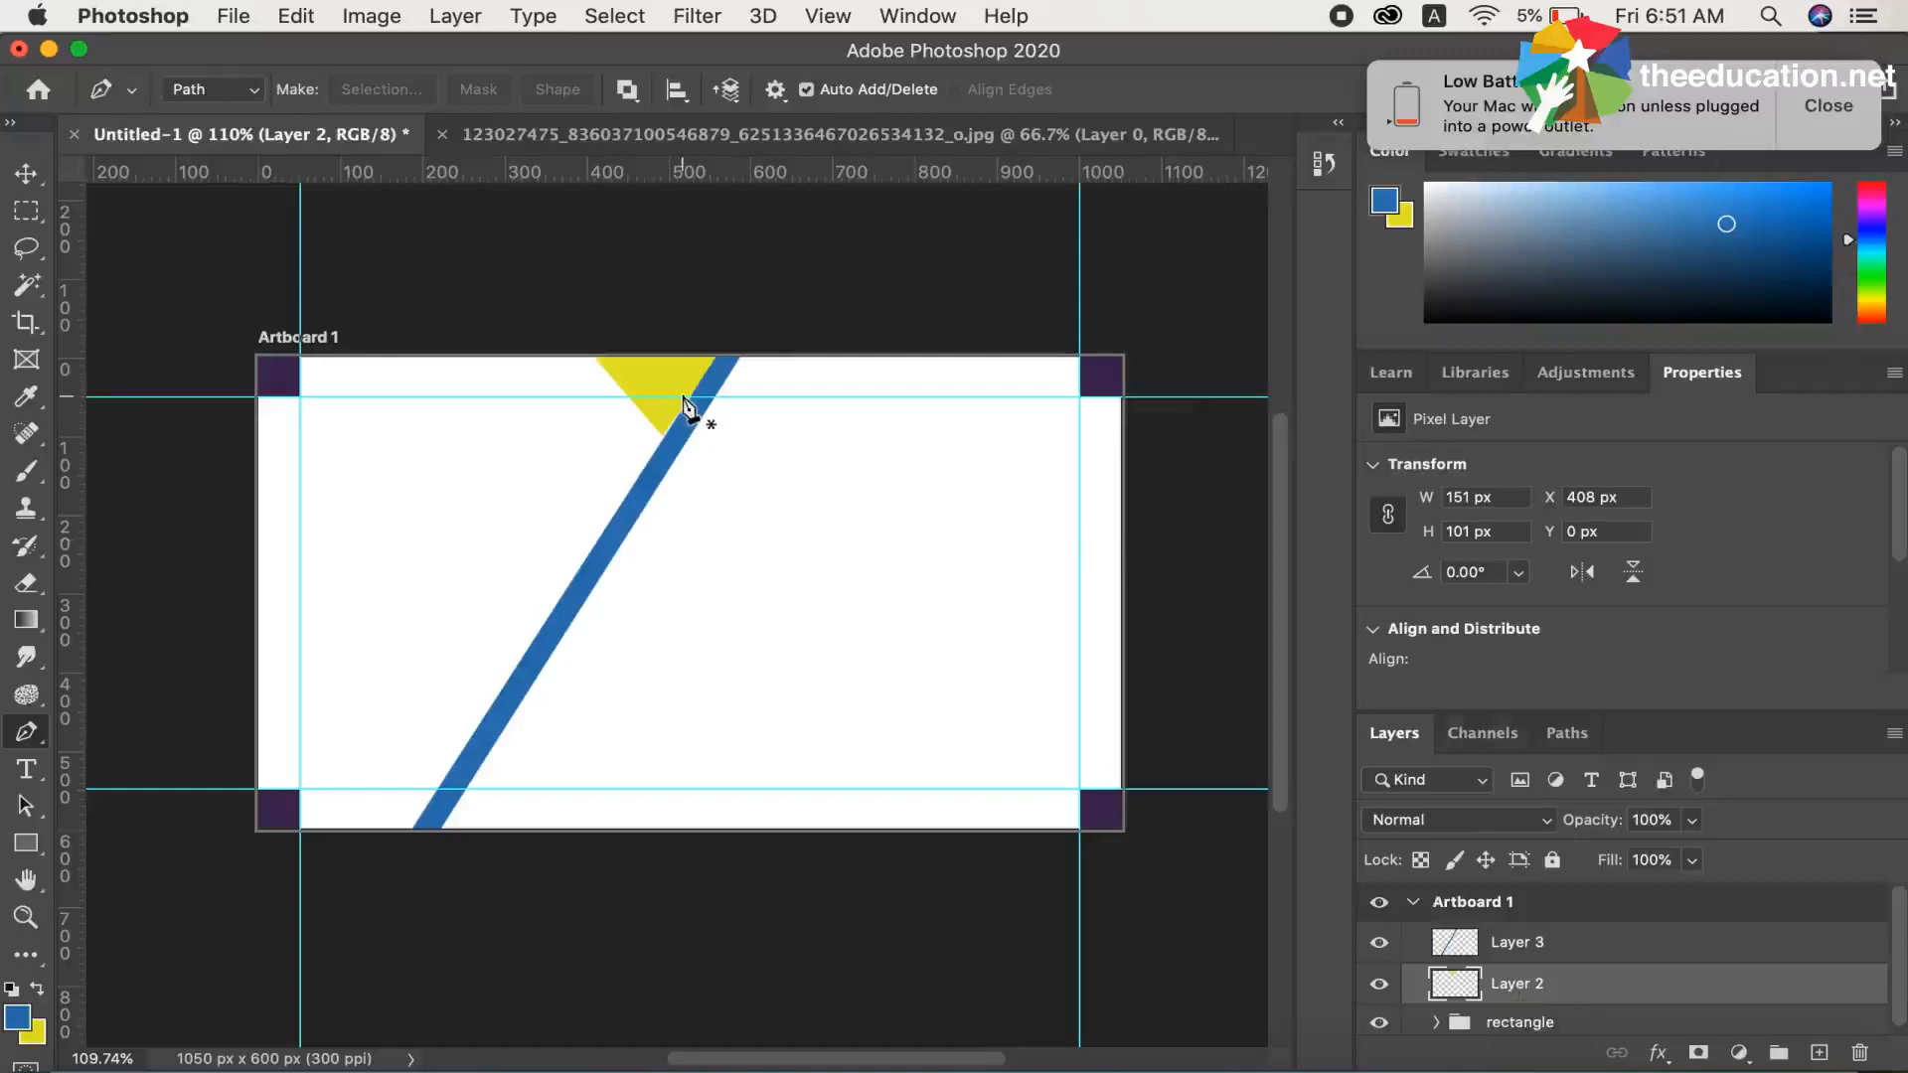
double_click(1533, 986)
key(BackSpace)
text(layer)
key(BackSpace)
key(BackSpace)
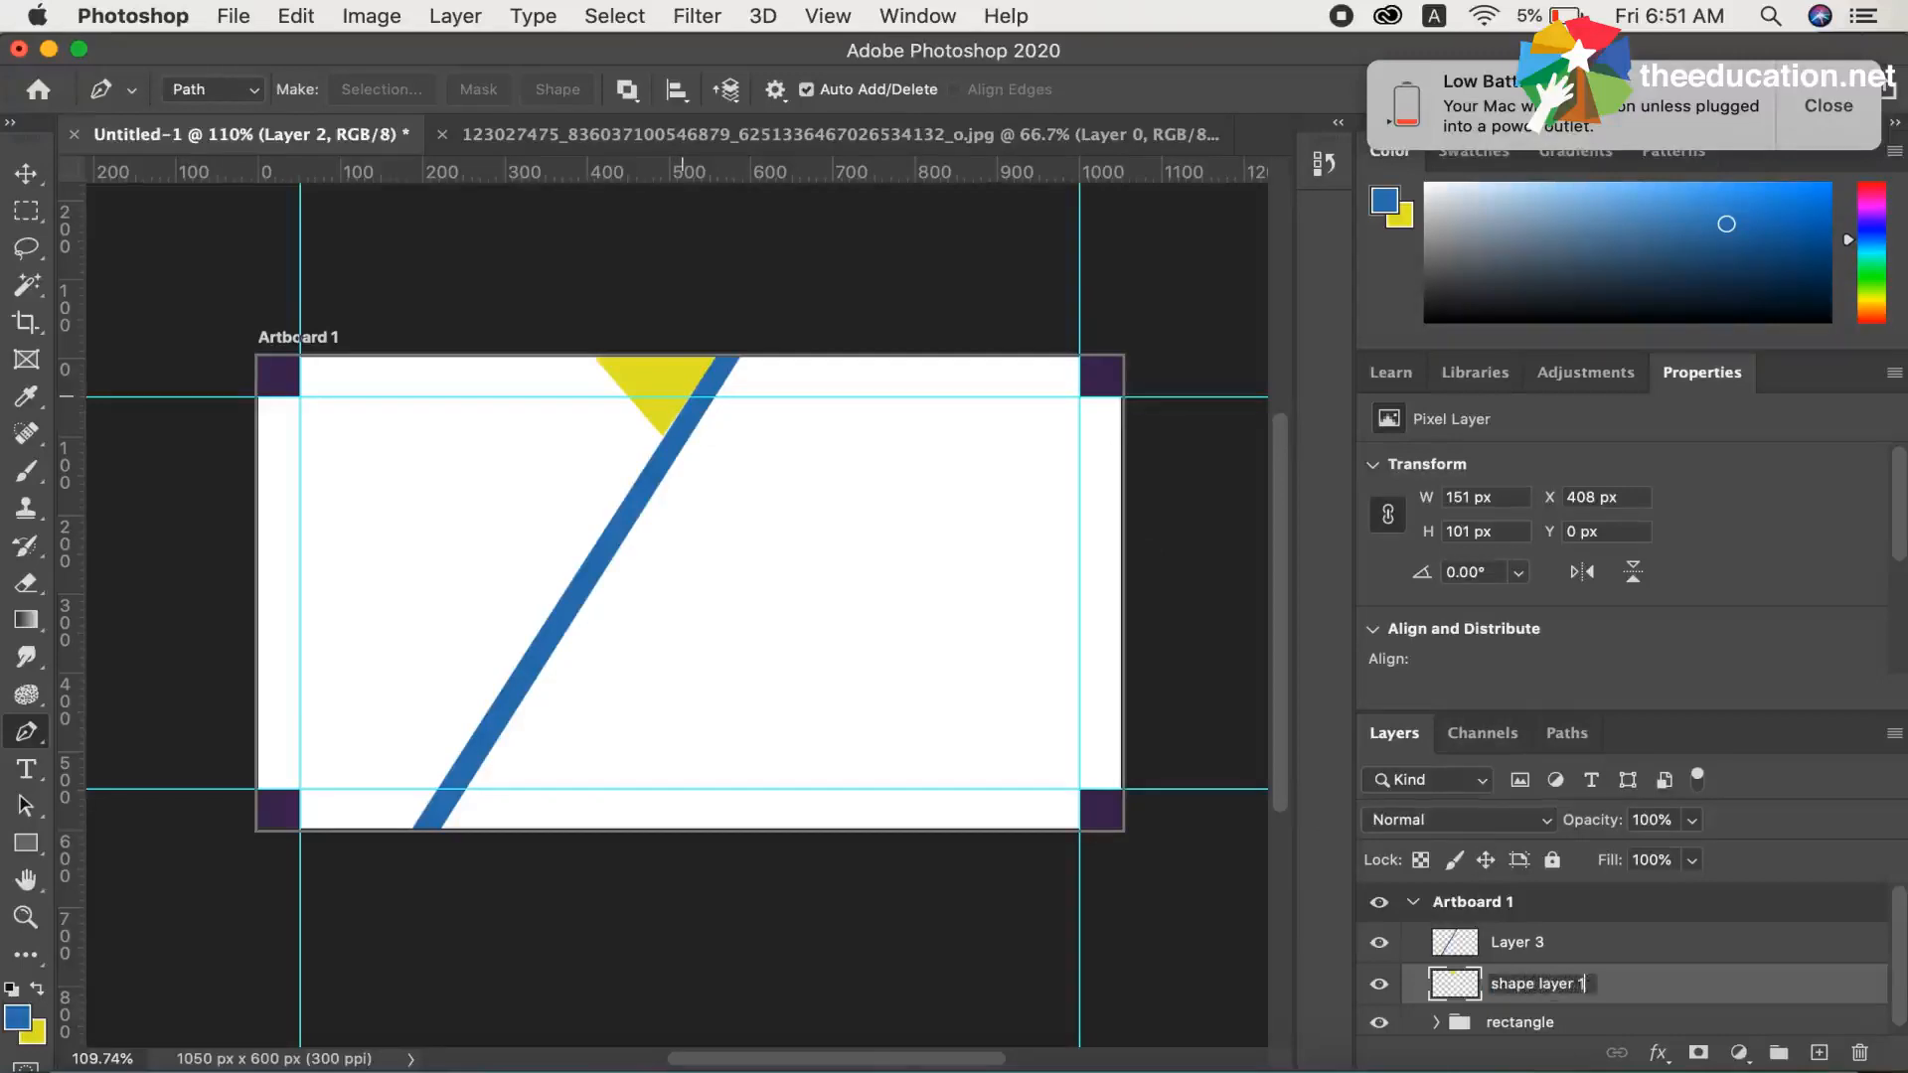
key(Return)
double_click(1518, 942)
text(shape l)
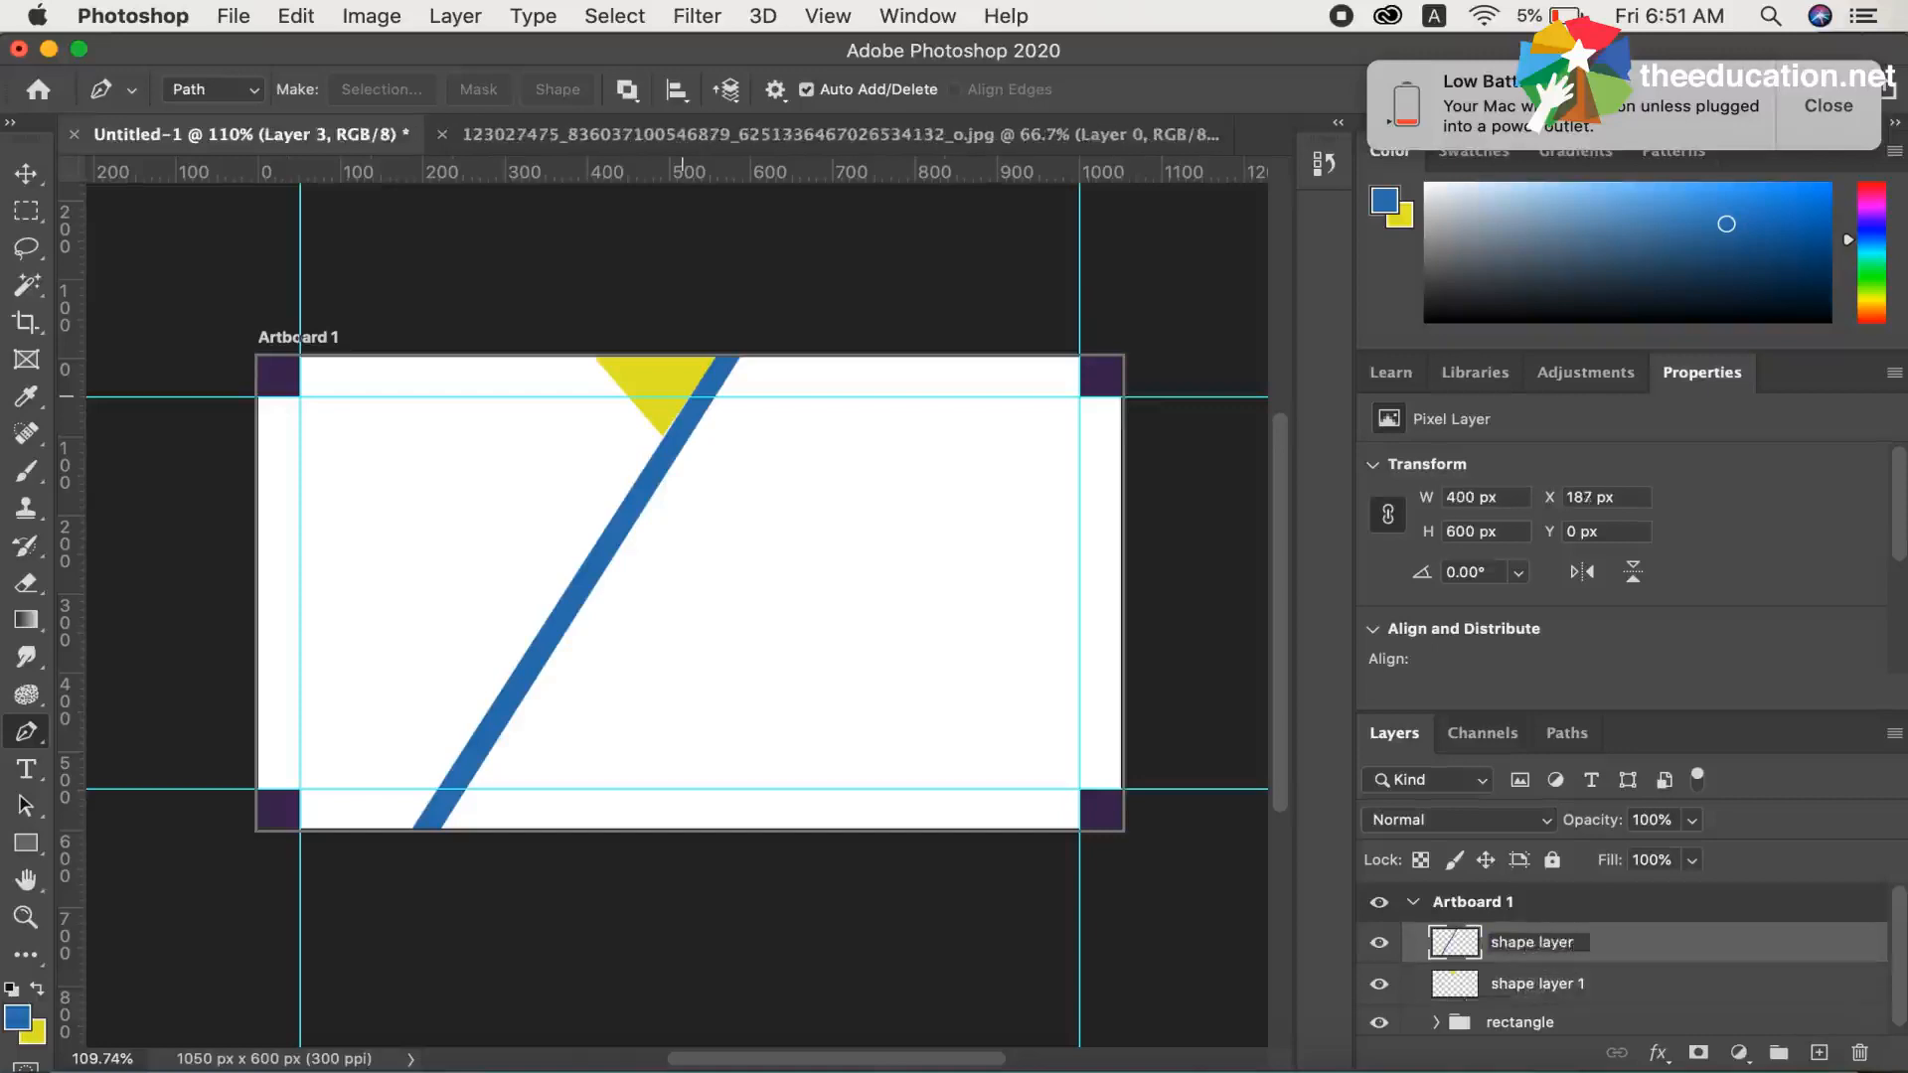
key(Return)
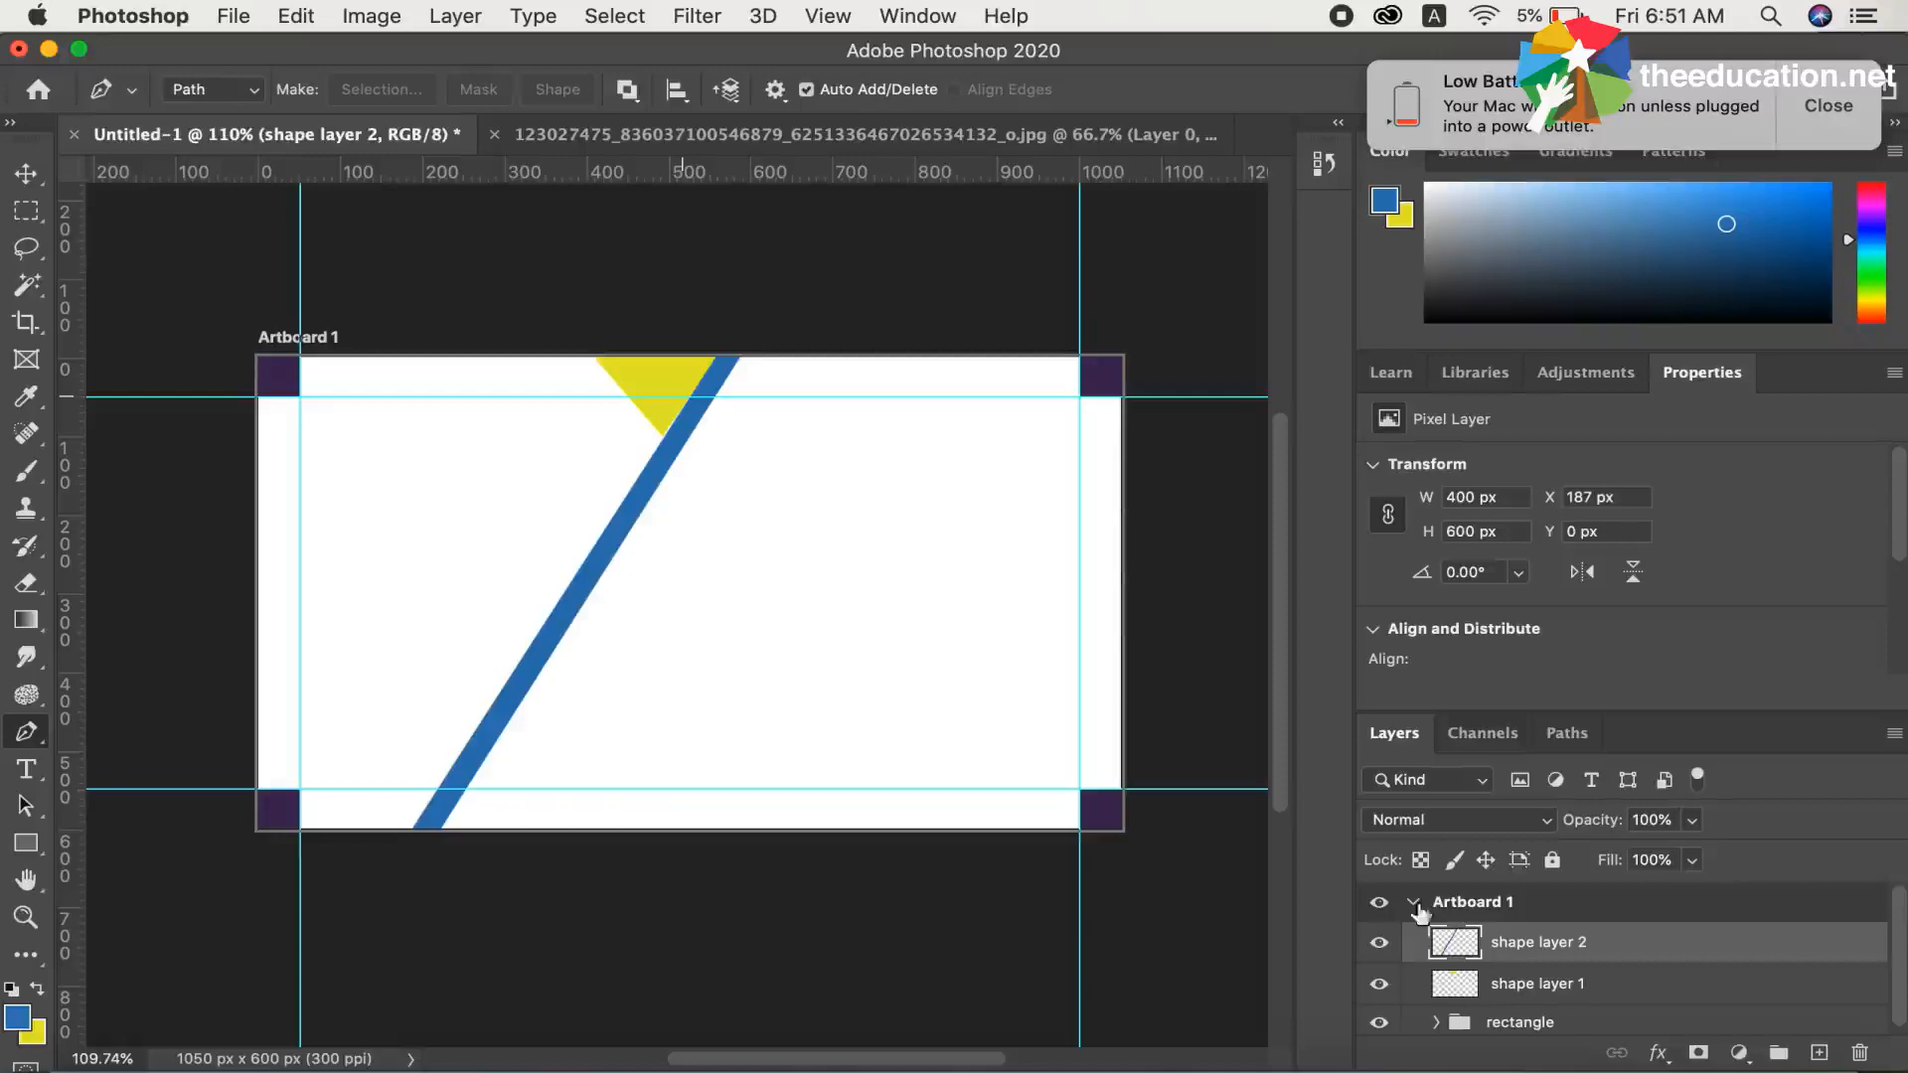
Draw a closed wider diagonal band path about 403 px wide and 576 px high along the blue strip's right side, past the artboard's lower edge
click(711, 397)
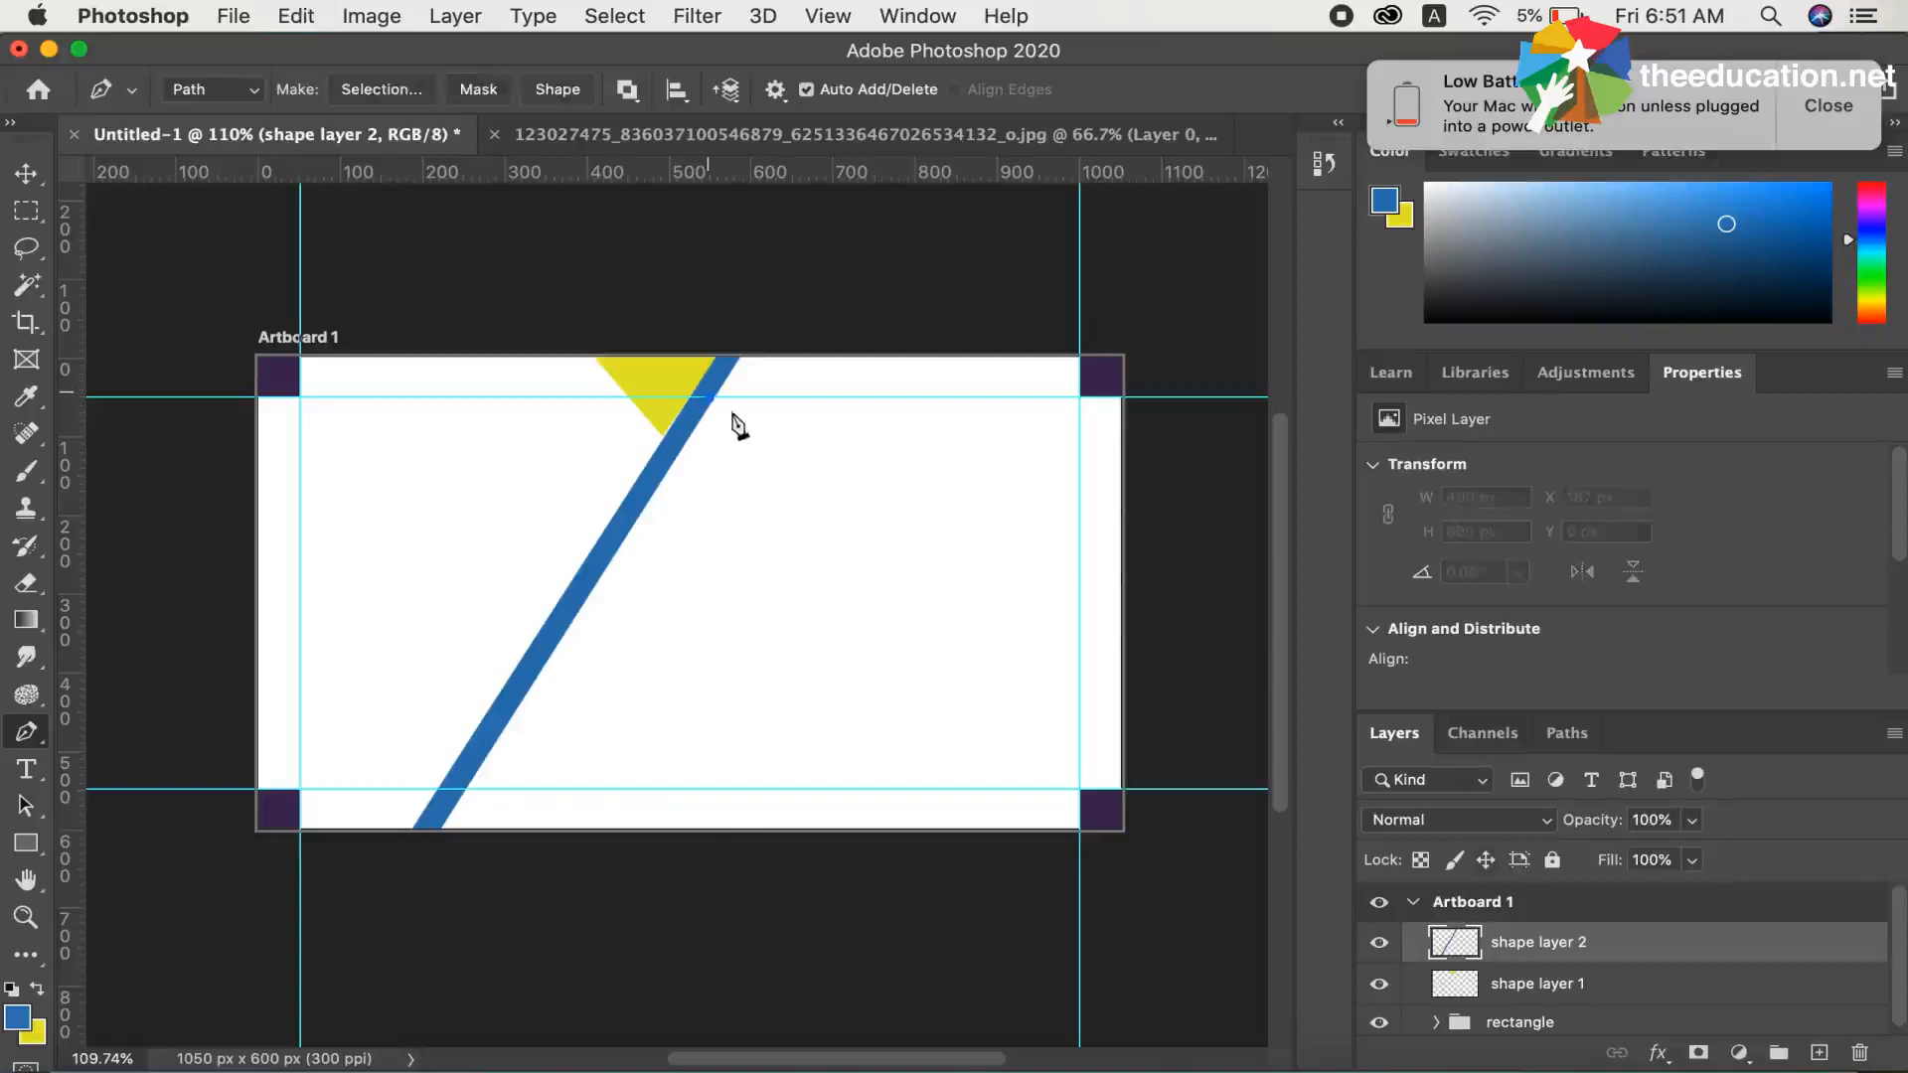
click(746, 435)
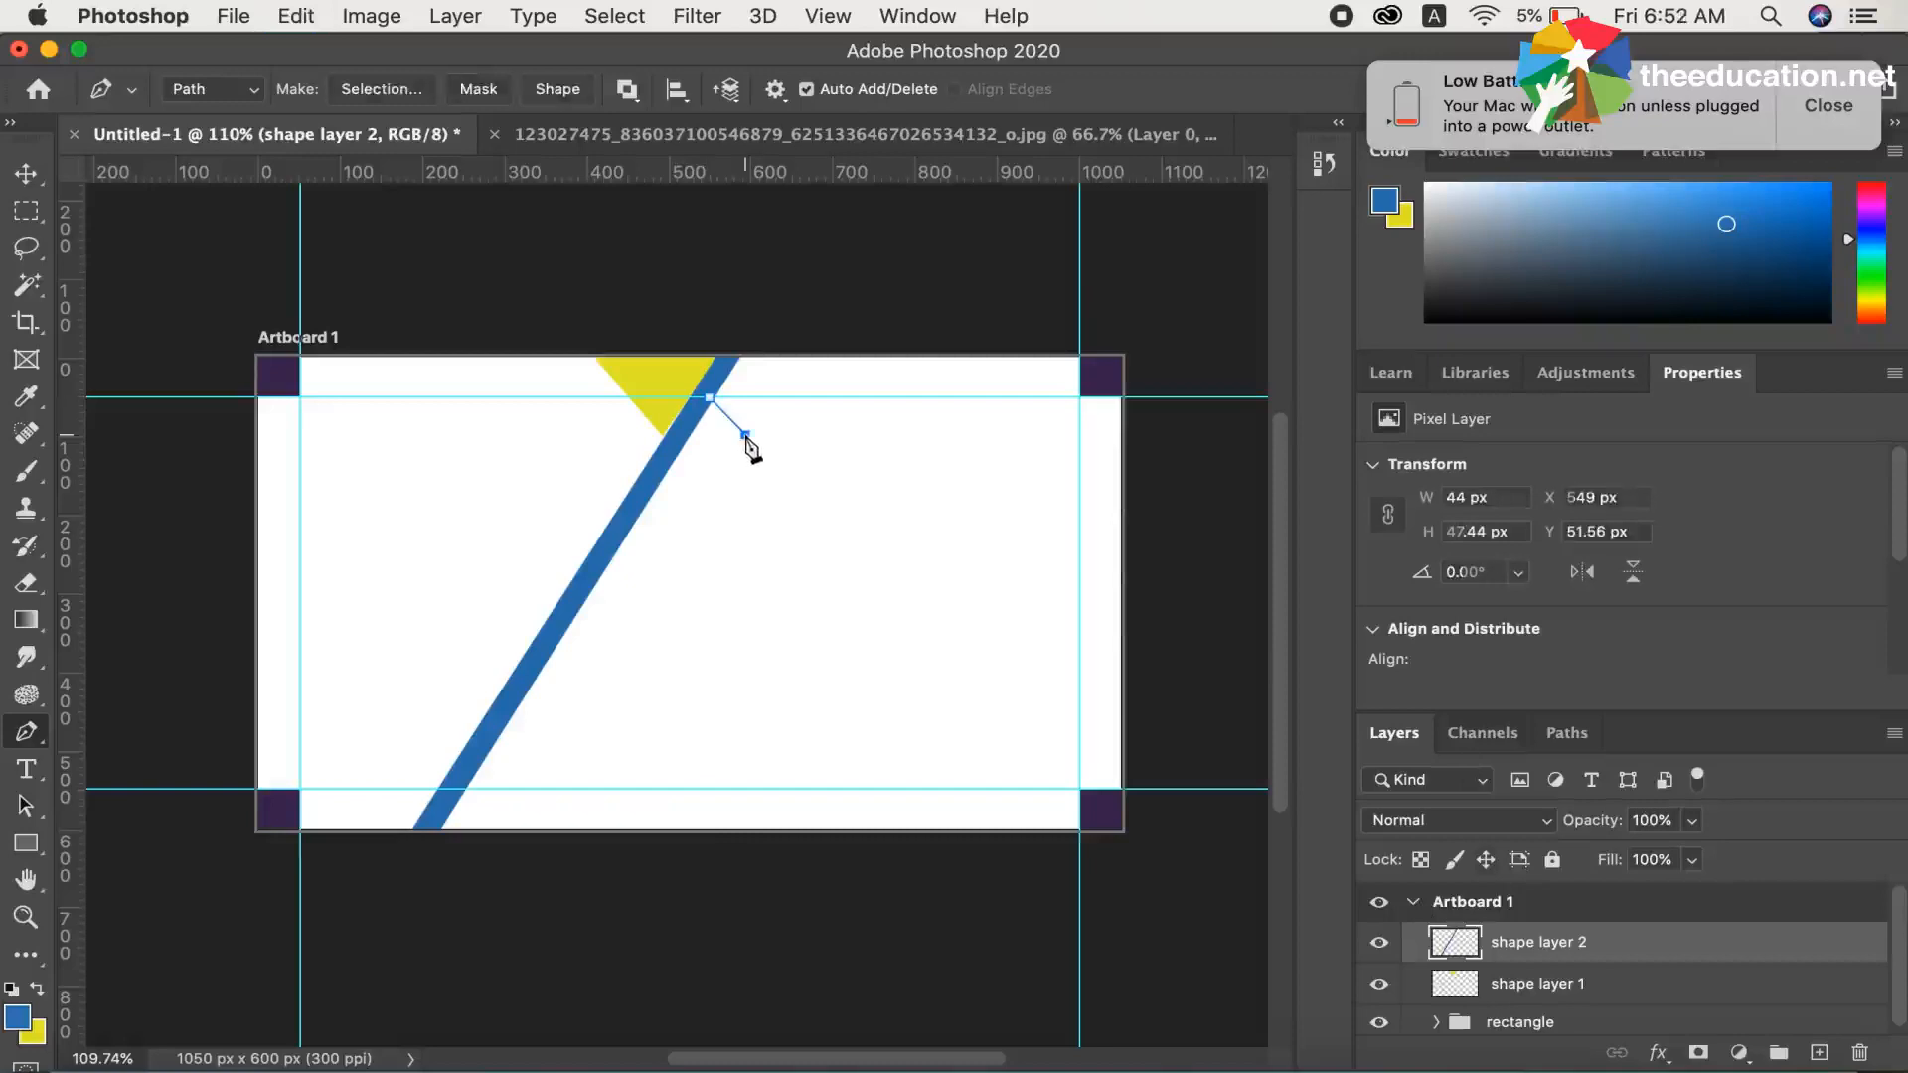
click(477, 851)
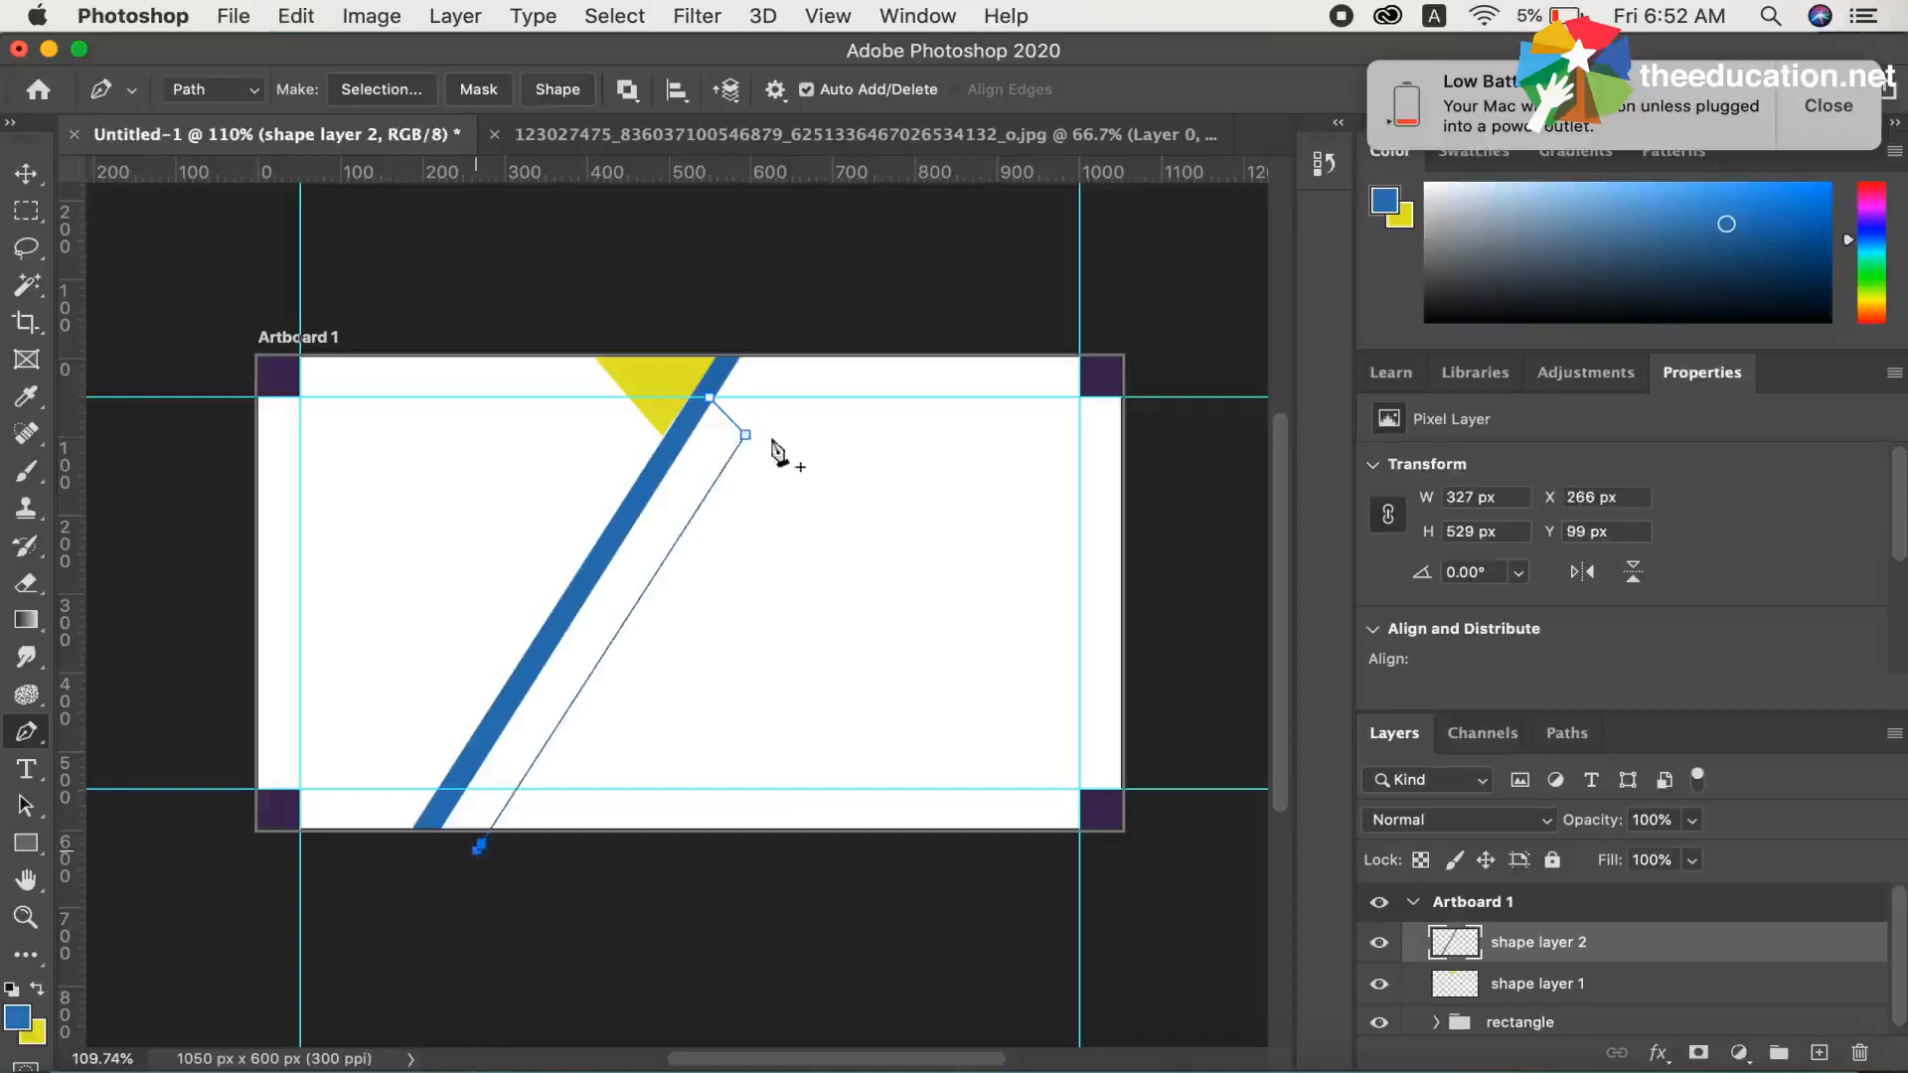
click(415, 847)
click(713, 400)
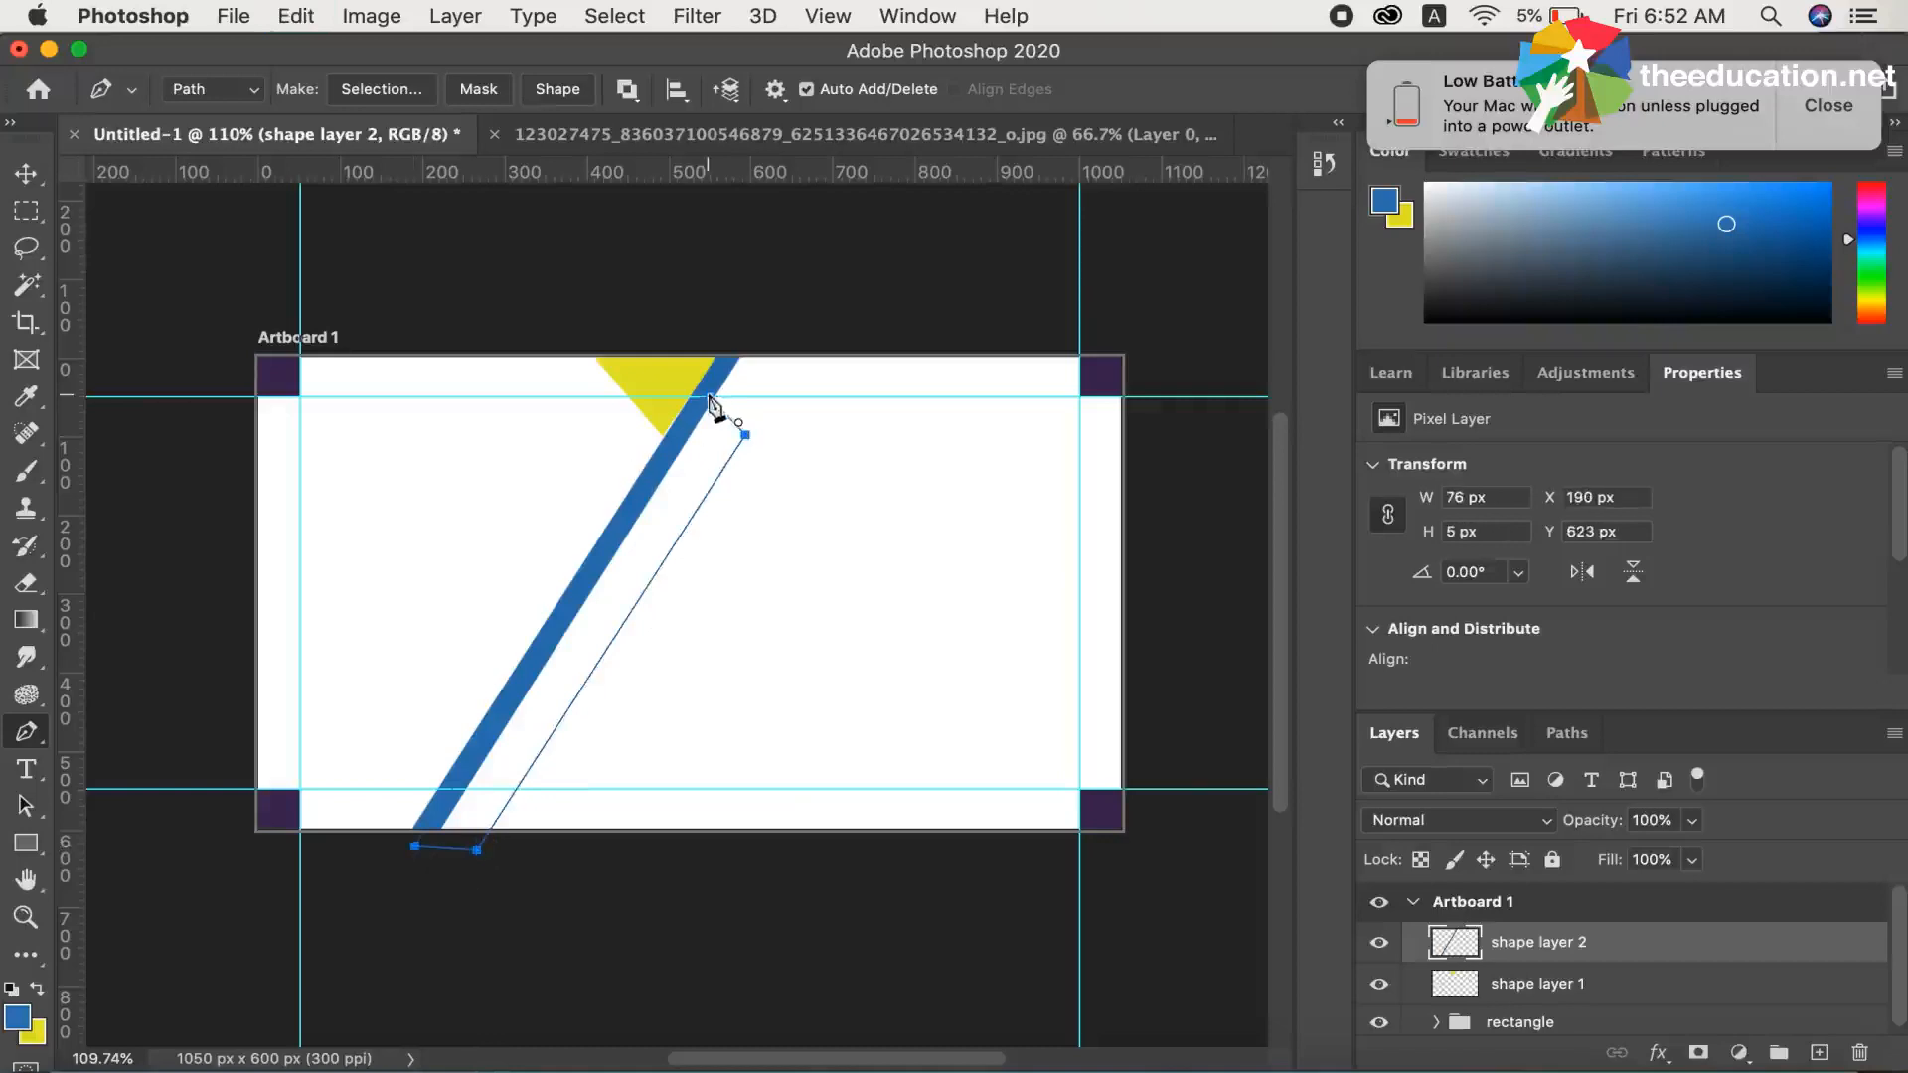
Turn the band path into a selection with 0 px feather and add a new layer directly beneath shape layer 2
right_click(676, 524)
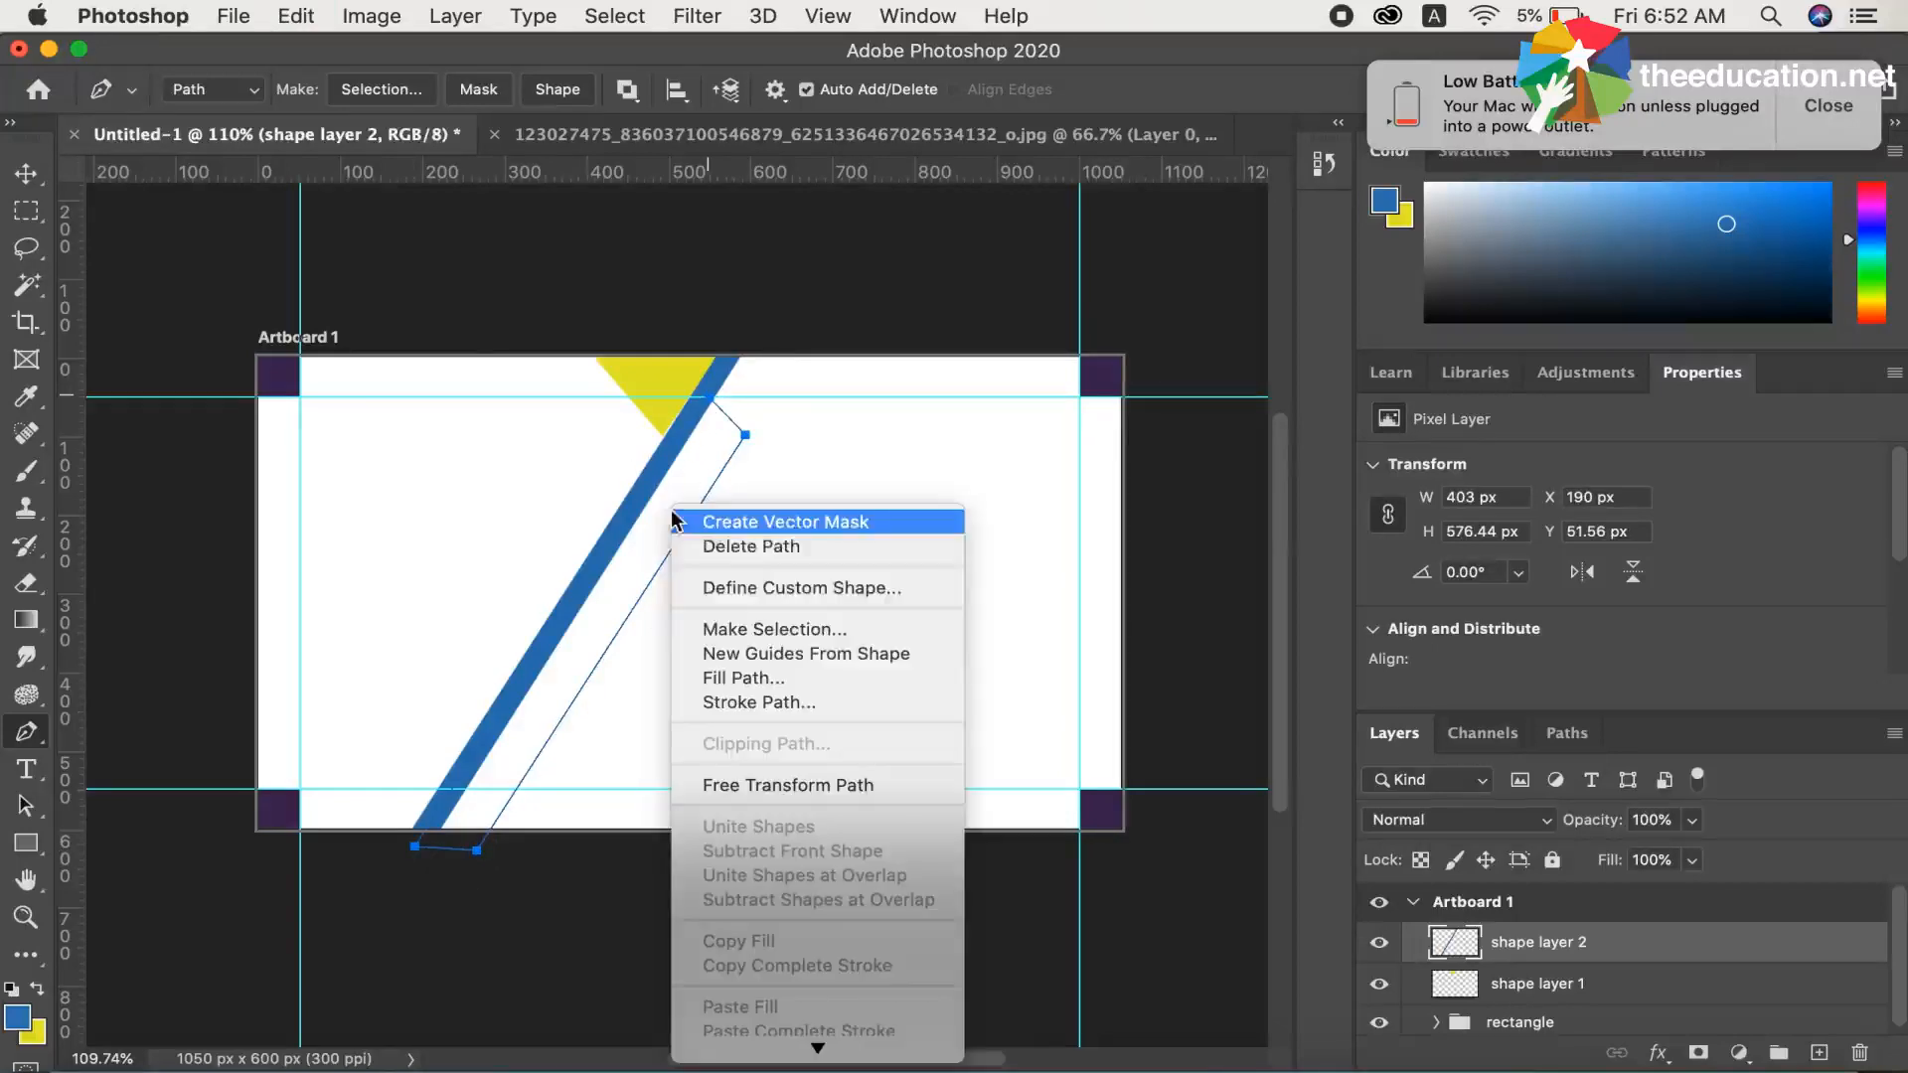
click(743, 622)
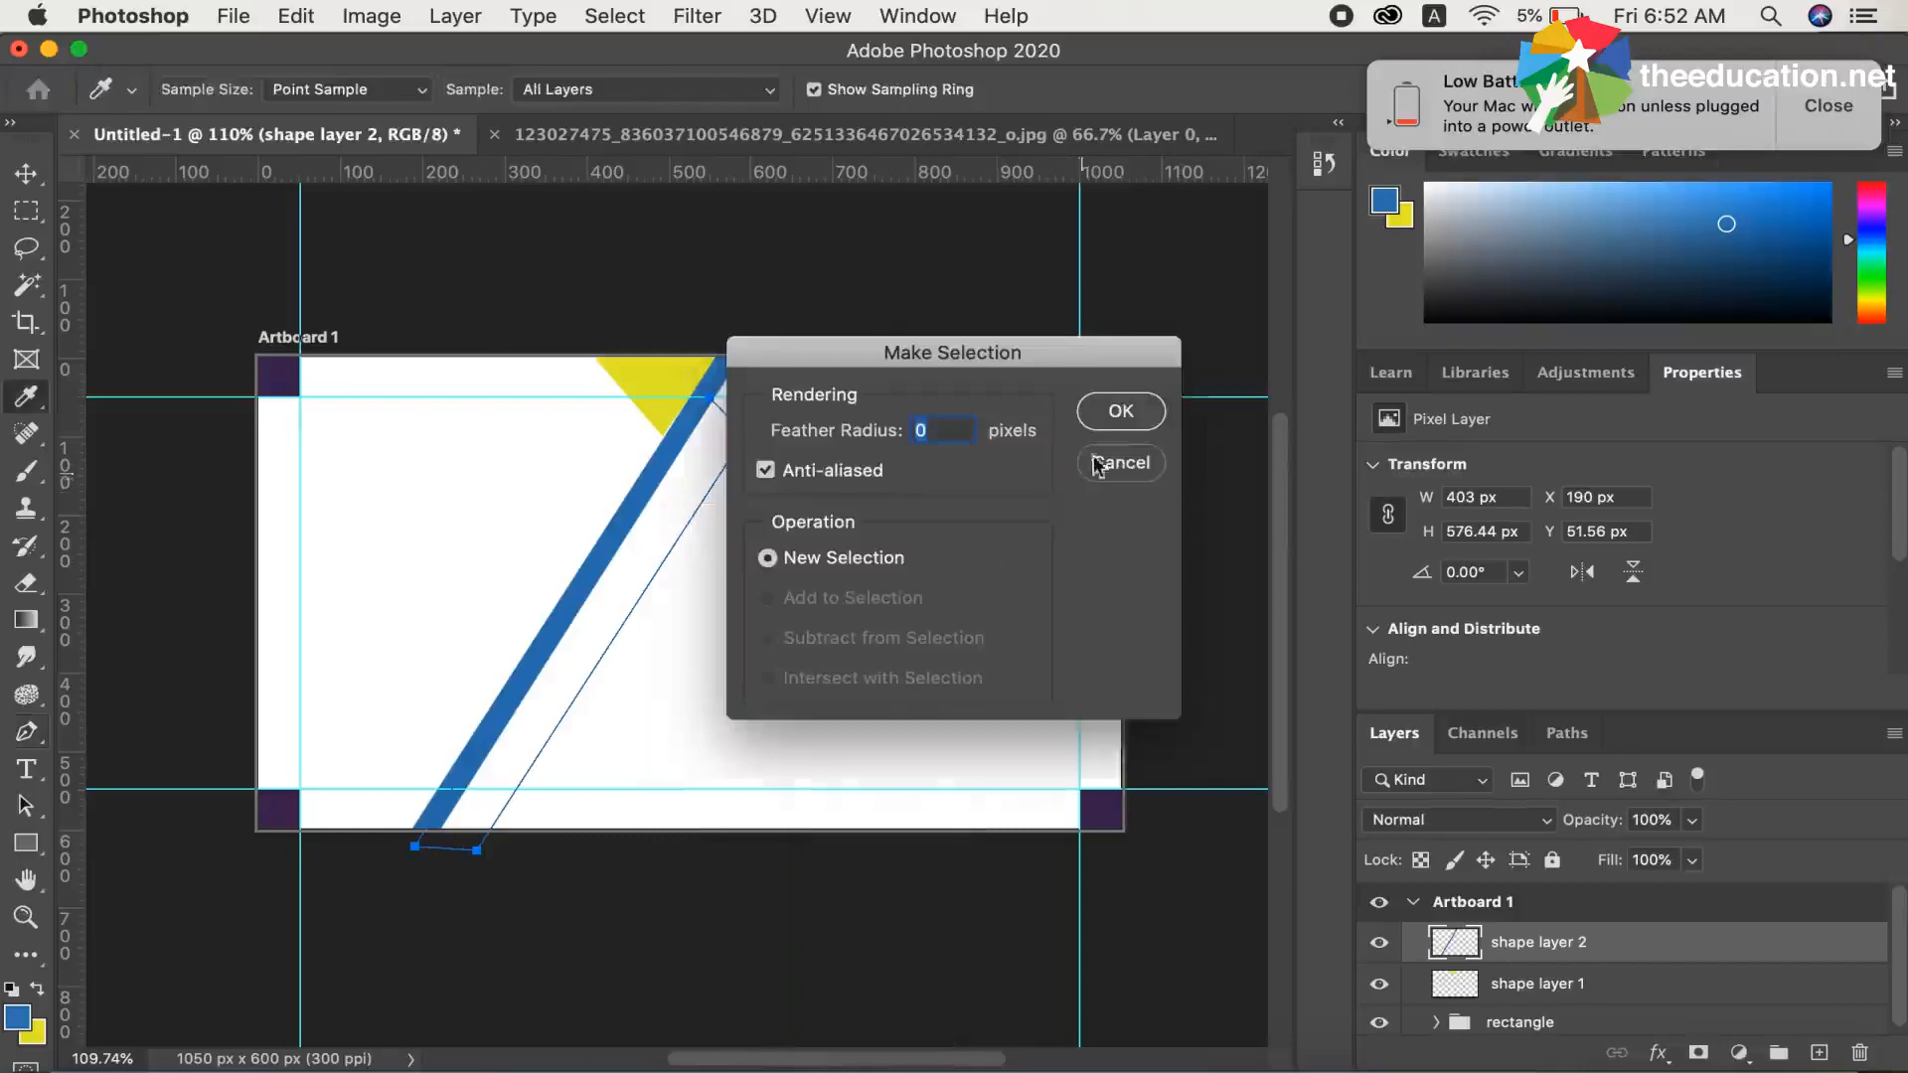
click(1120, 409)
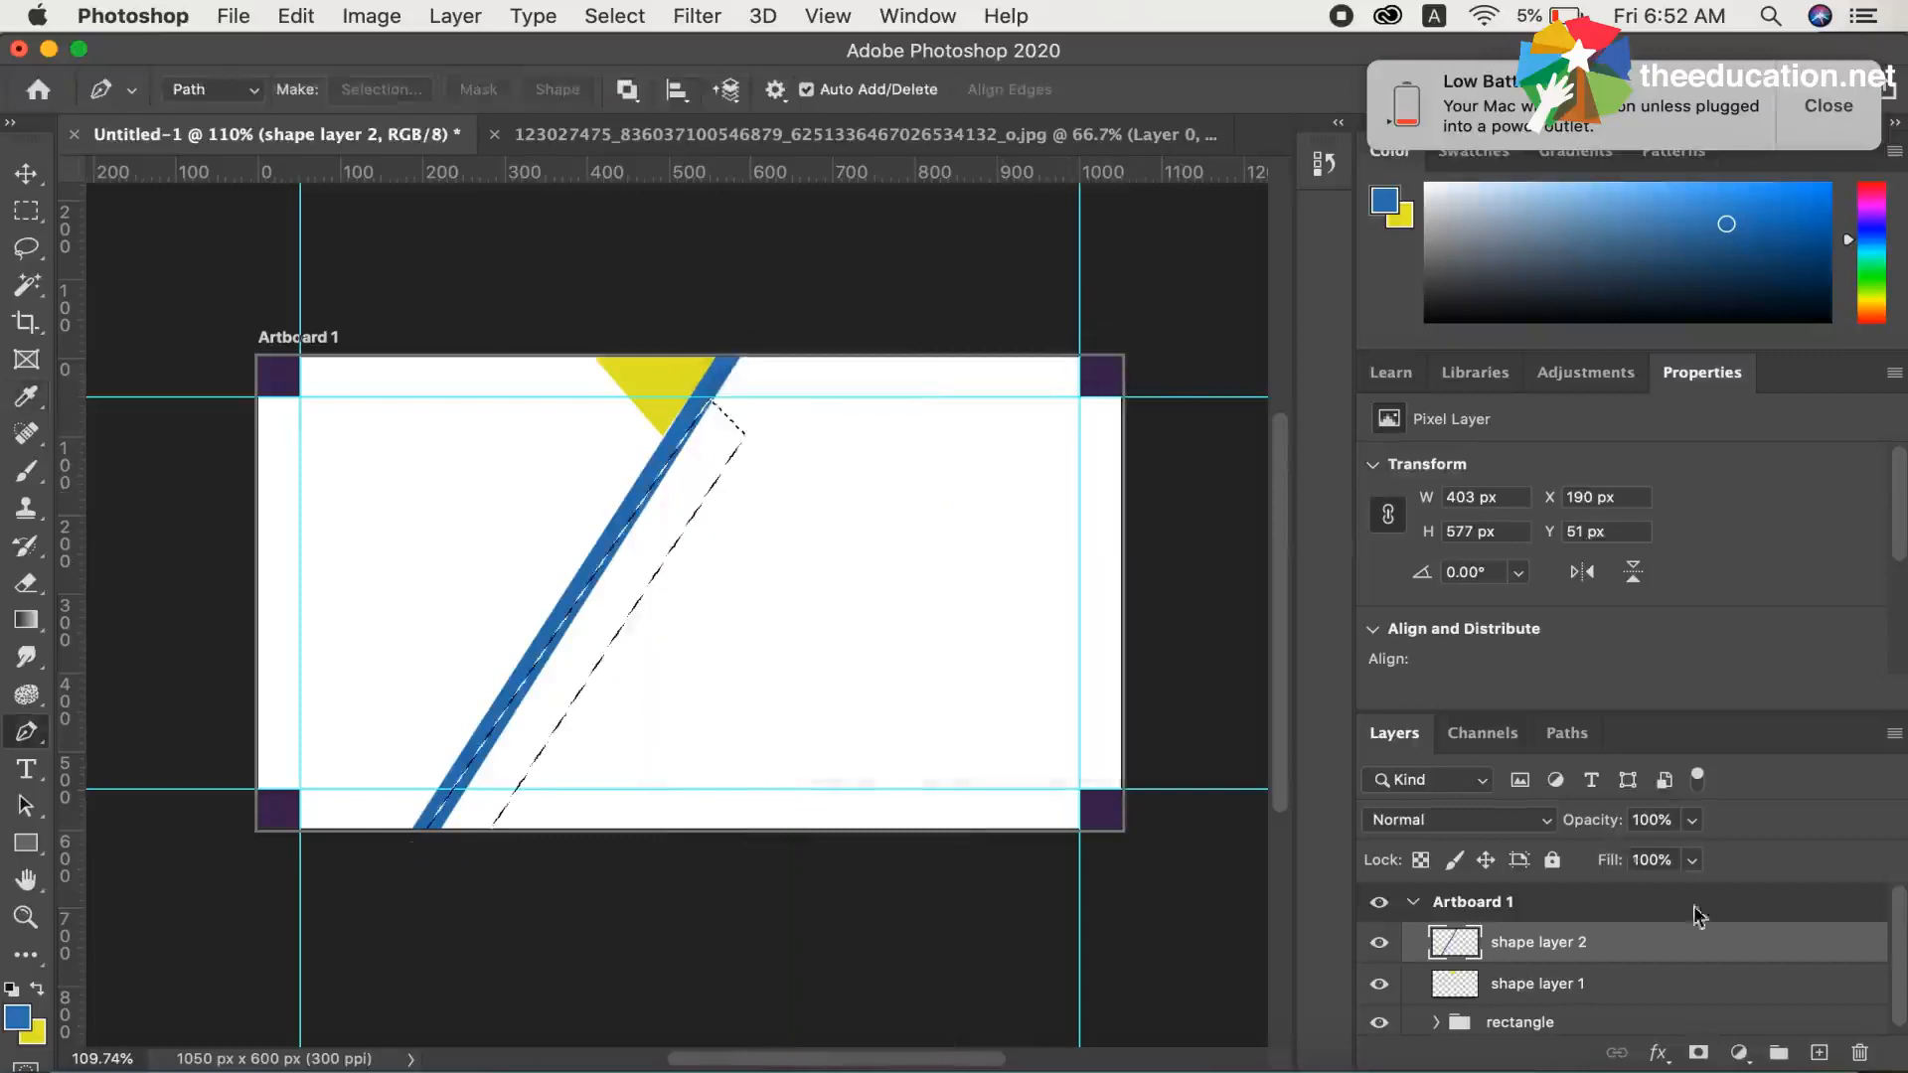
click(1819, 1051)
drag(1503, 982, 1491, 927)
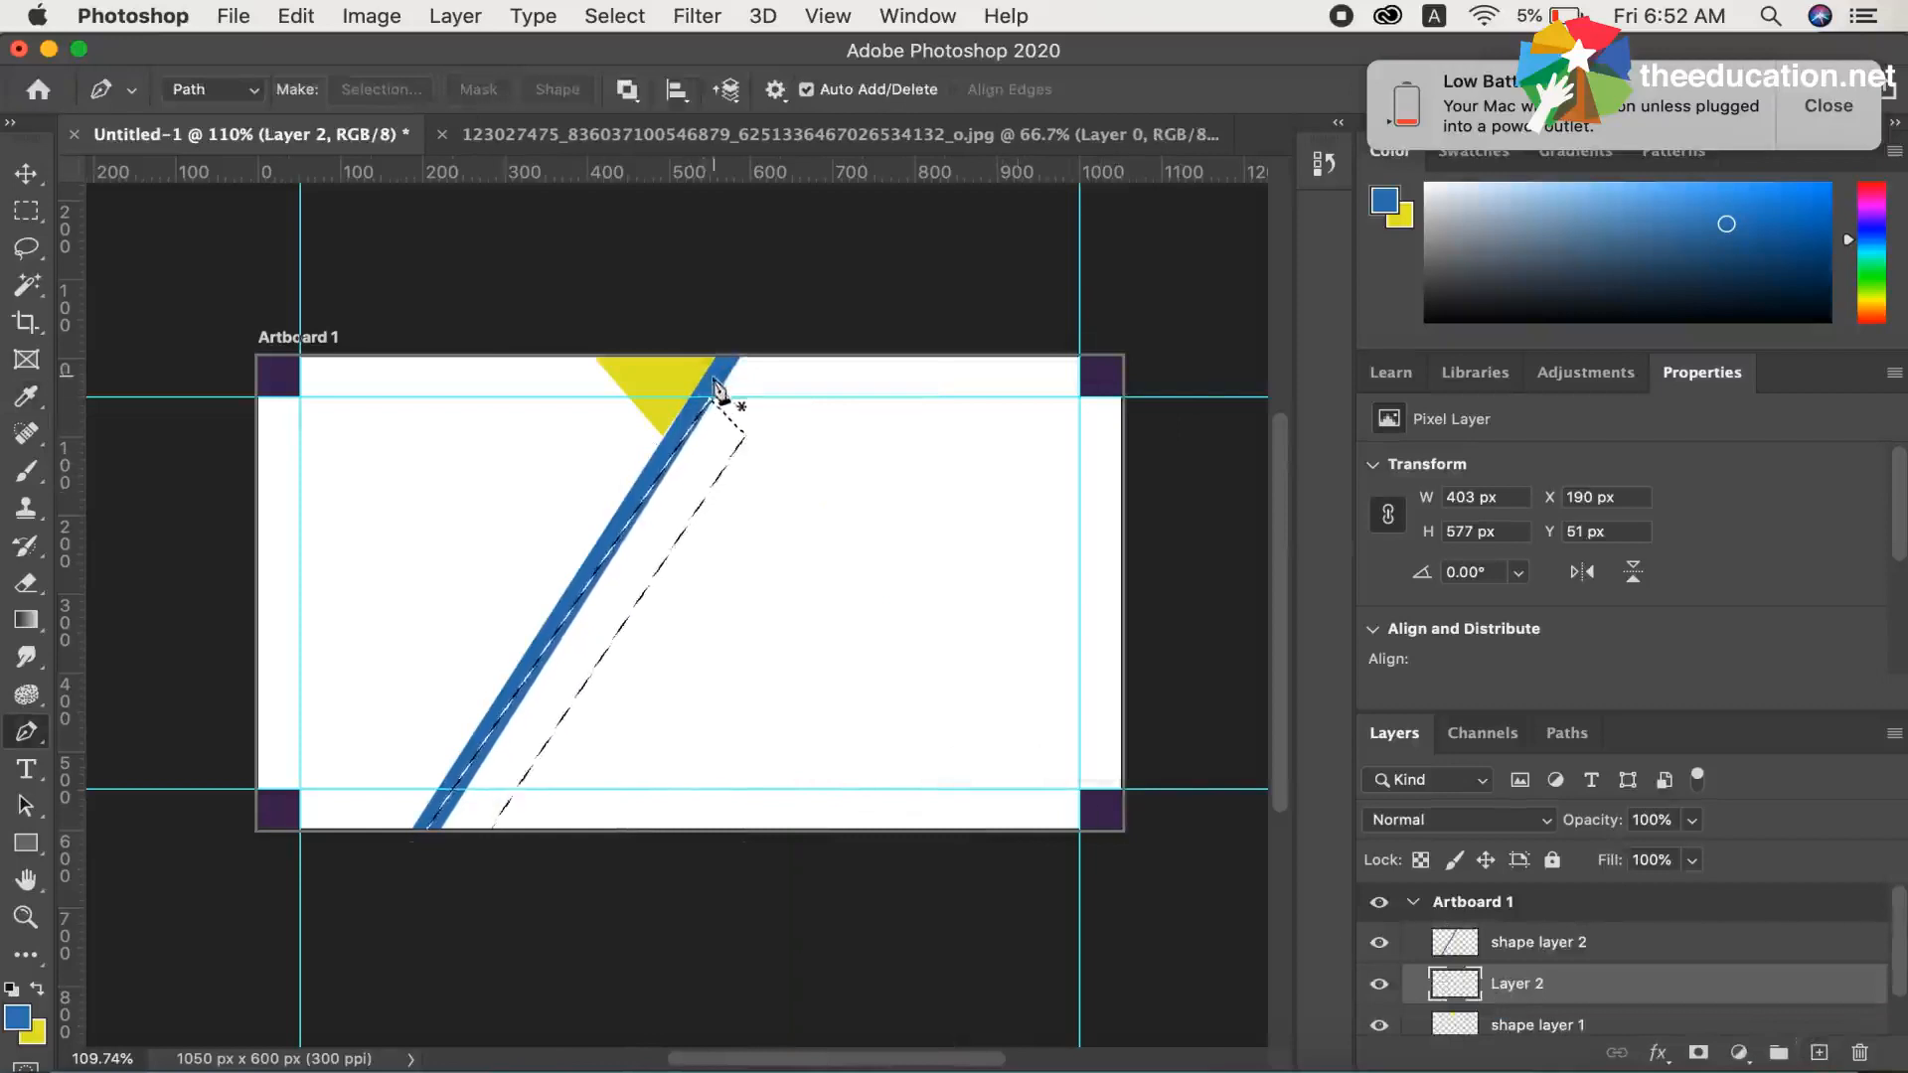
Rename the new layer as "shape layer 3", fill the band selection with the yellow background colour, and deselect
double_click(1524, 984)
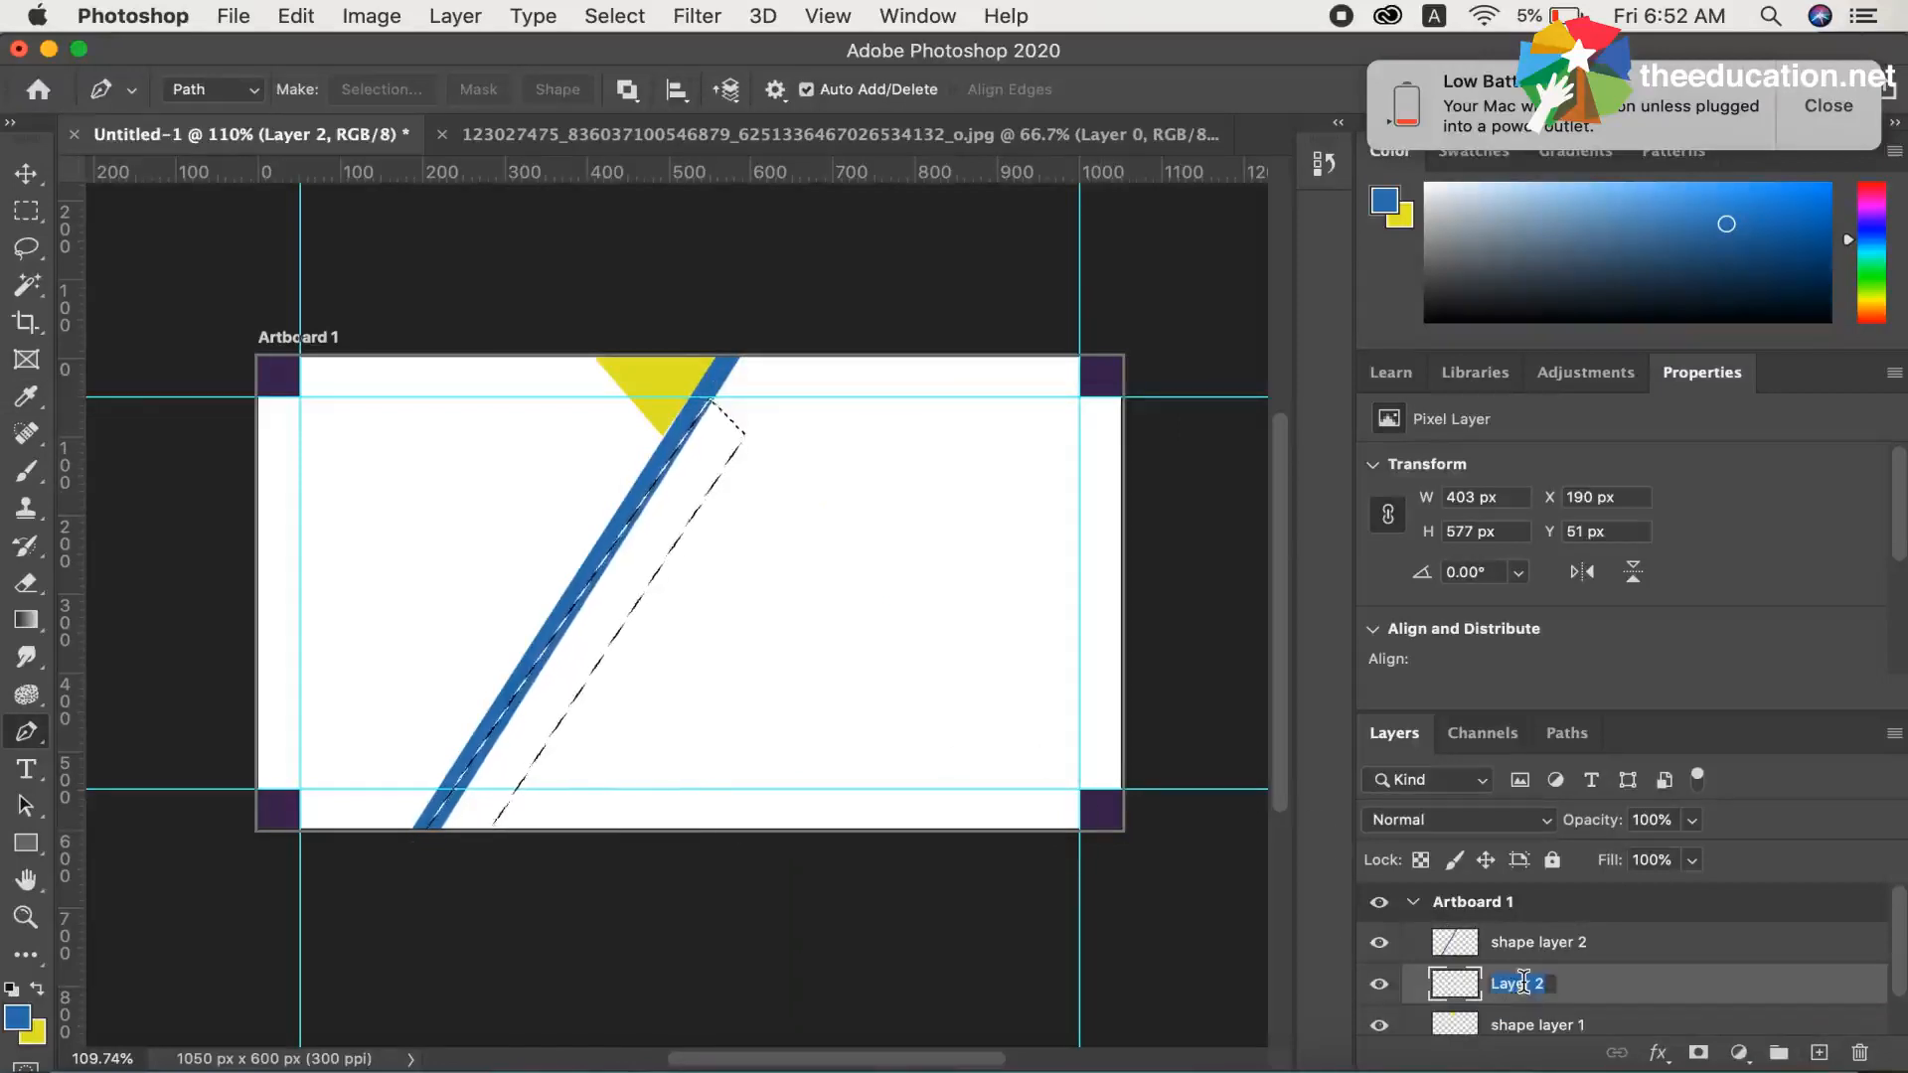
text(shape l)
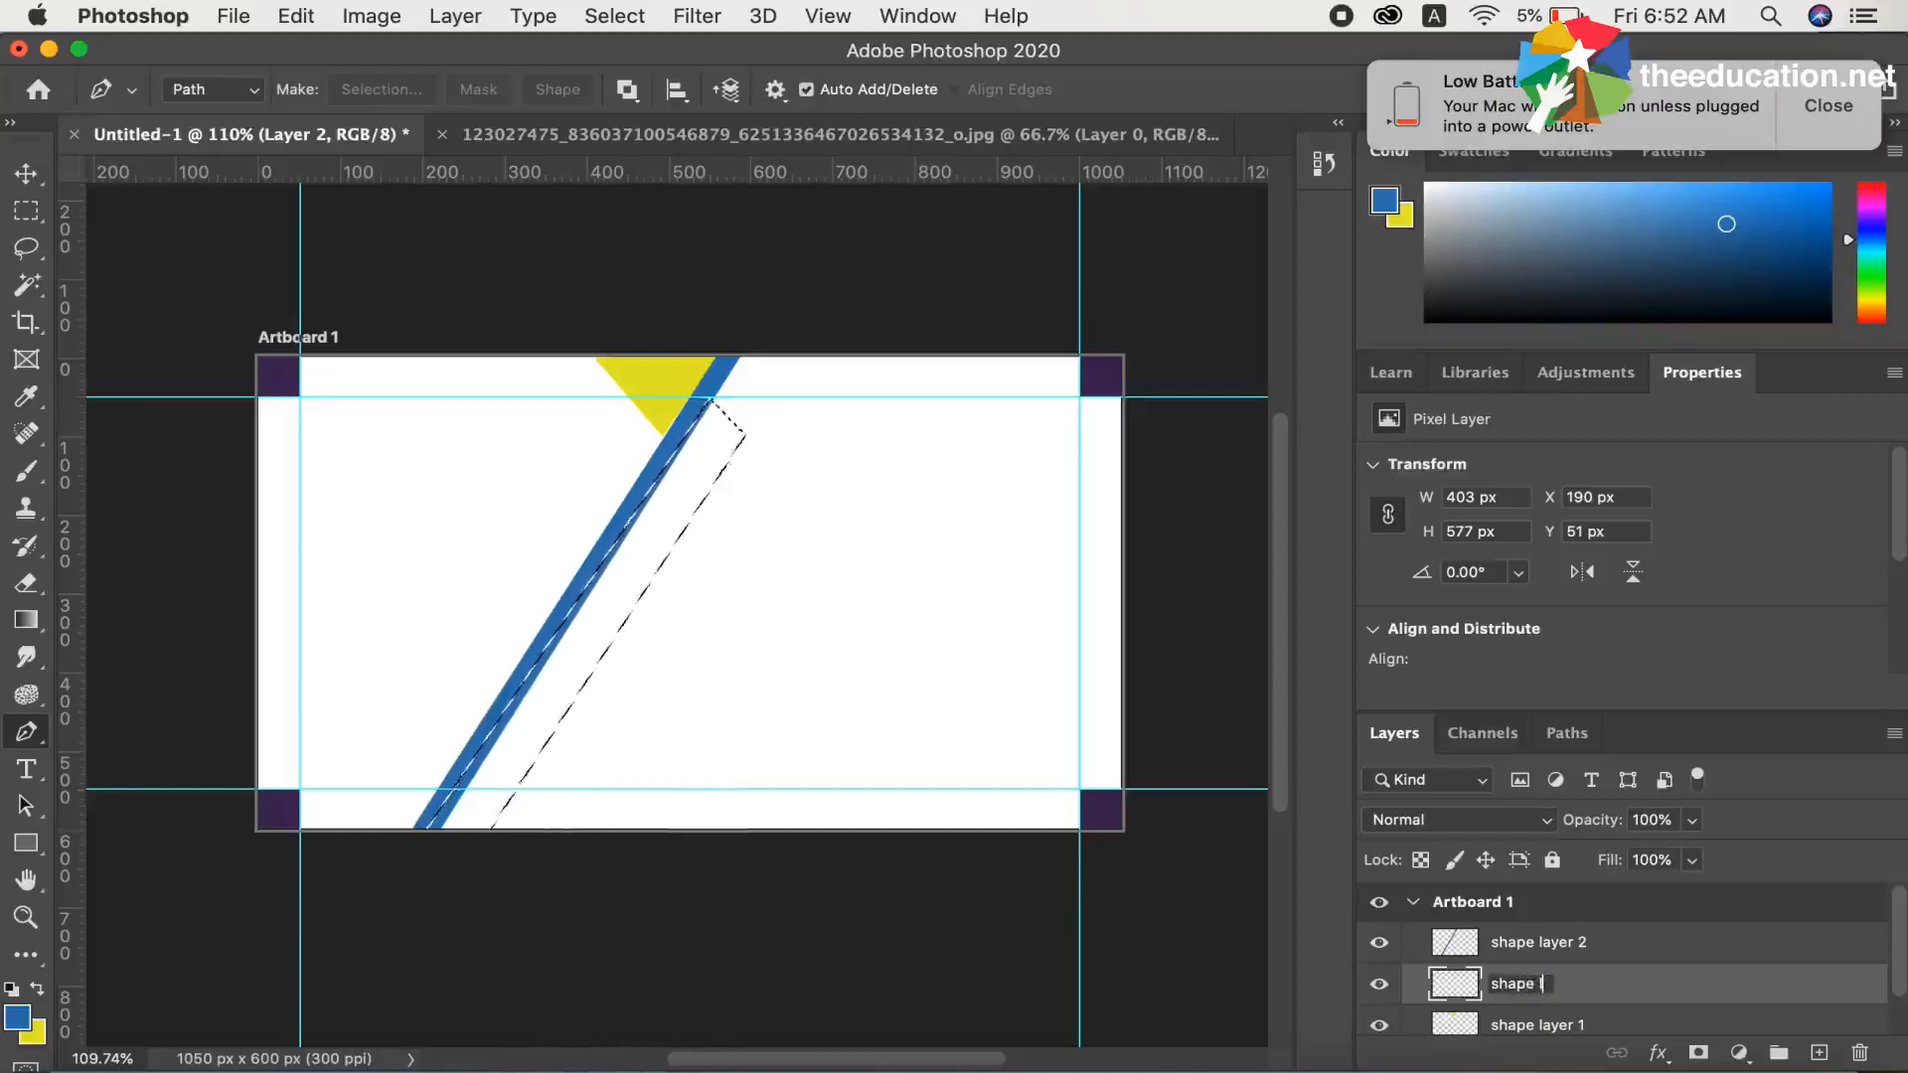
key(Return)
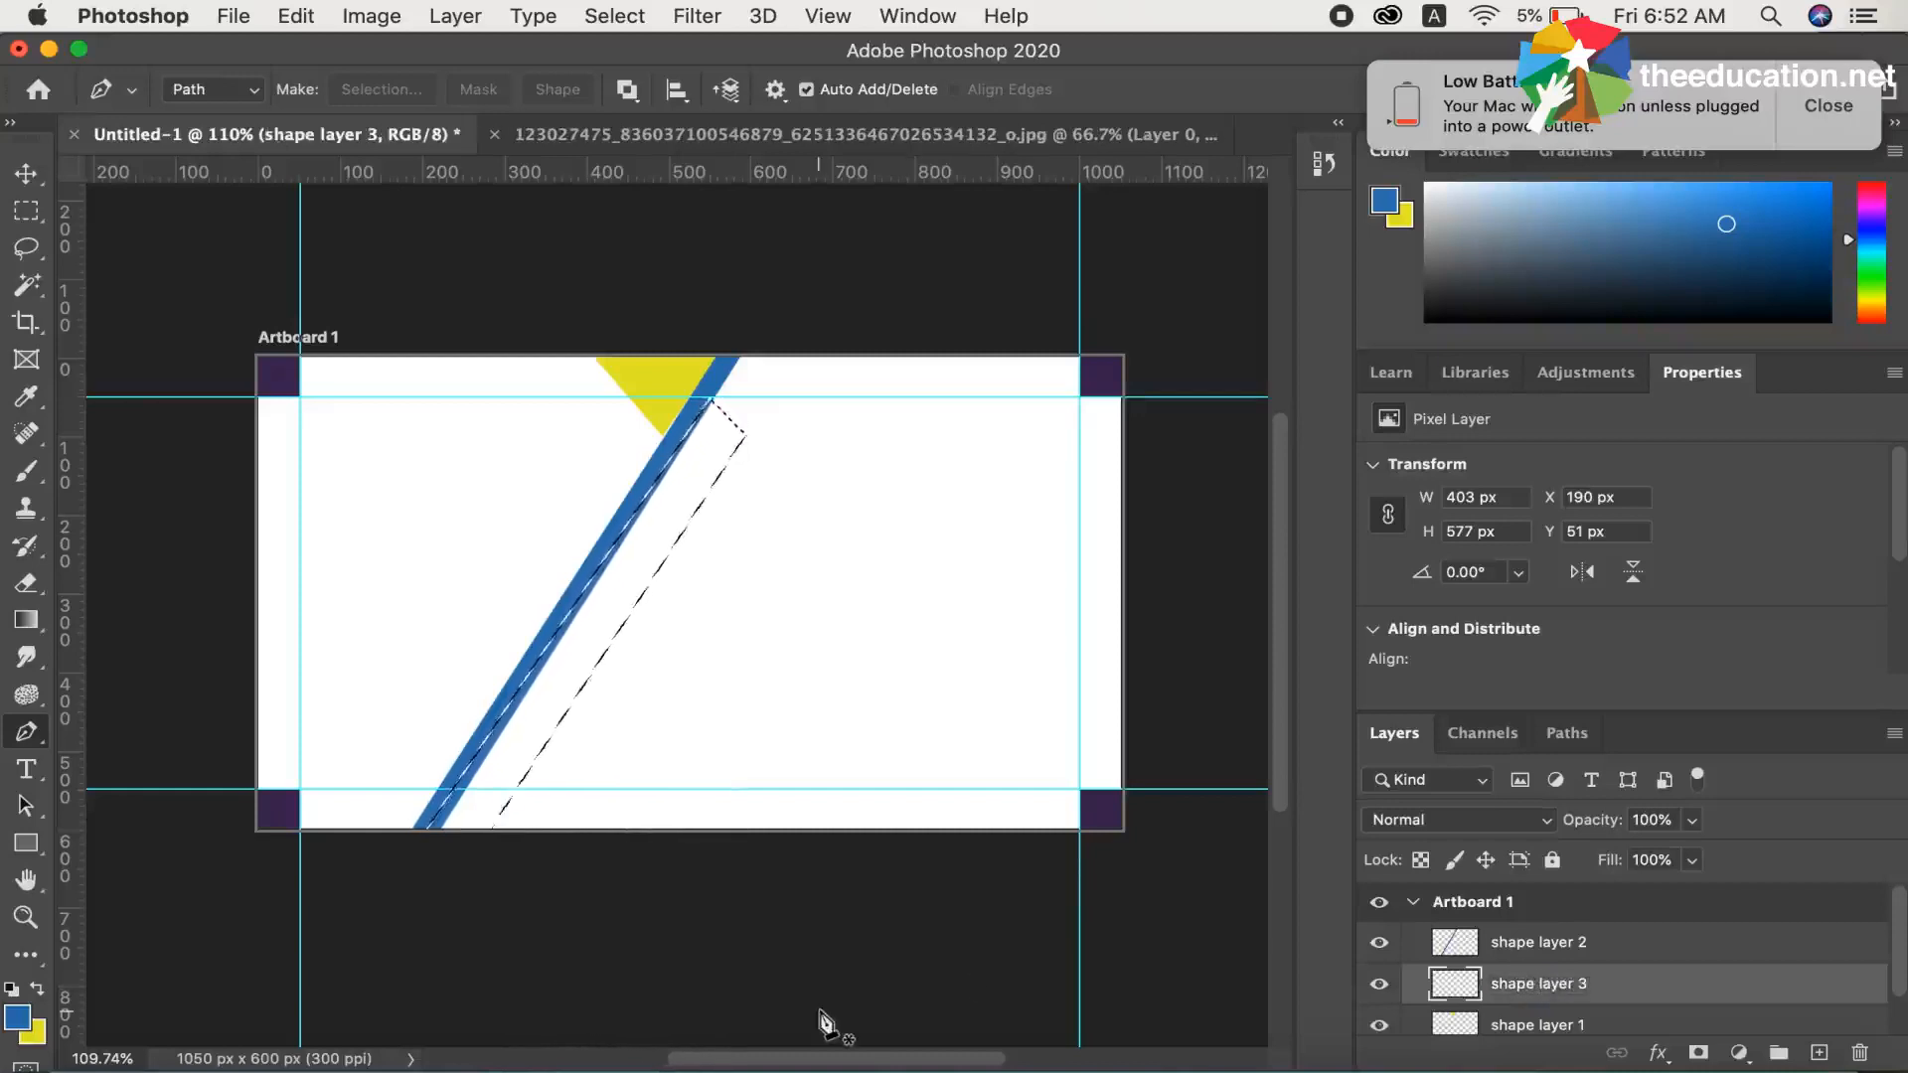
key(Delete)
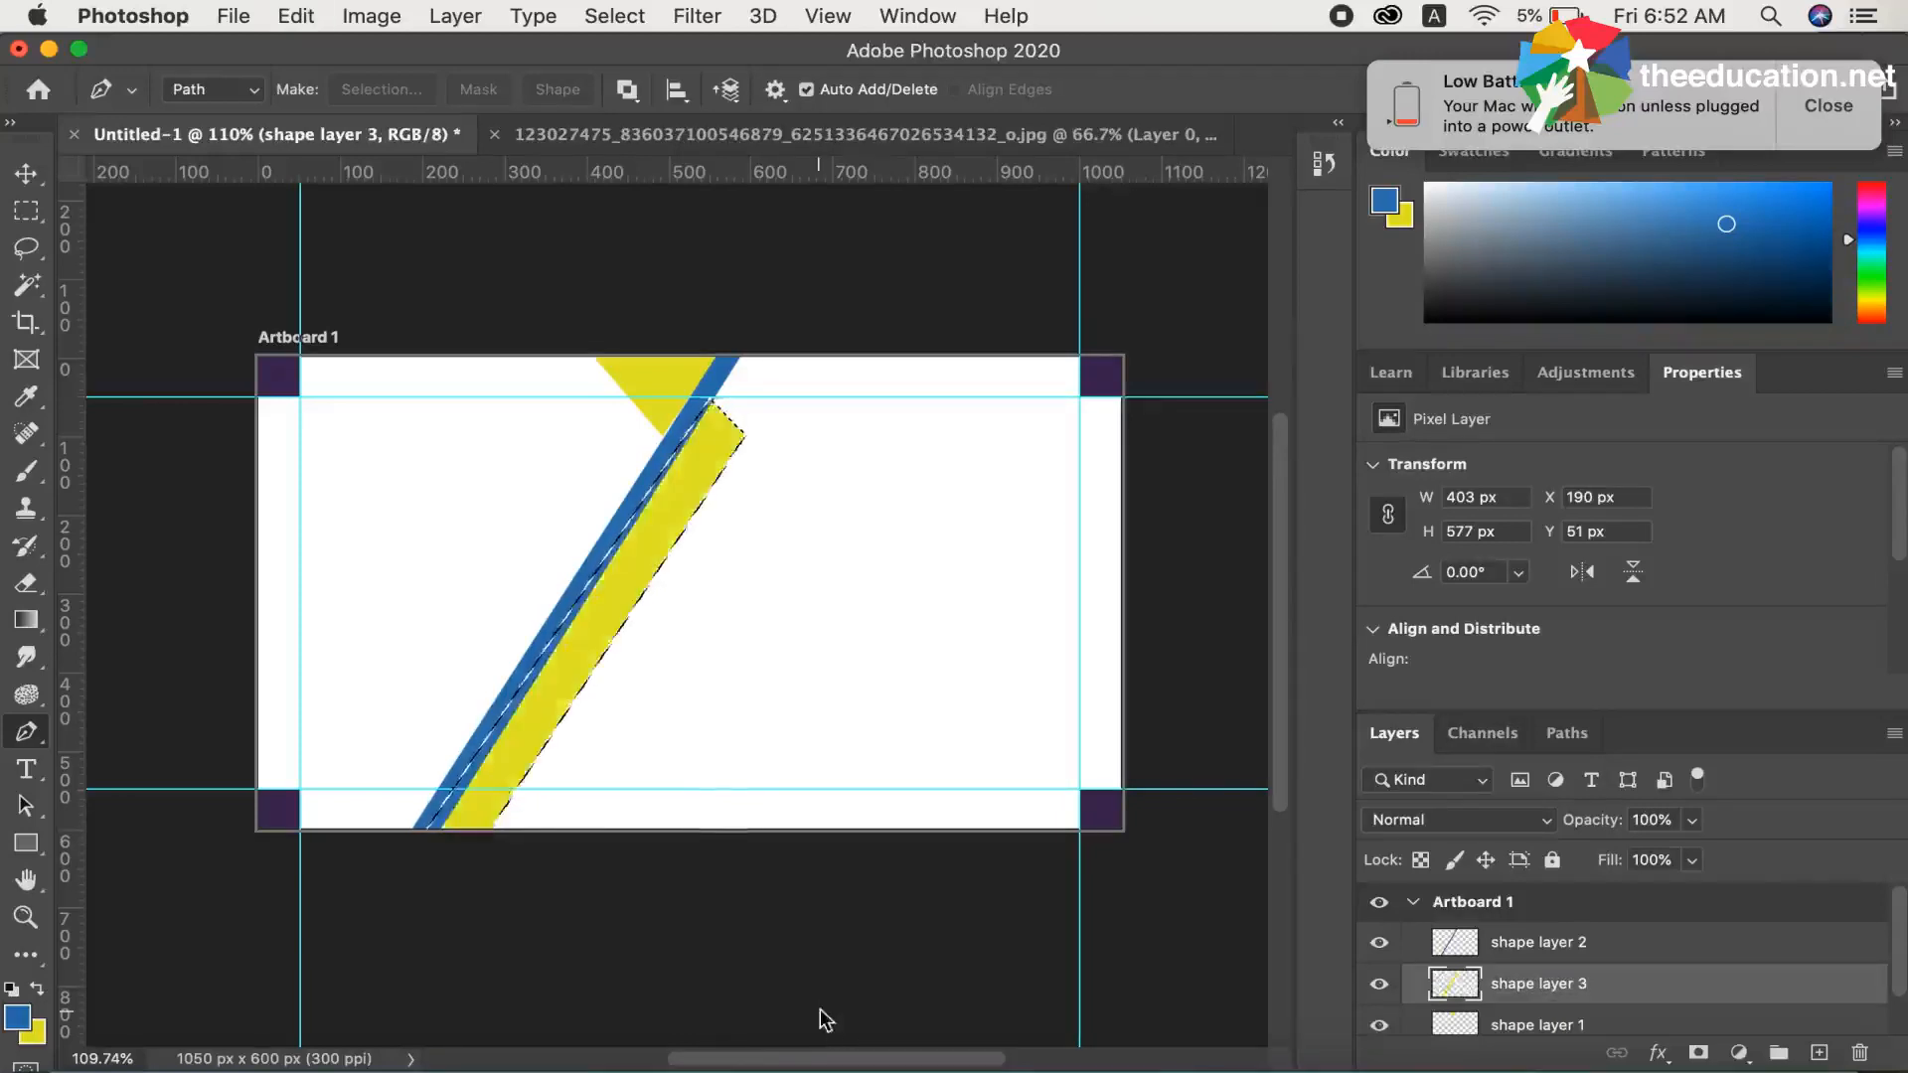
key(super+d)
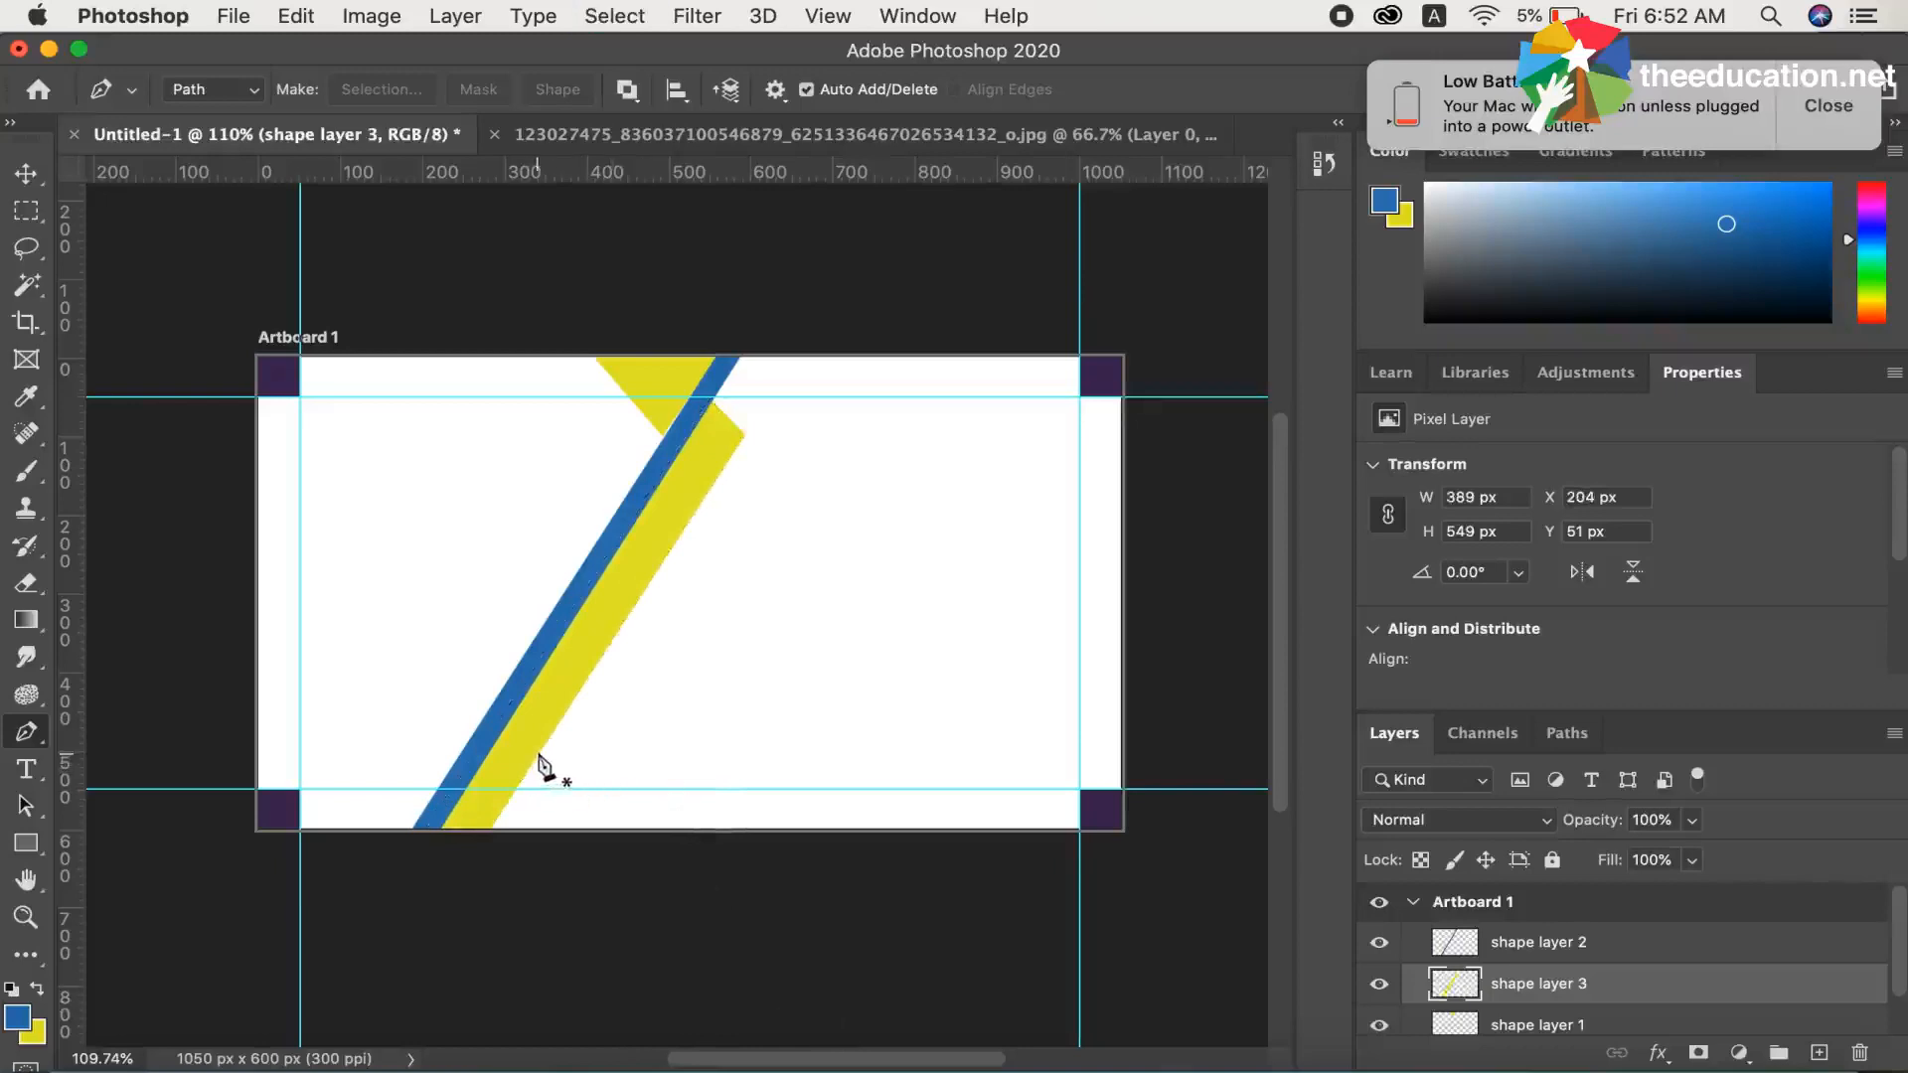
Draw a closed triangle path about 139 px wide and 114 px high at the lower end of the yellow band, crossing the artboard's lower edge
click(581, 838)
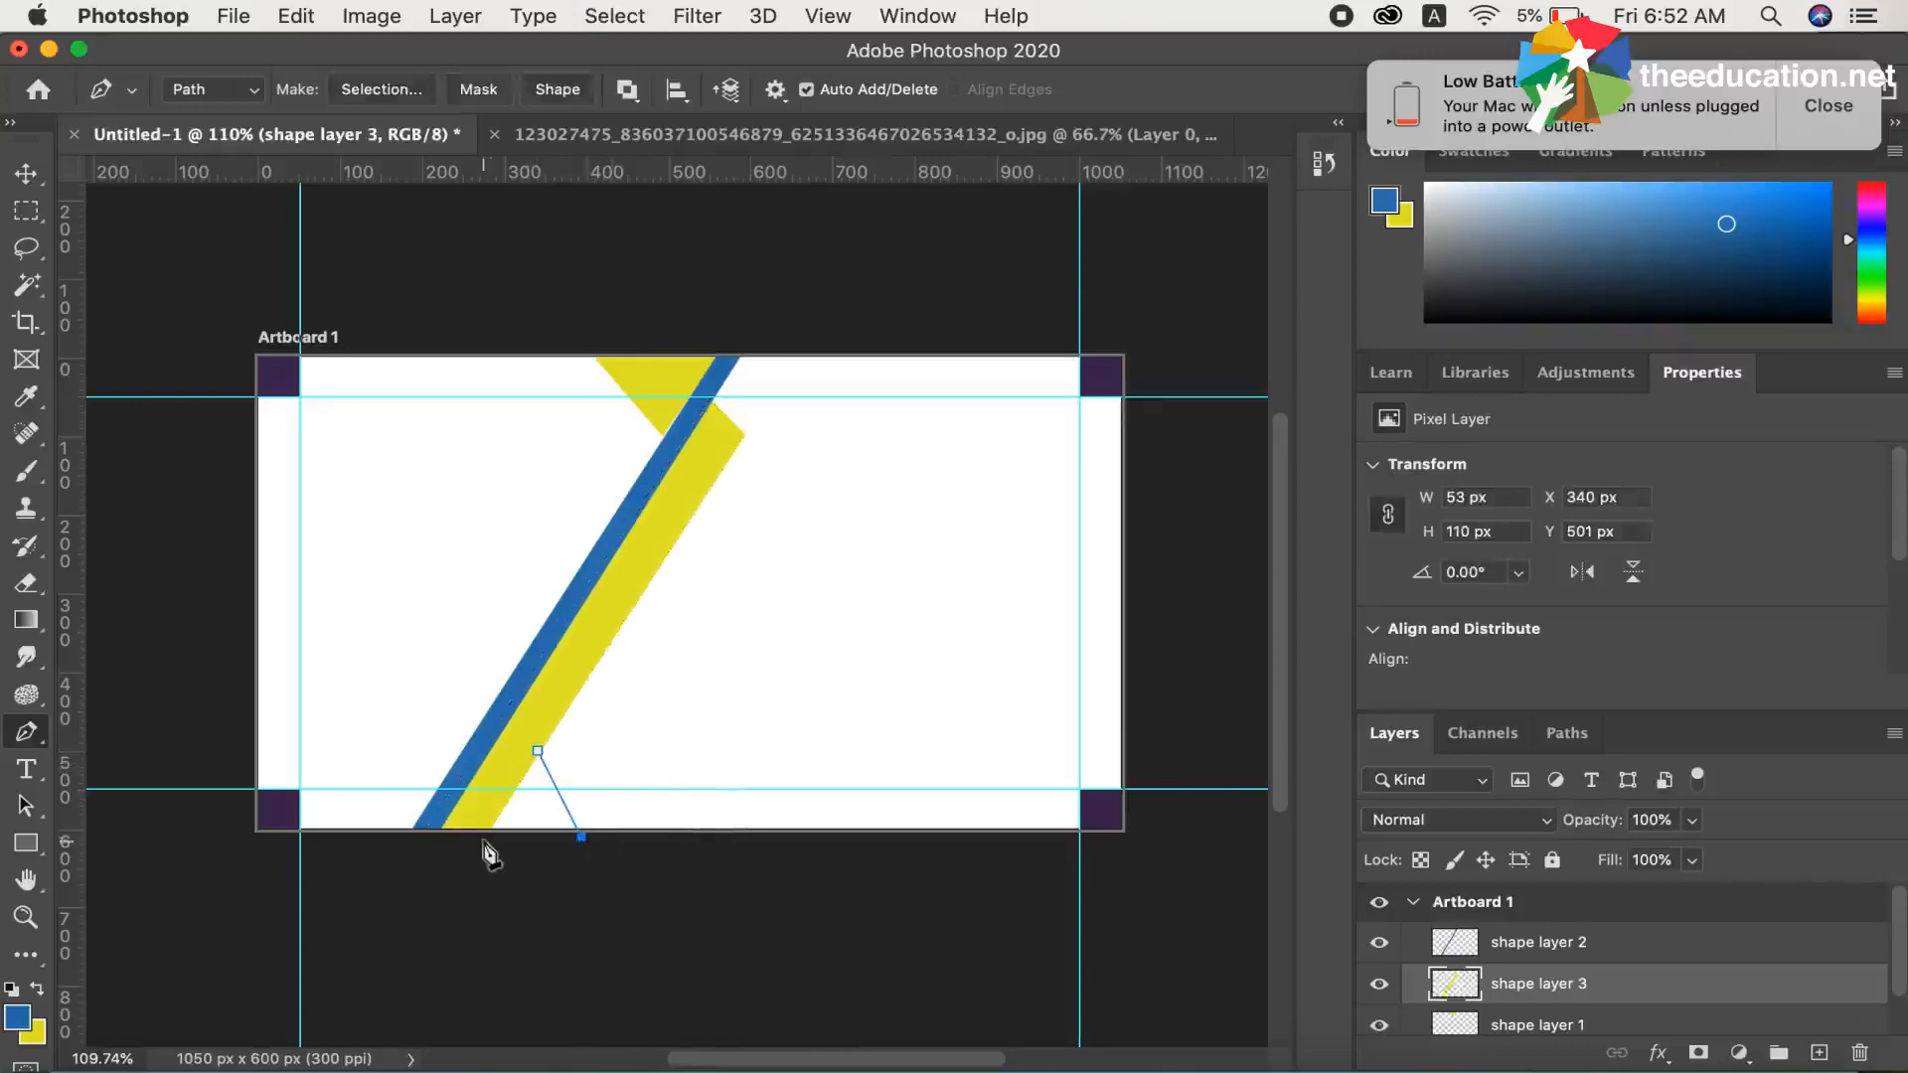
click(468, 839)
click(538, 752)
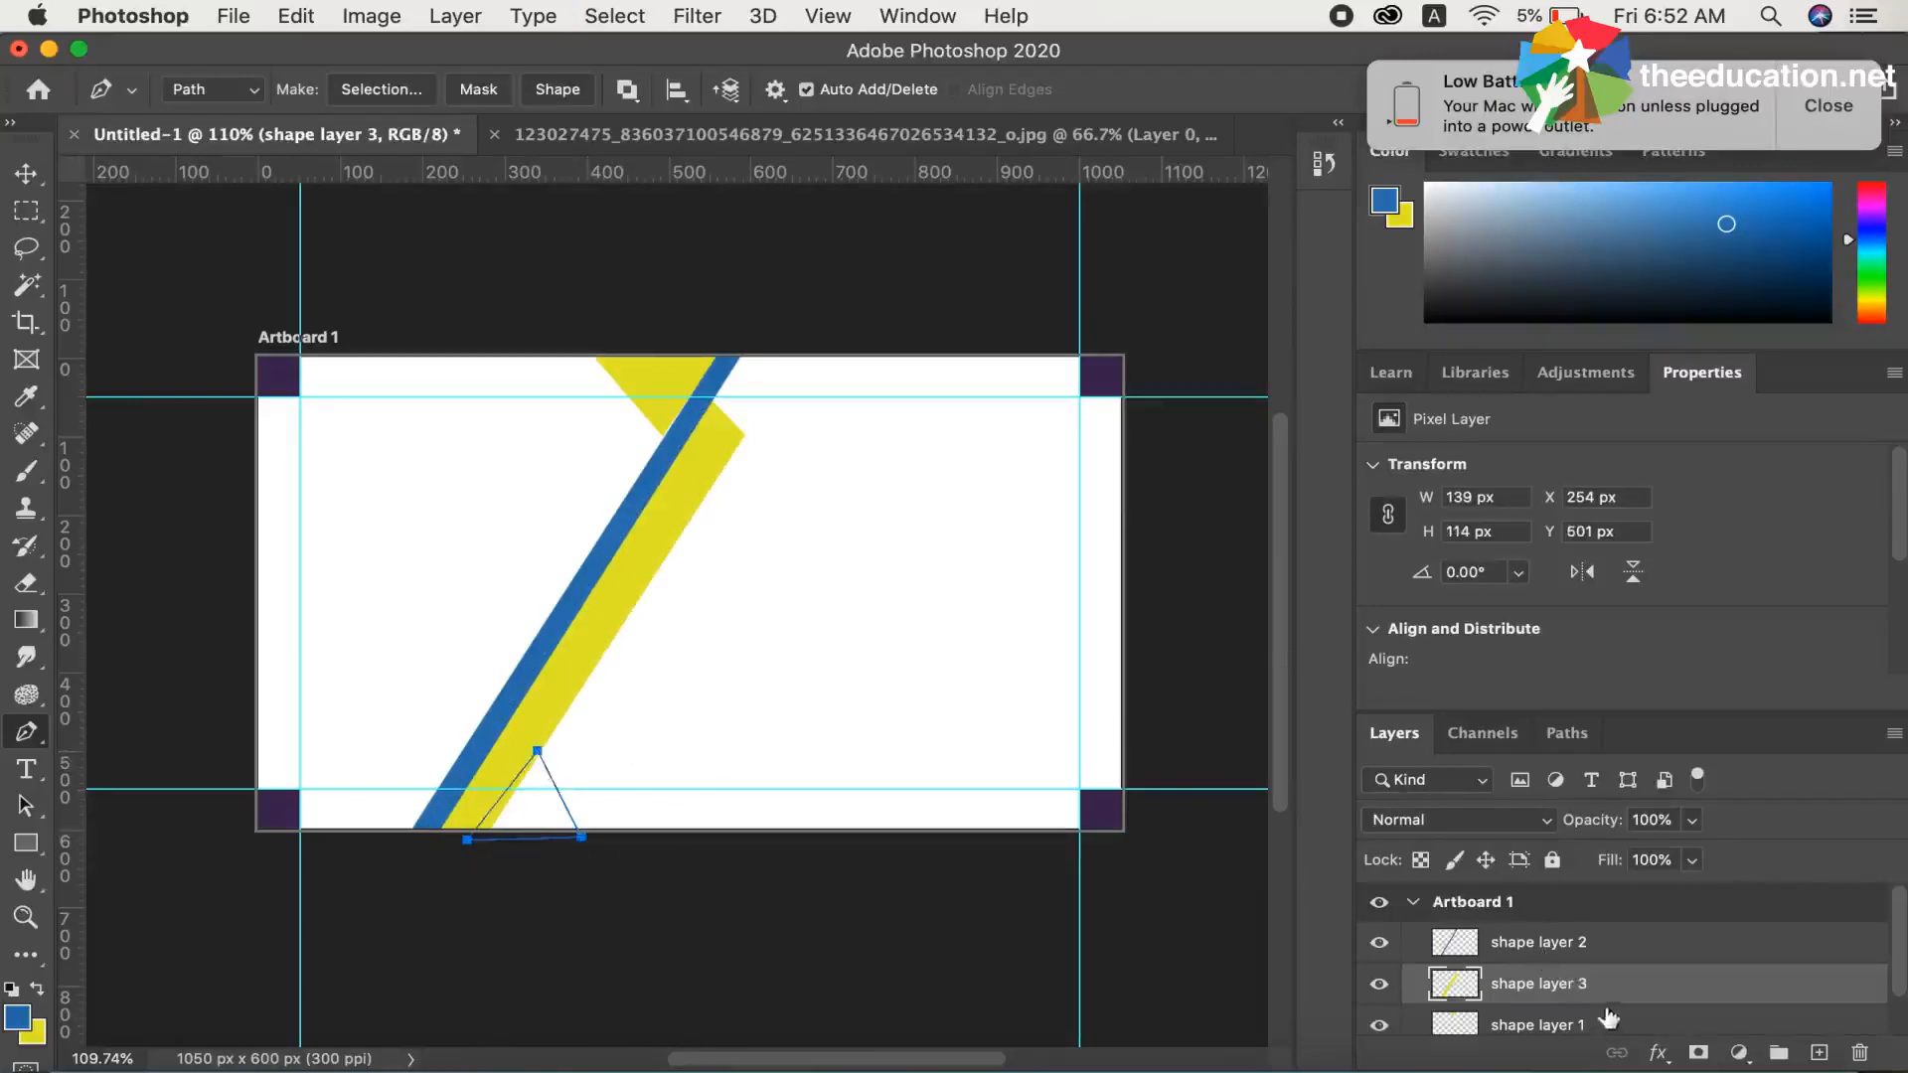
Add a new layer directly above the rectangle group and name it "shape layer 4"
scroll(1642, 1011, down, 2)
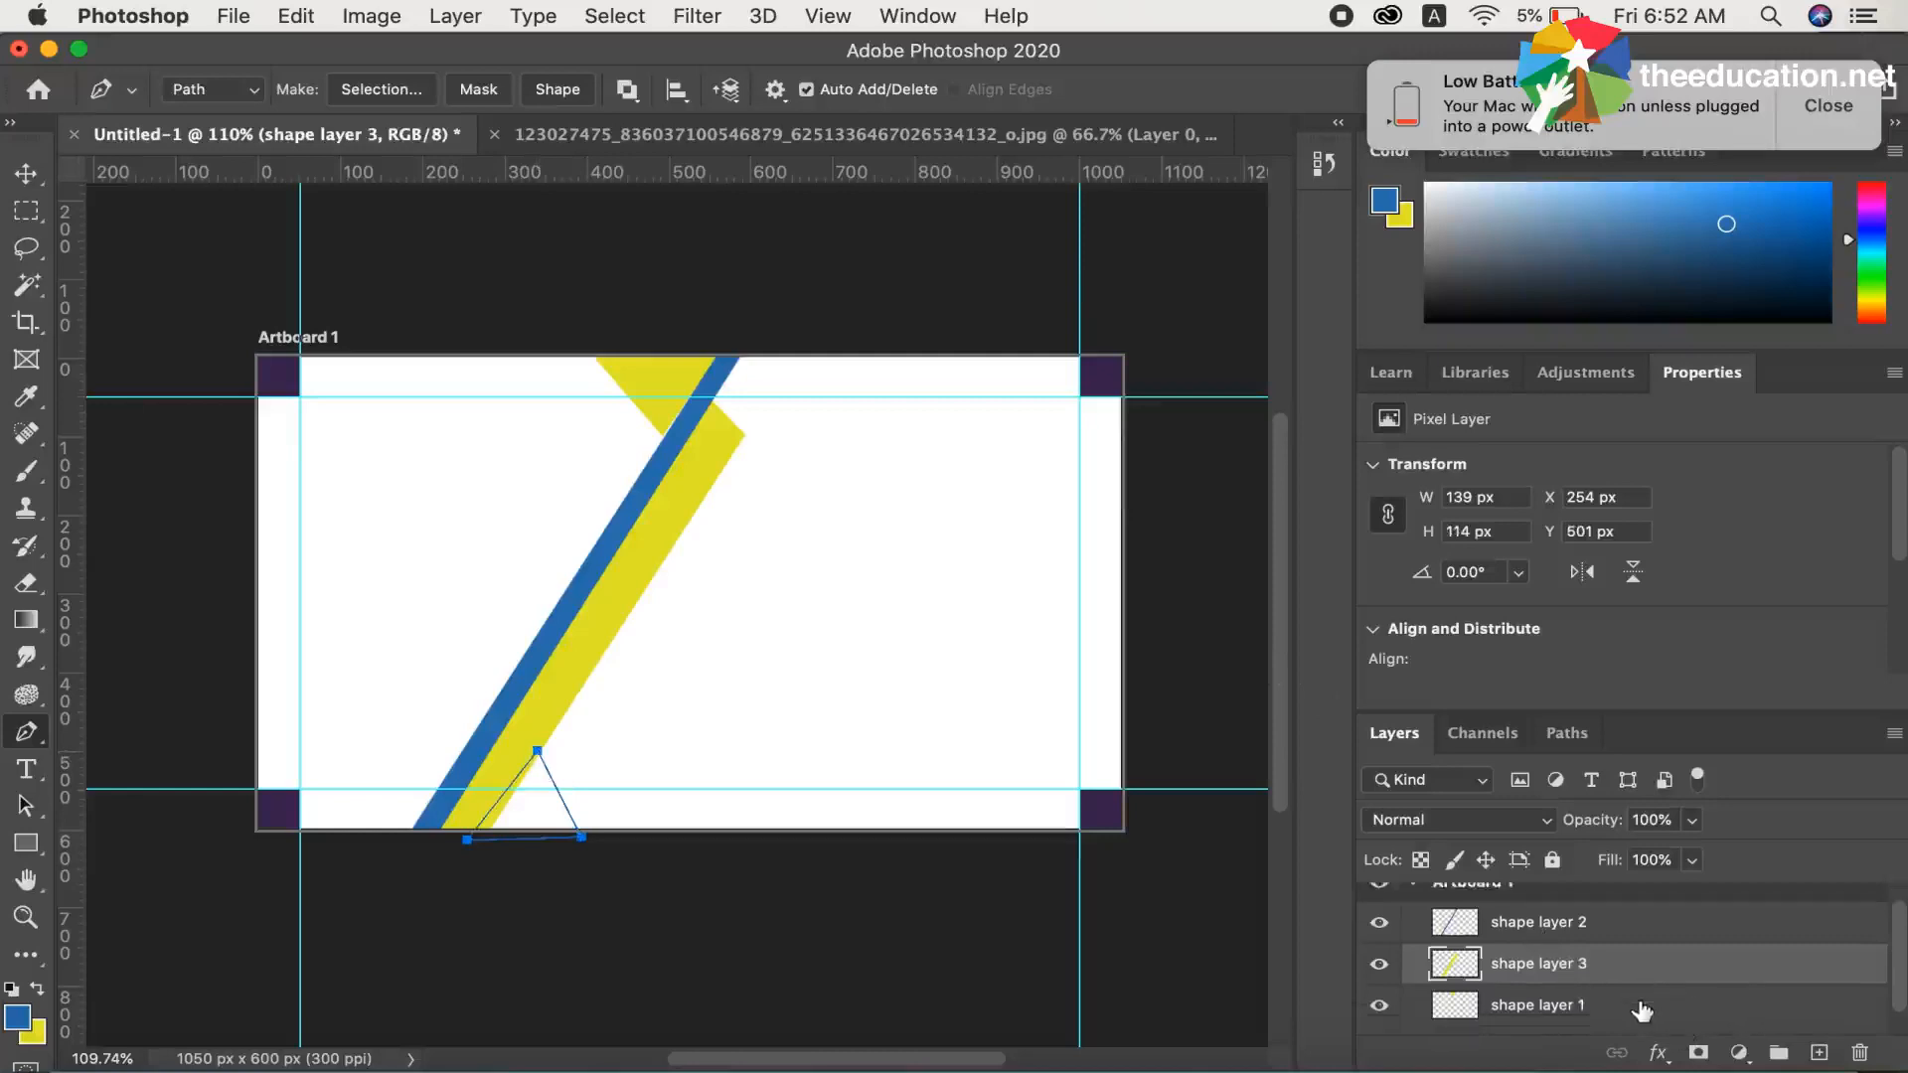
click(1557, 1029)
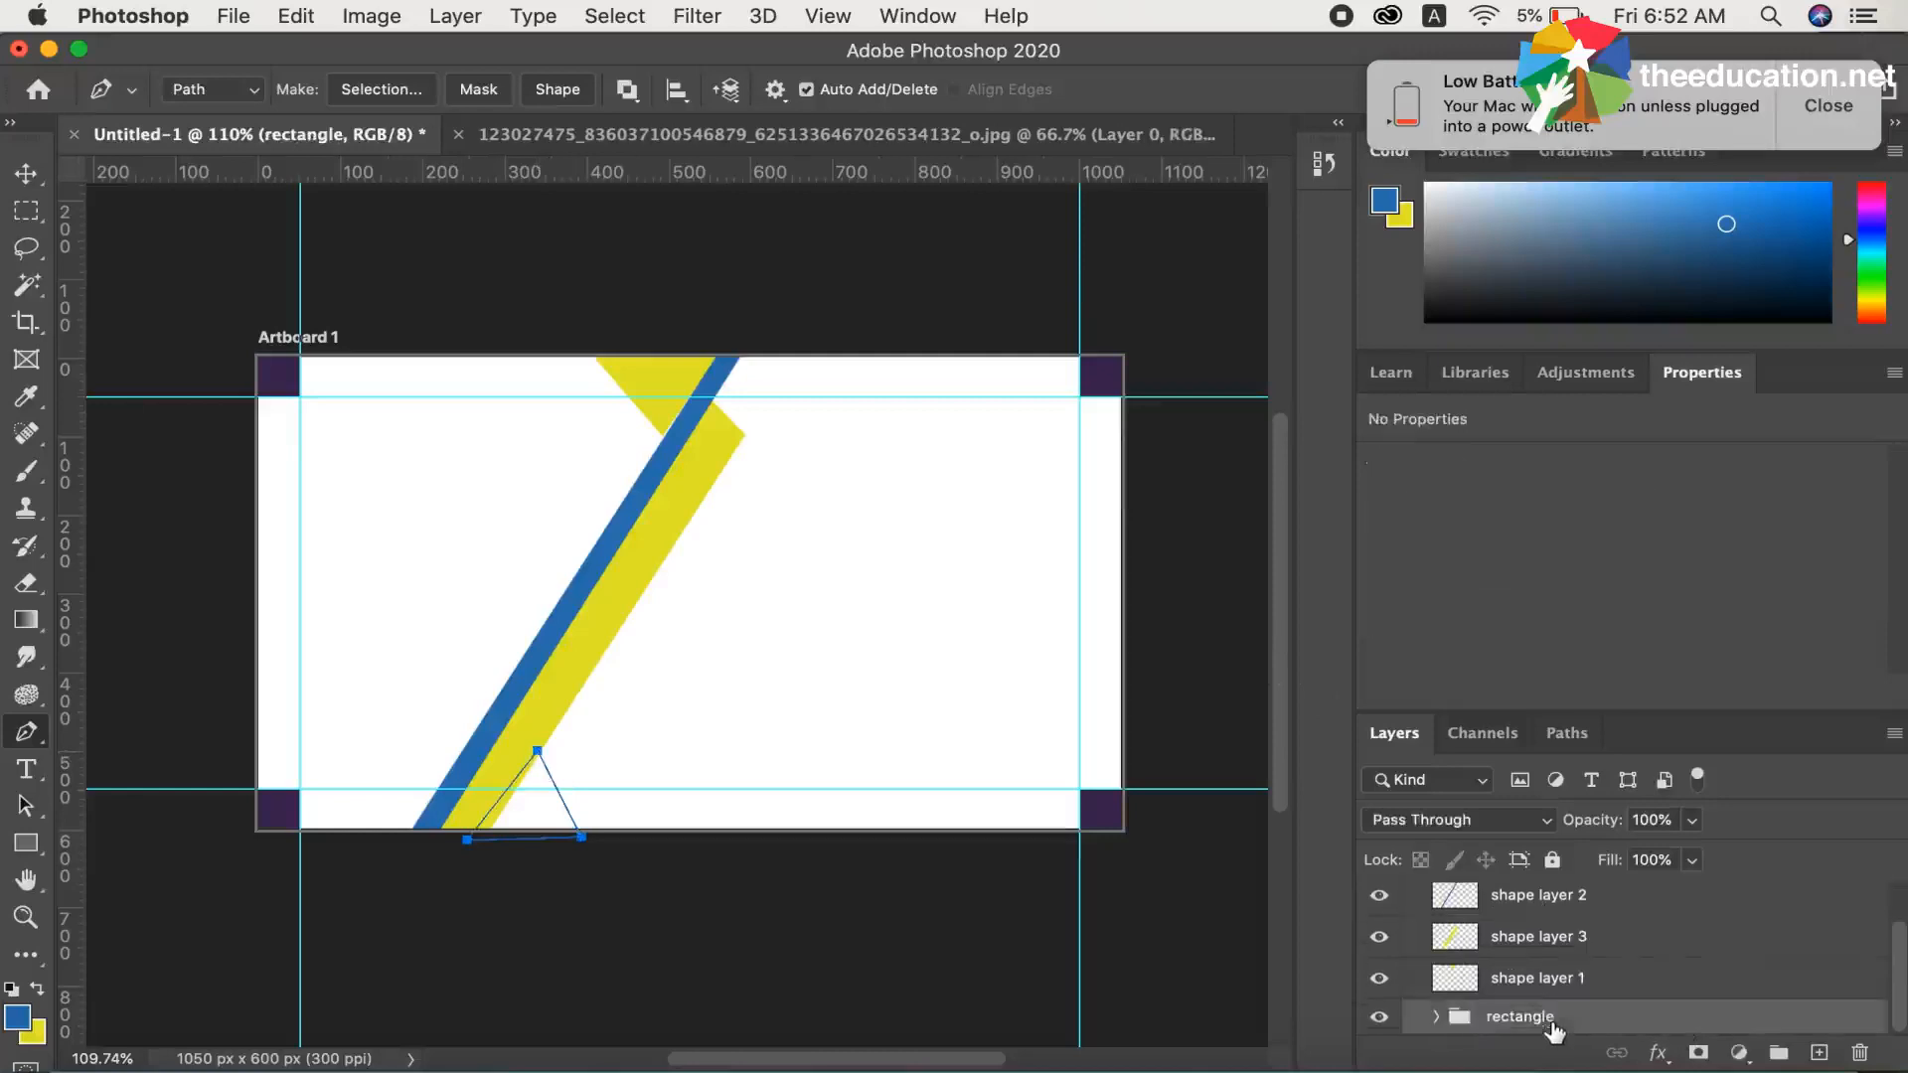
click(1818, 1053)
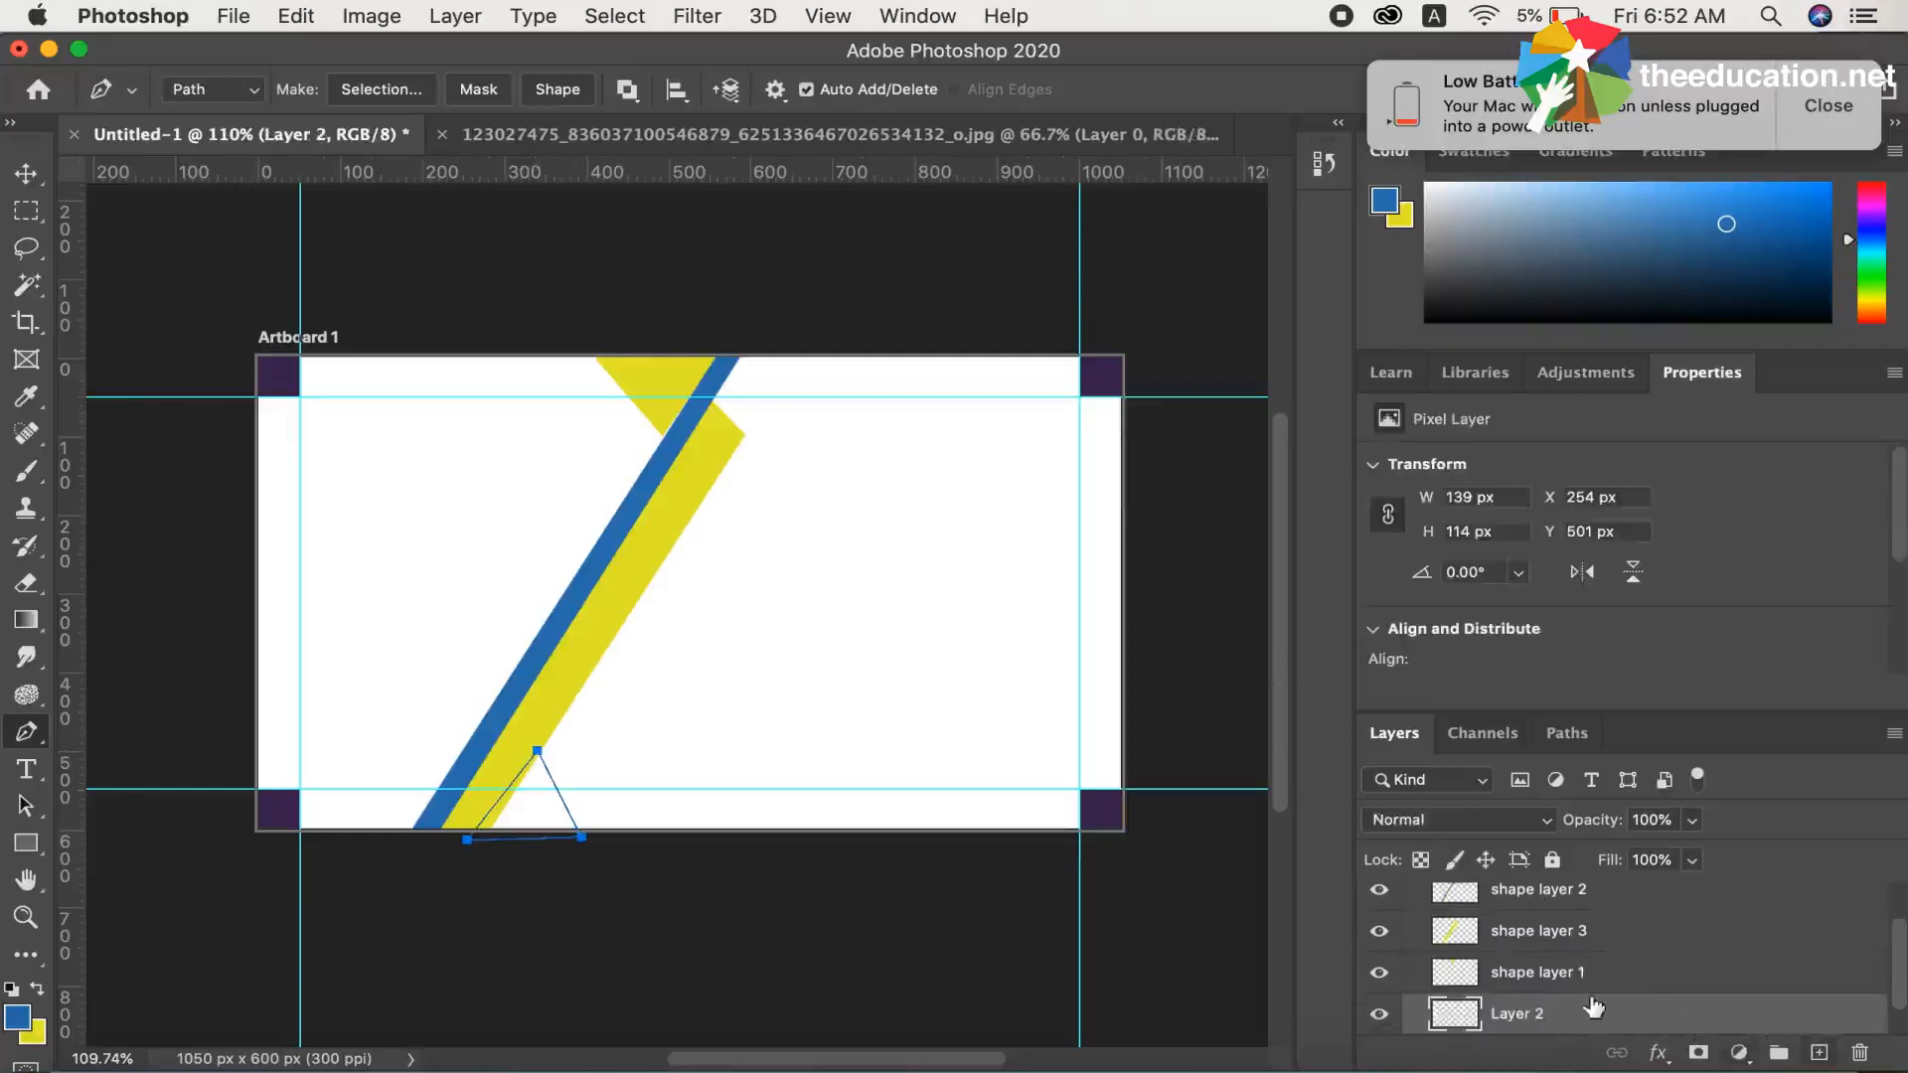
double_click(1521, 1013)
text(s)
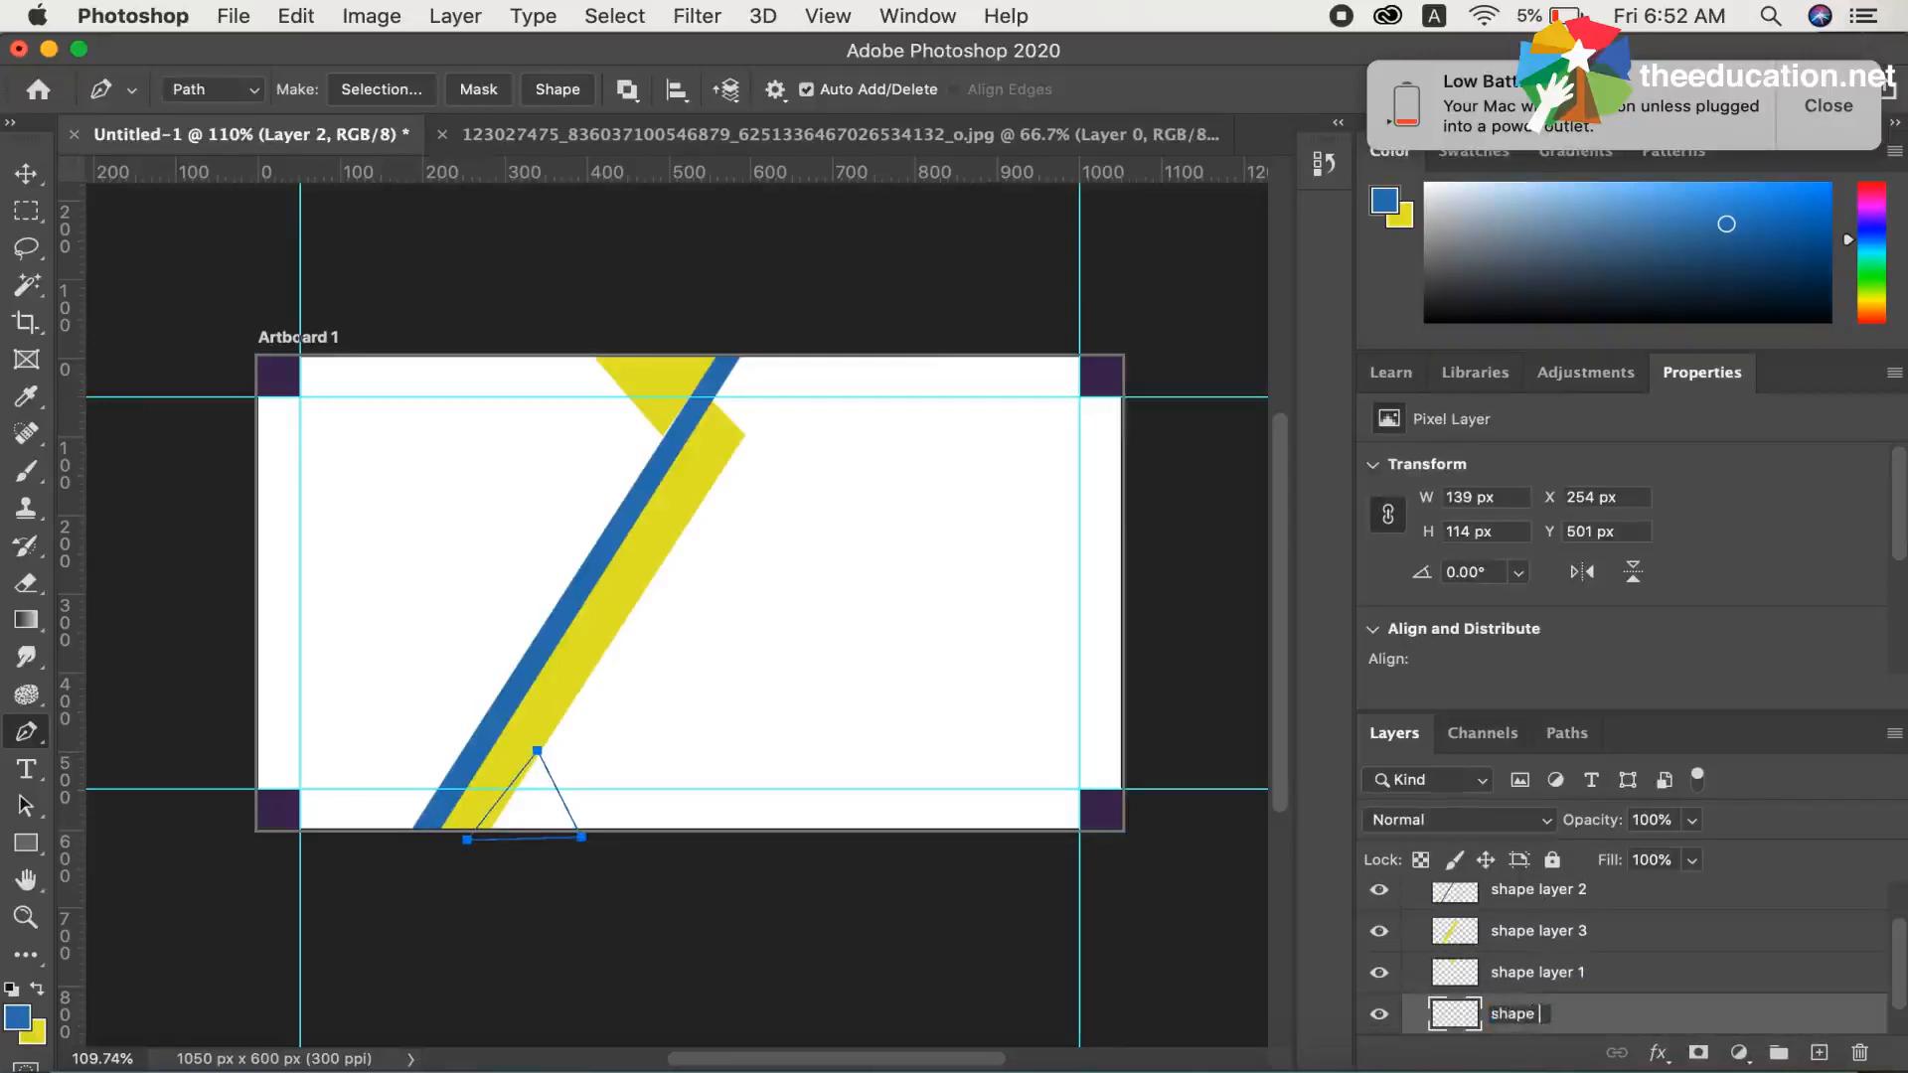
text(hape 4)
key(Return)
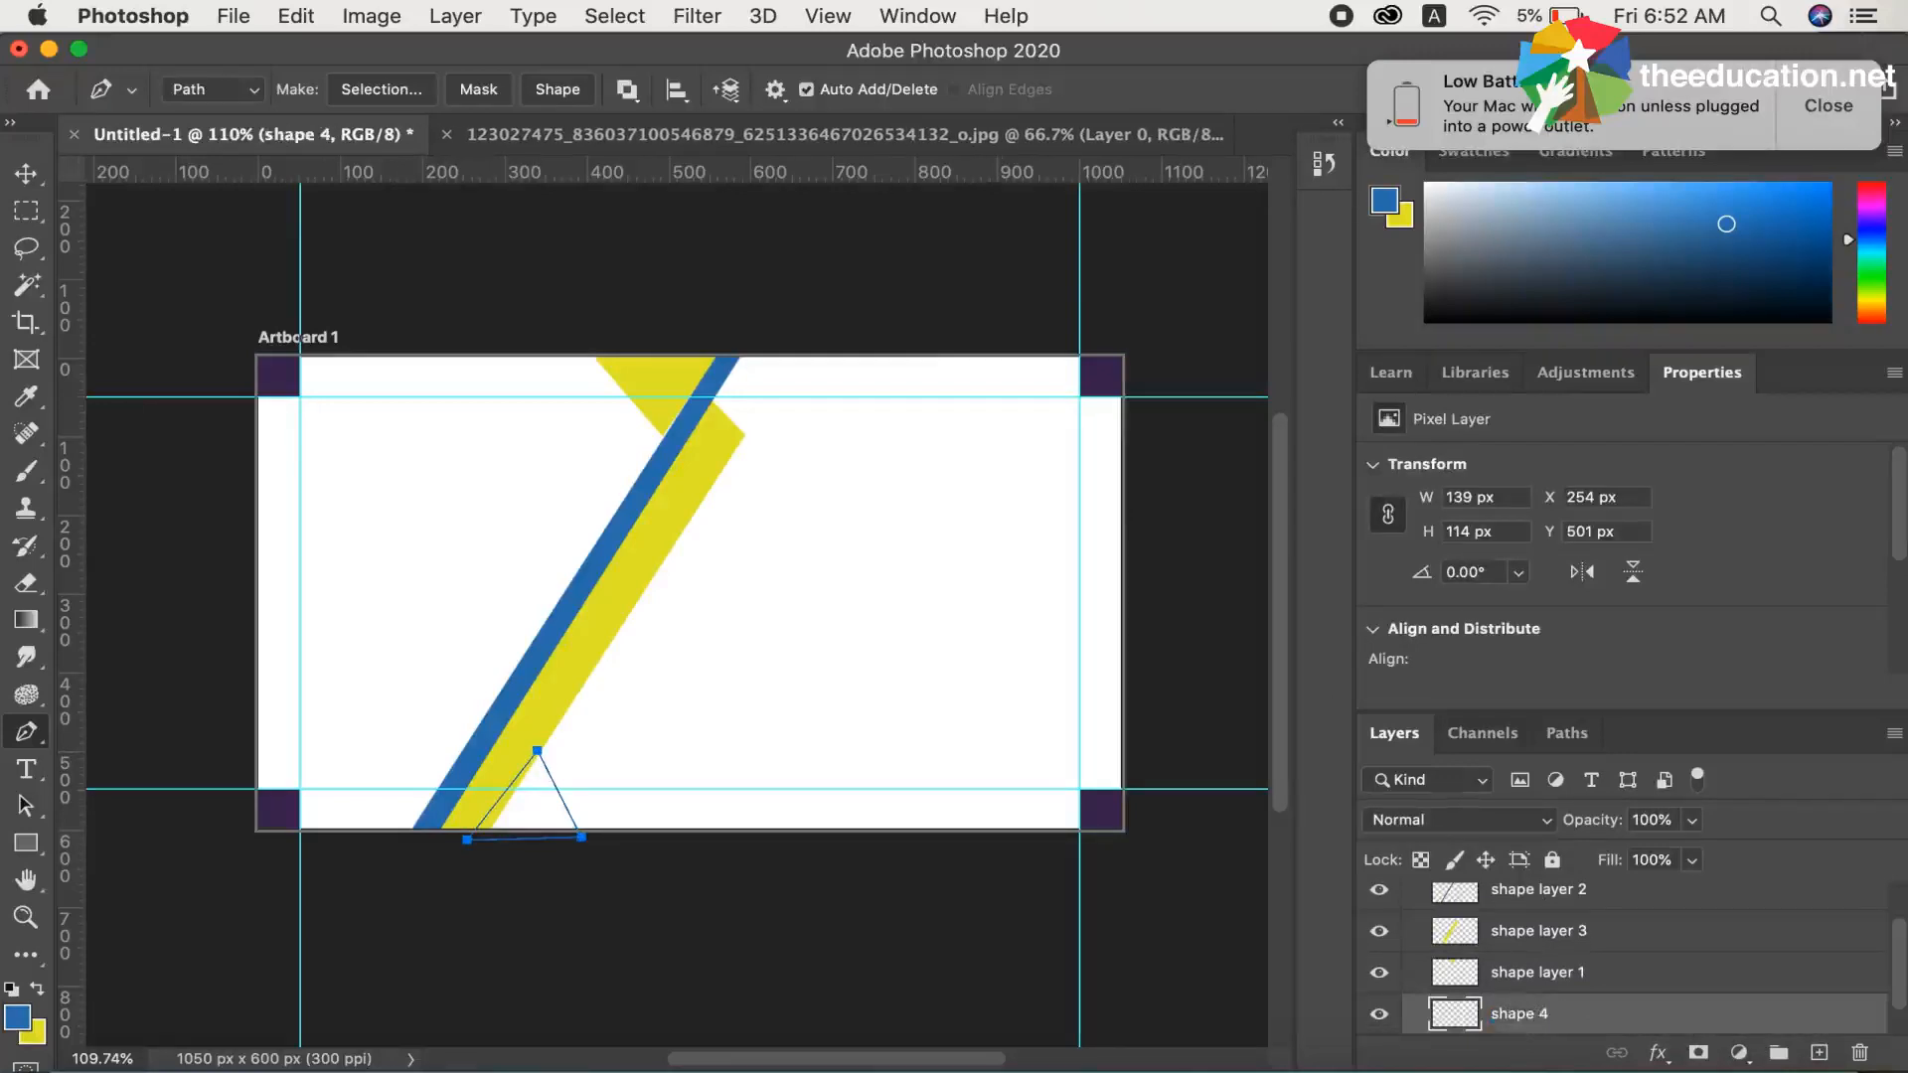
double_click(1521, 1016)
key(Left)
text(layer)
key(Return)
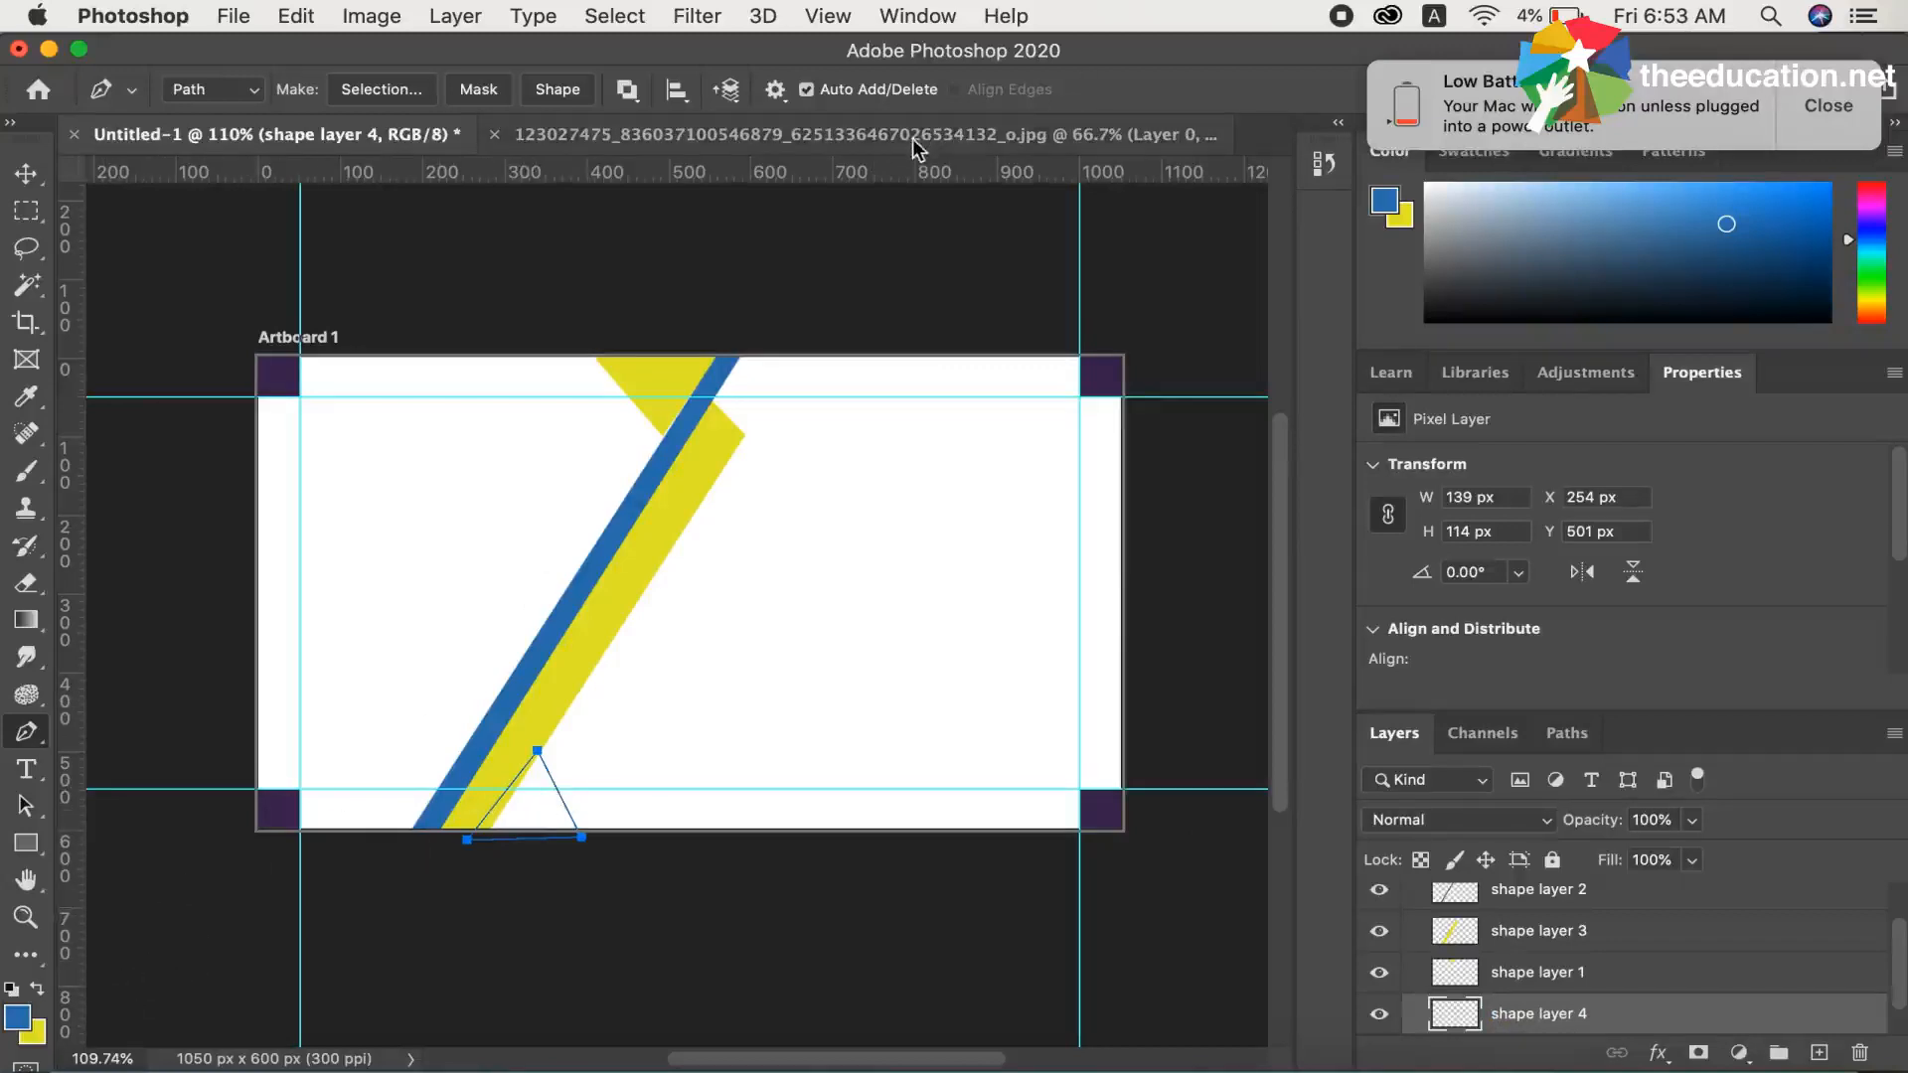
Turn the triangle path into a selection, fill it with the blue foreground colour on shape layer 4, and deselect
right_click(542, 806)
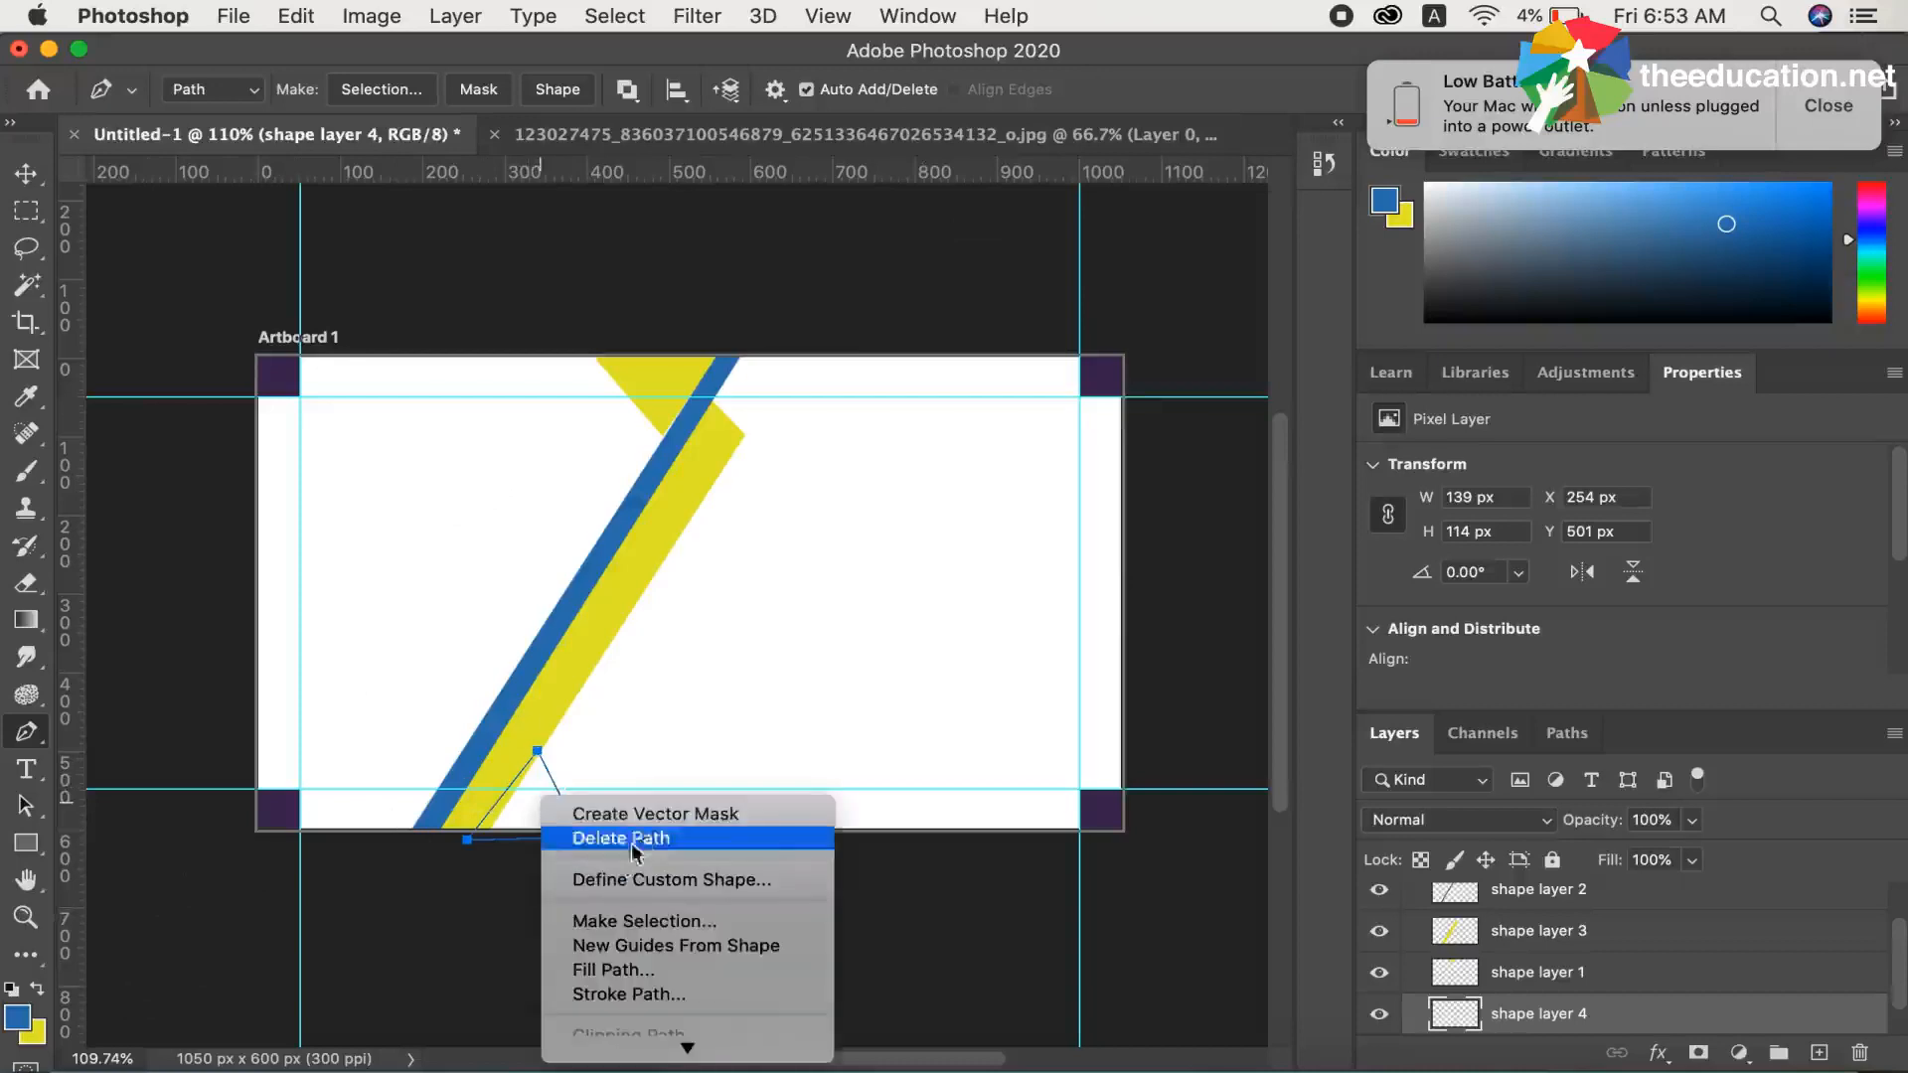
click(644, 922)
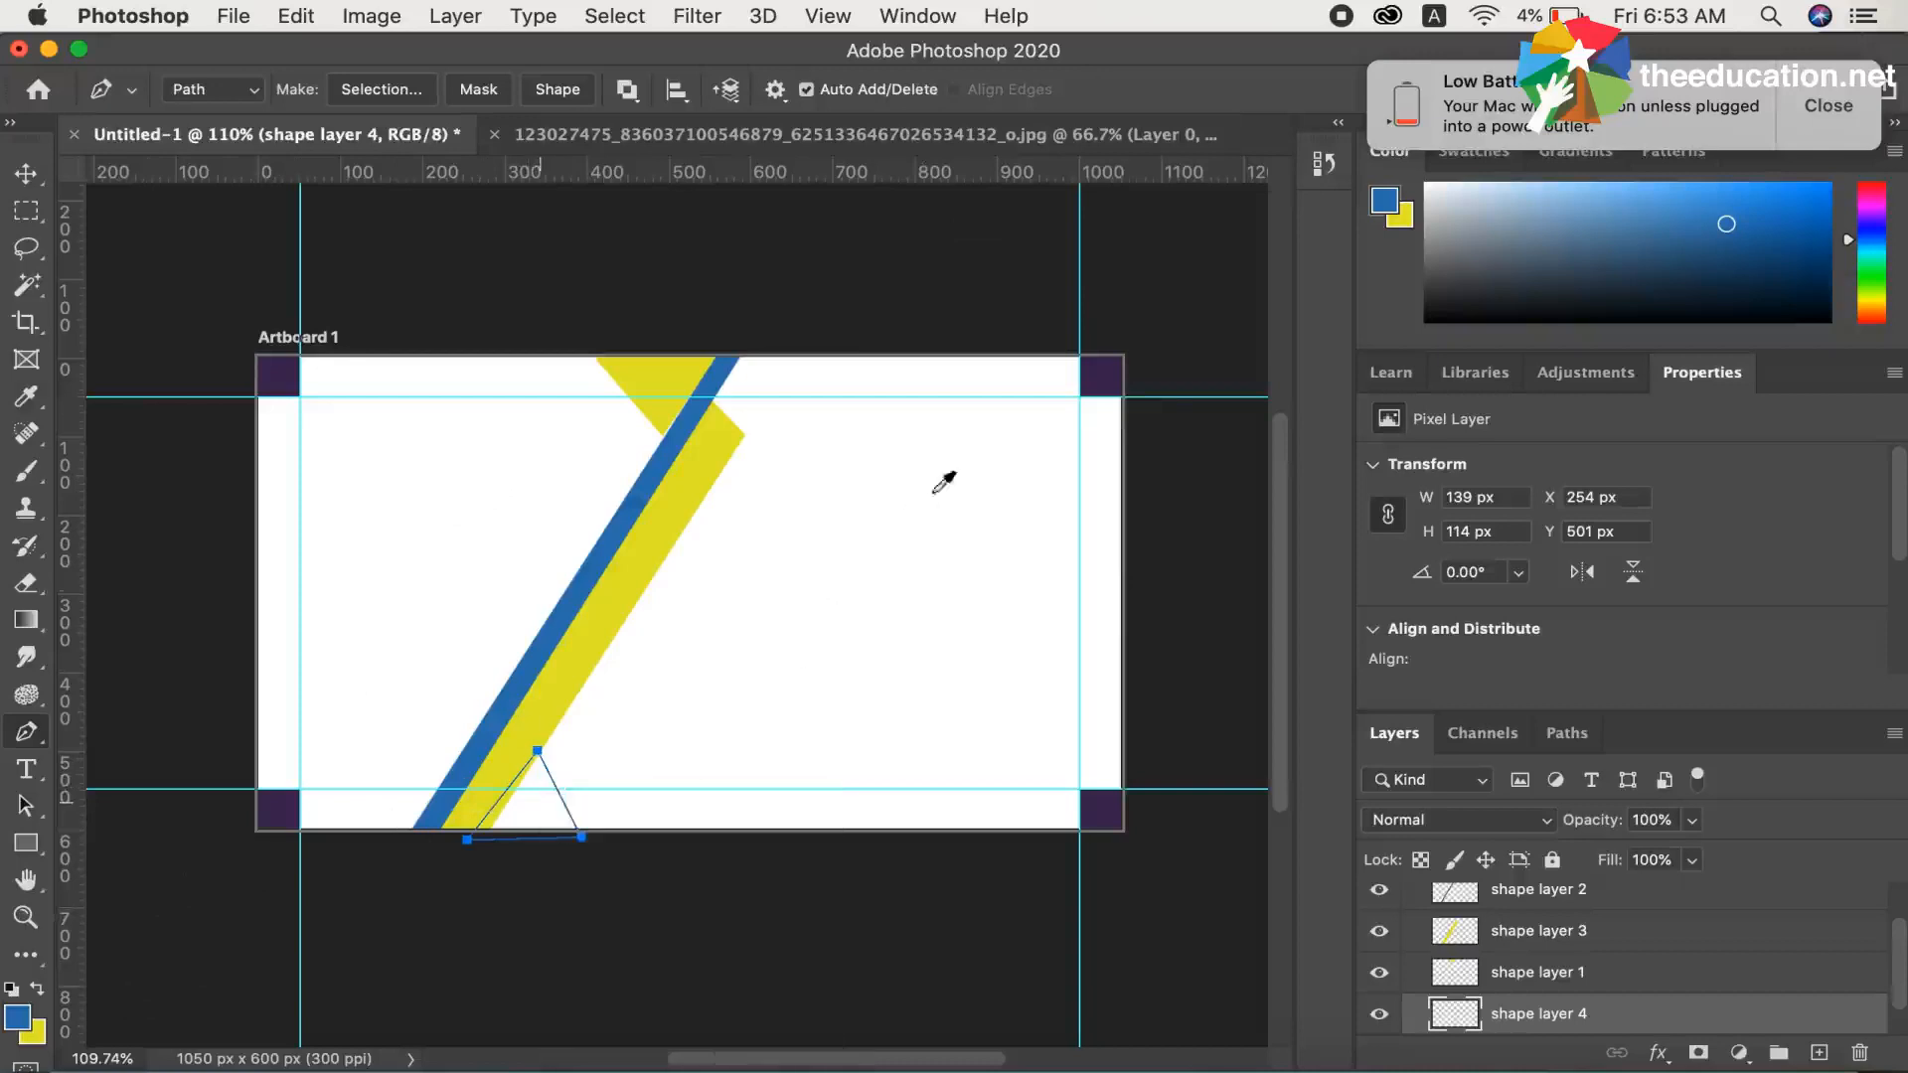
click(1120, 413)
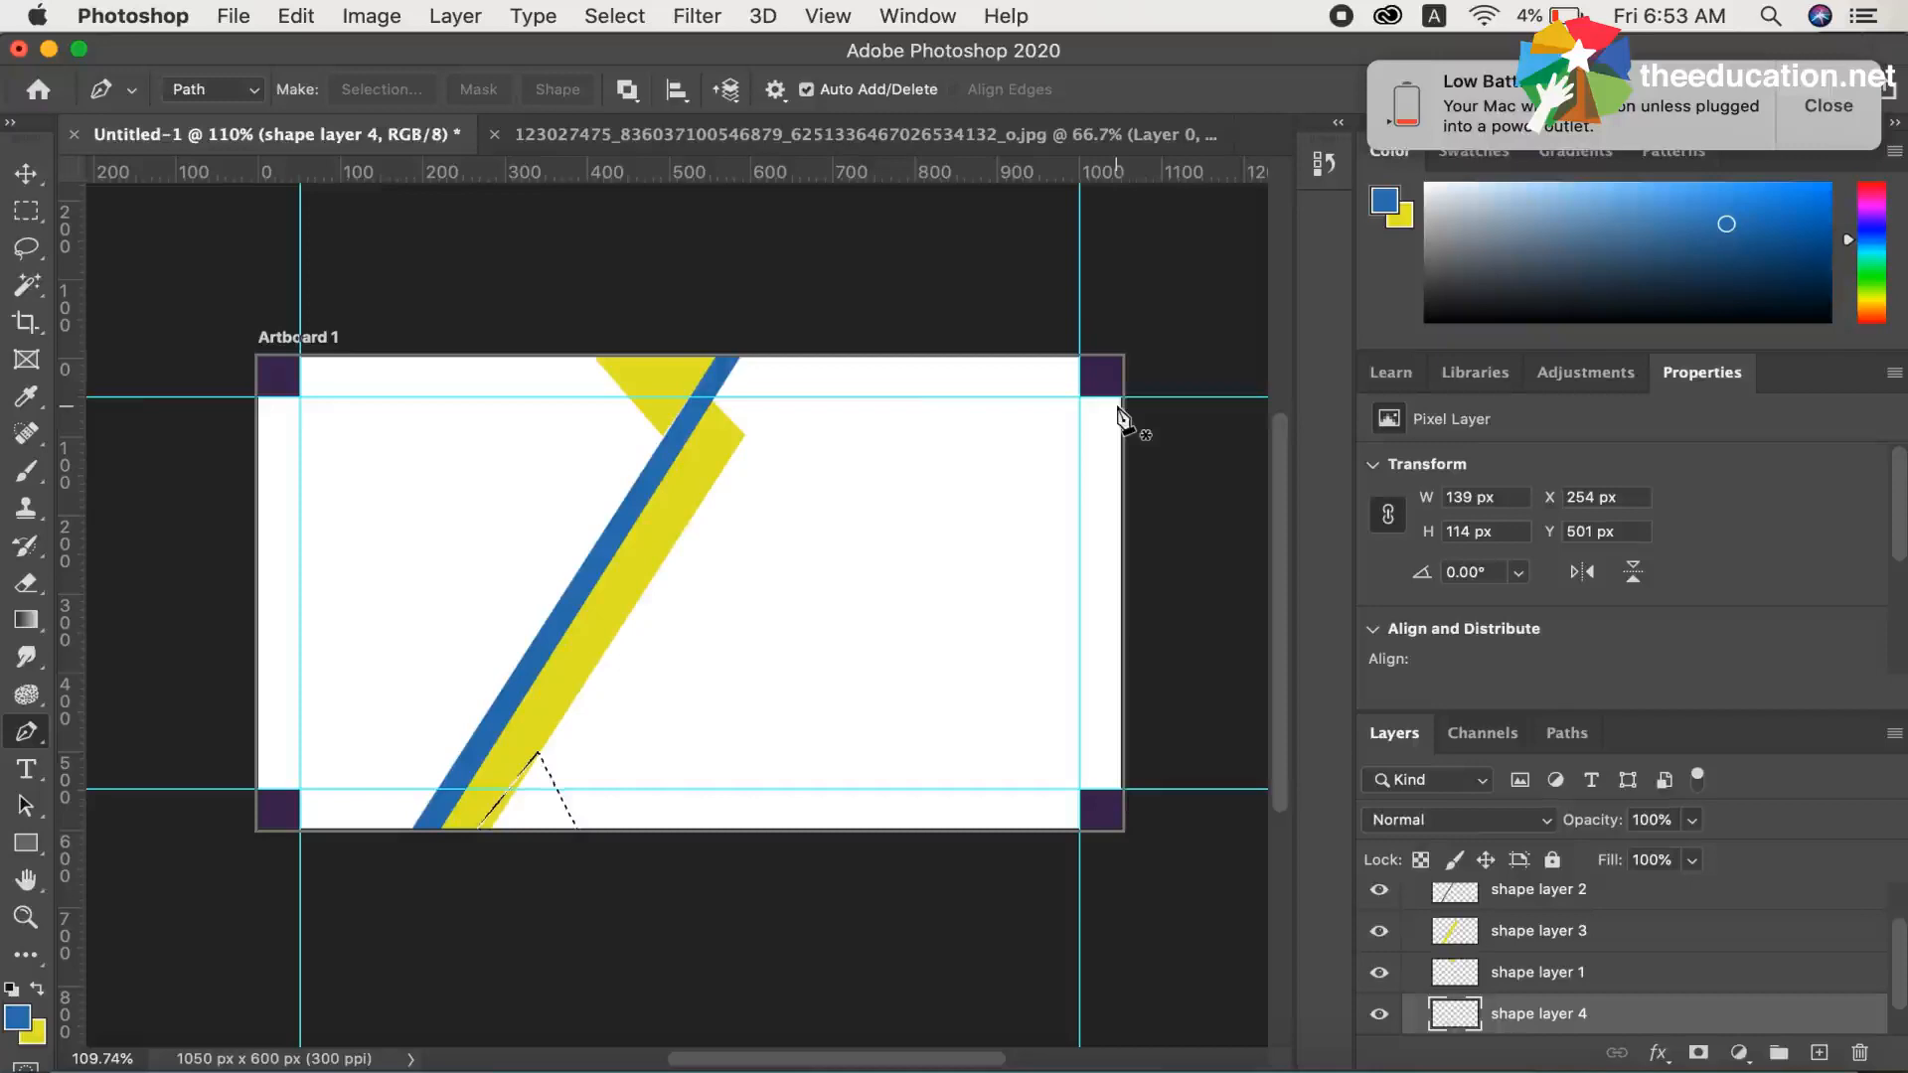
key(alt+BackSpace)
key(super+d)
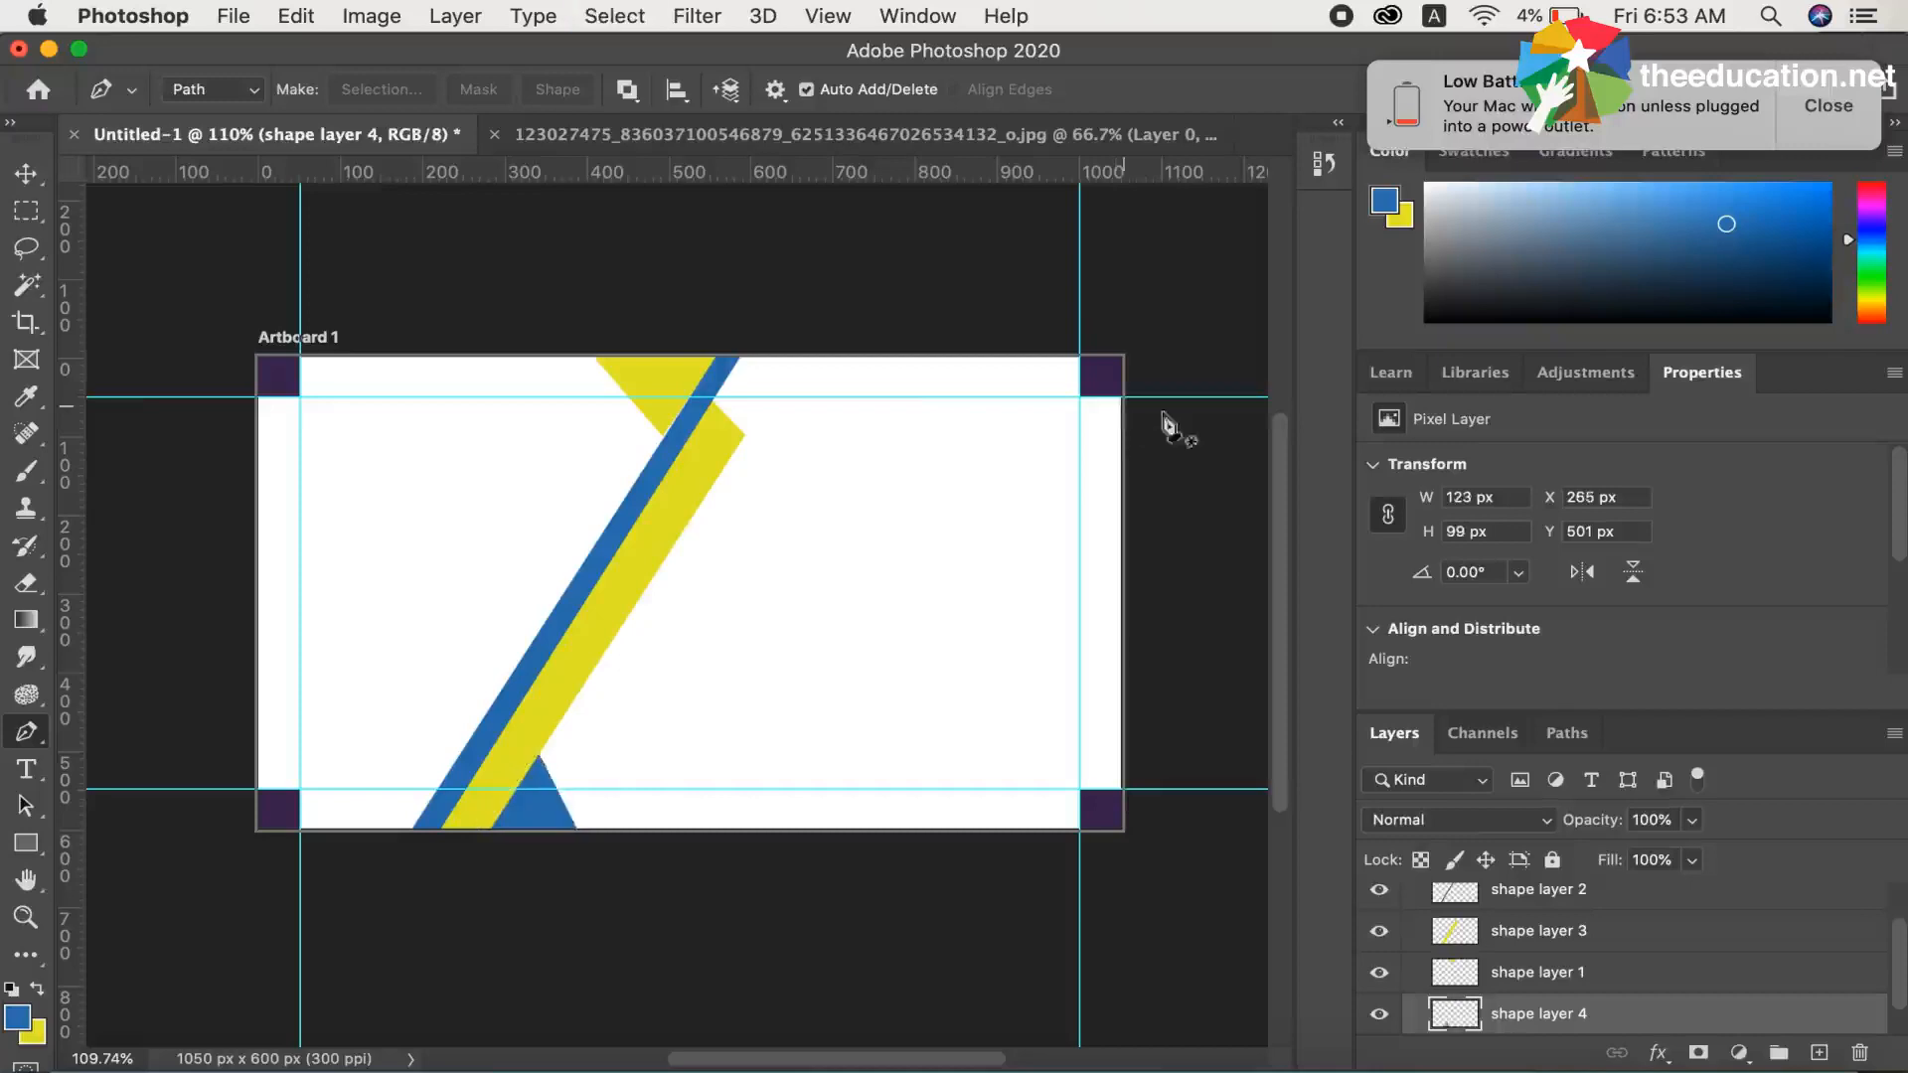
Check the reference card image, and add a Drop Shadow to shape layer 2 with an angle of -178°
click(898, 139)
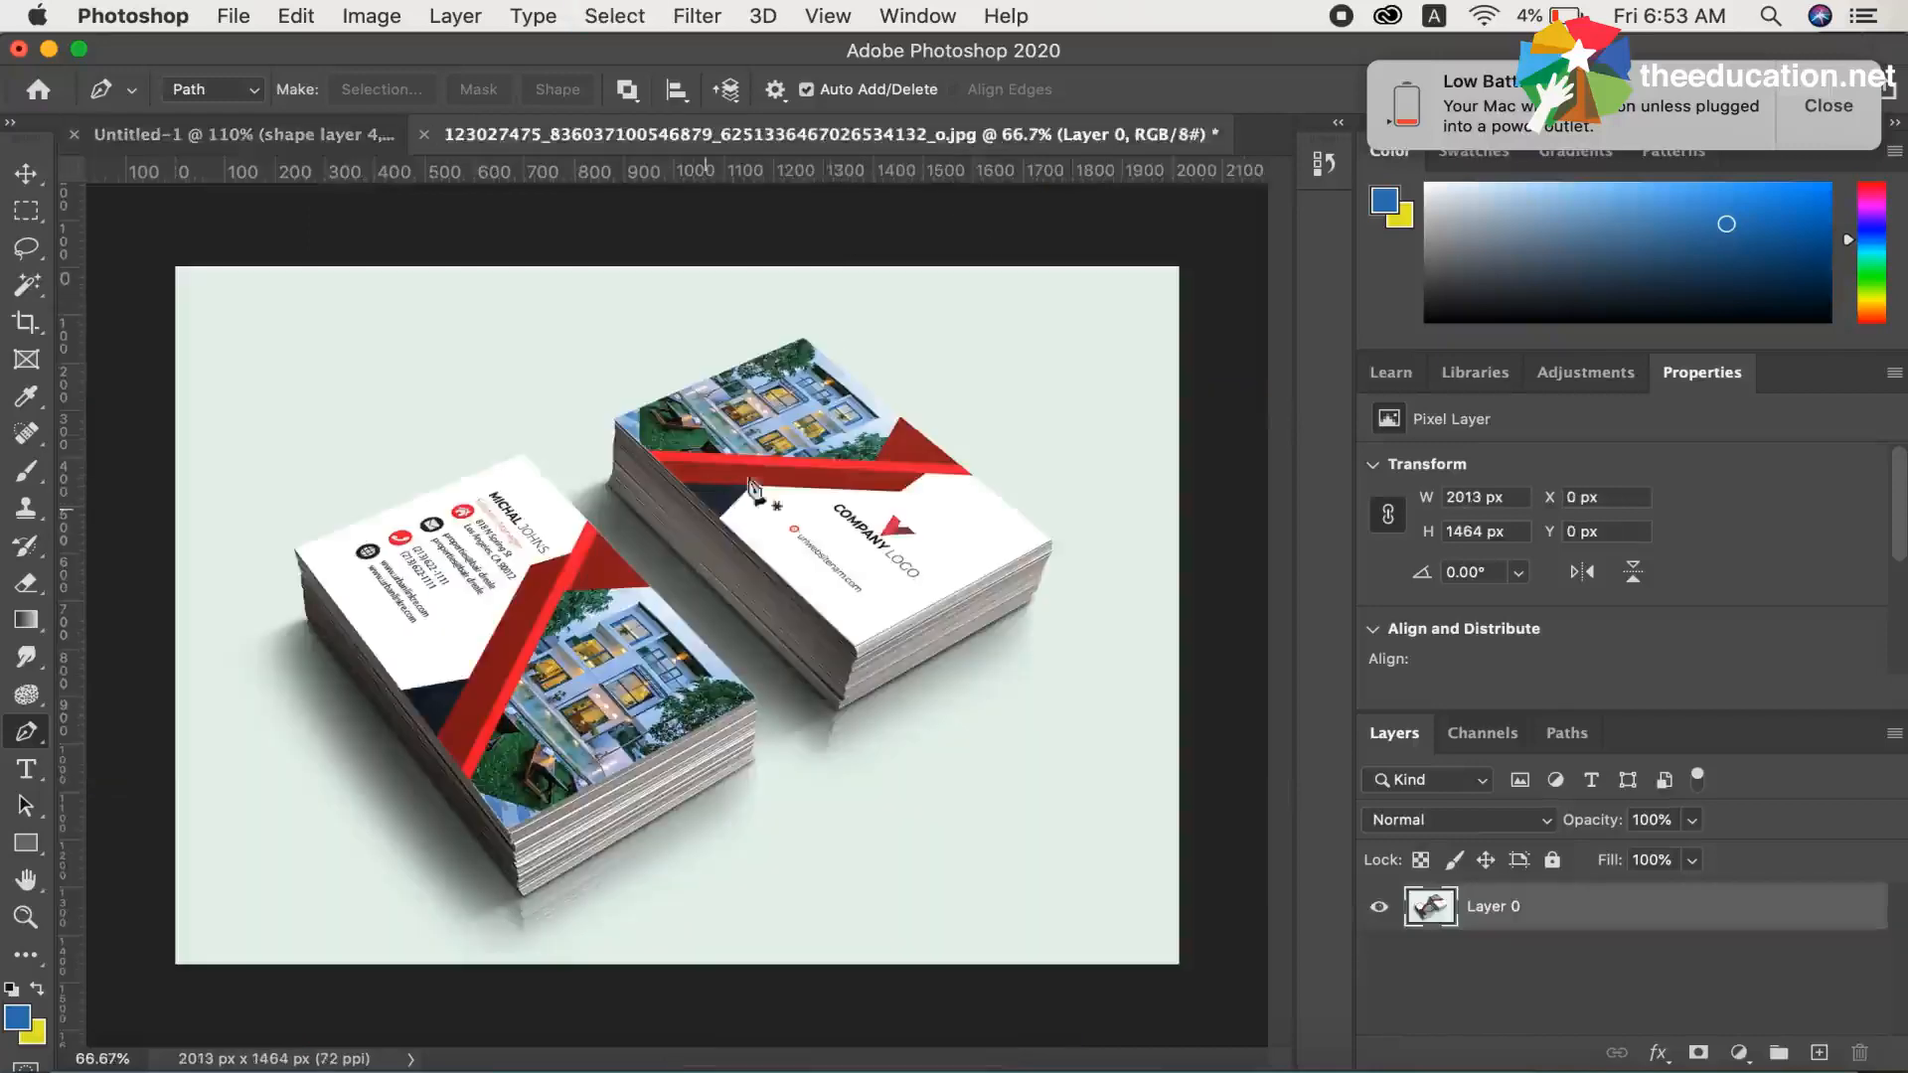
click(300, 137)
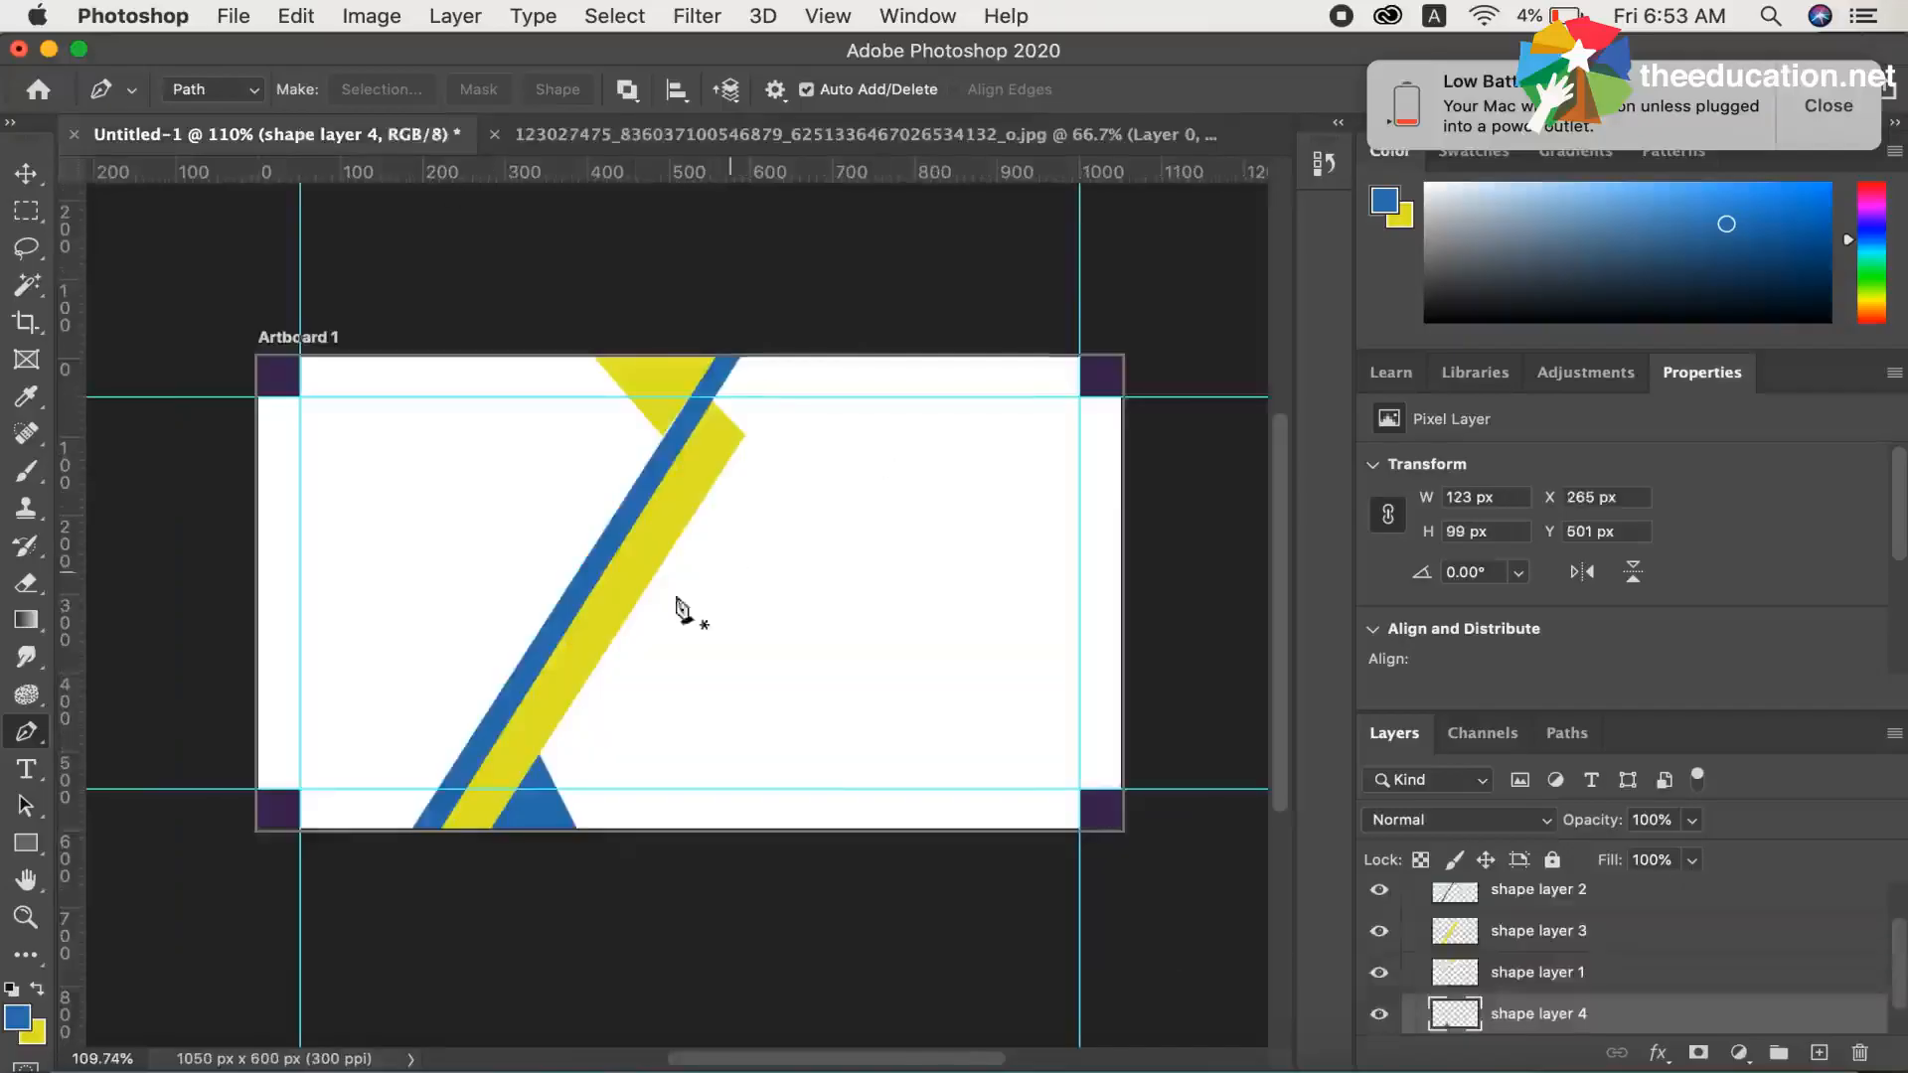
click(1539, 974)
click(1505, 895)
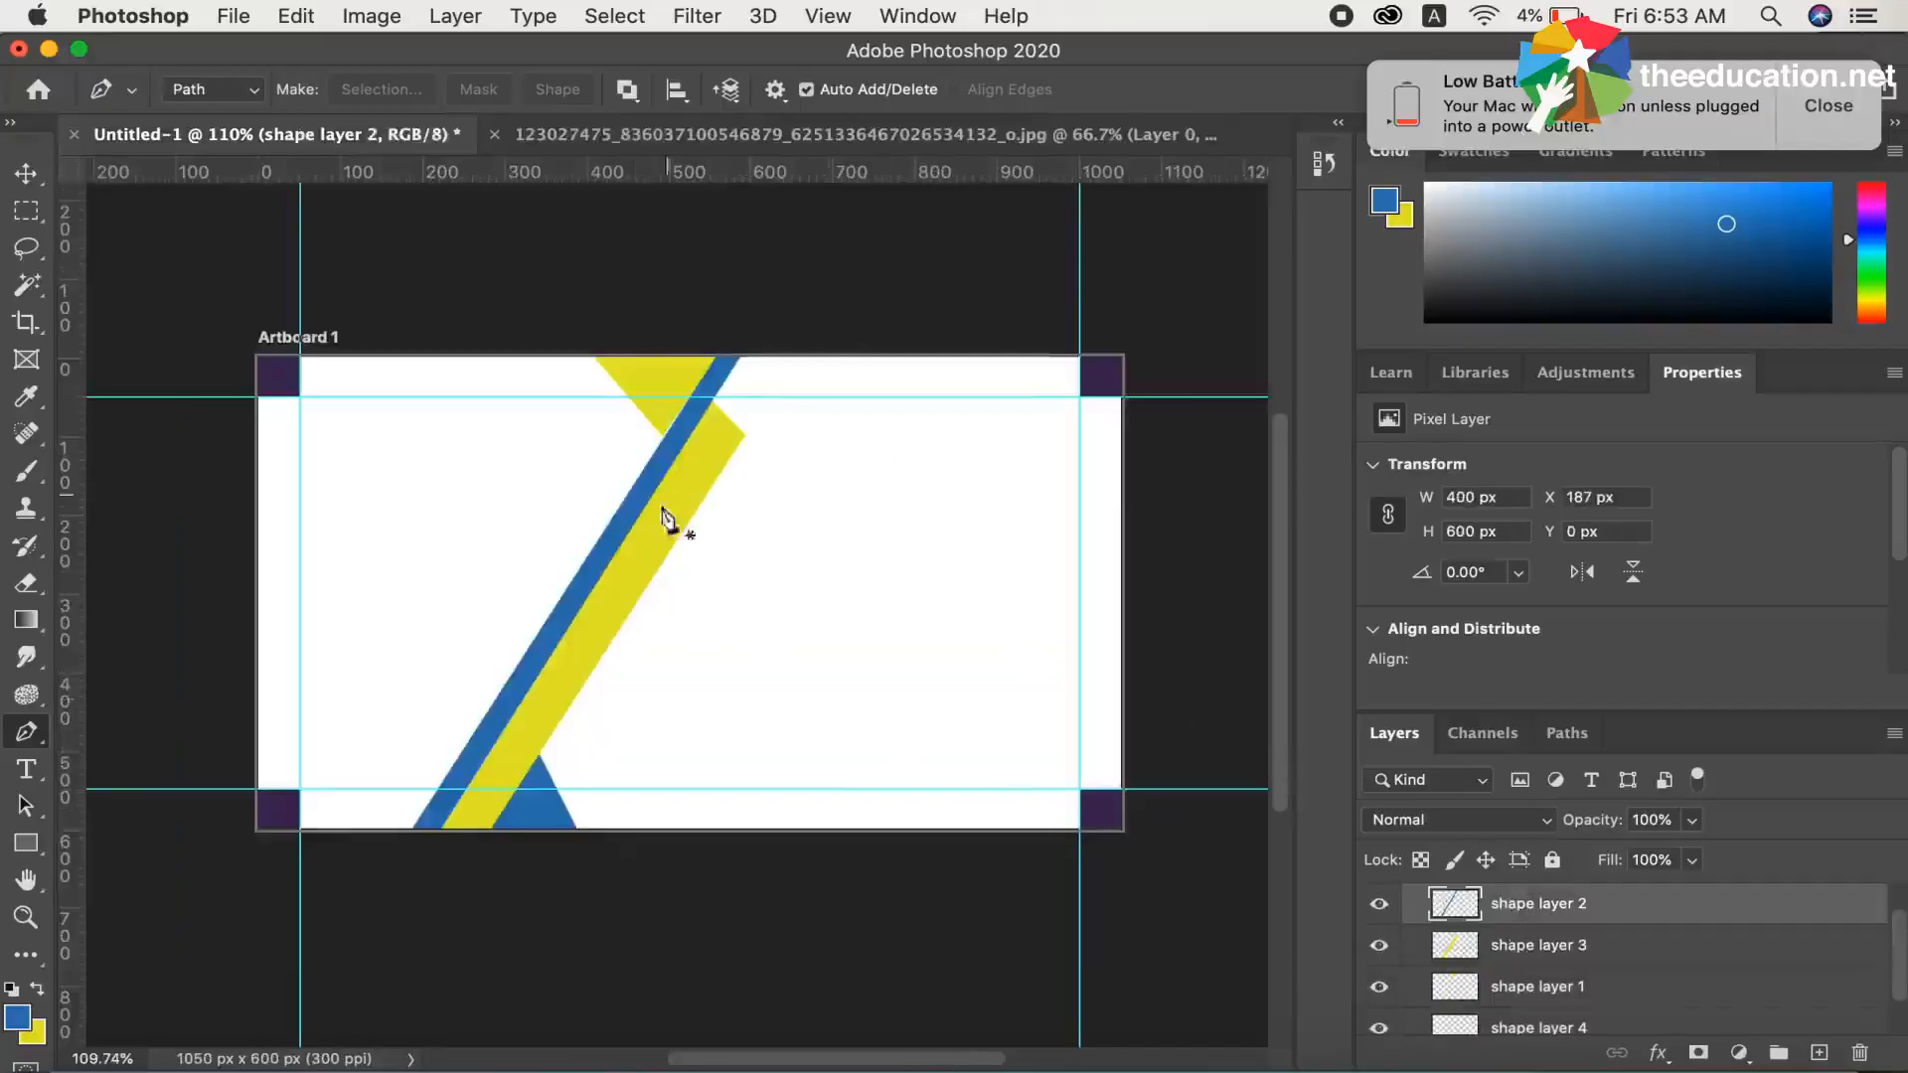
click(1659, 1053)
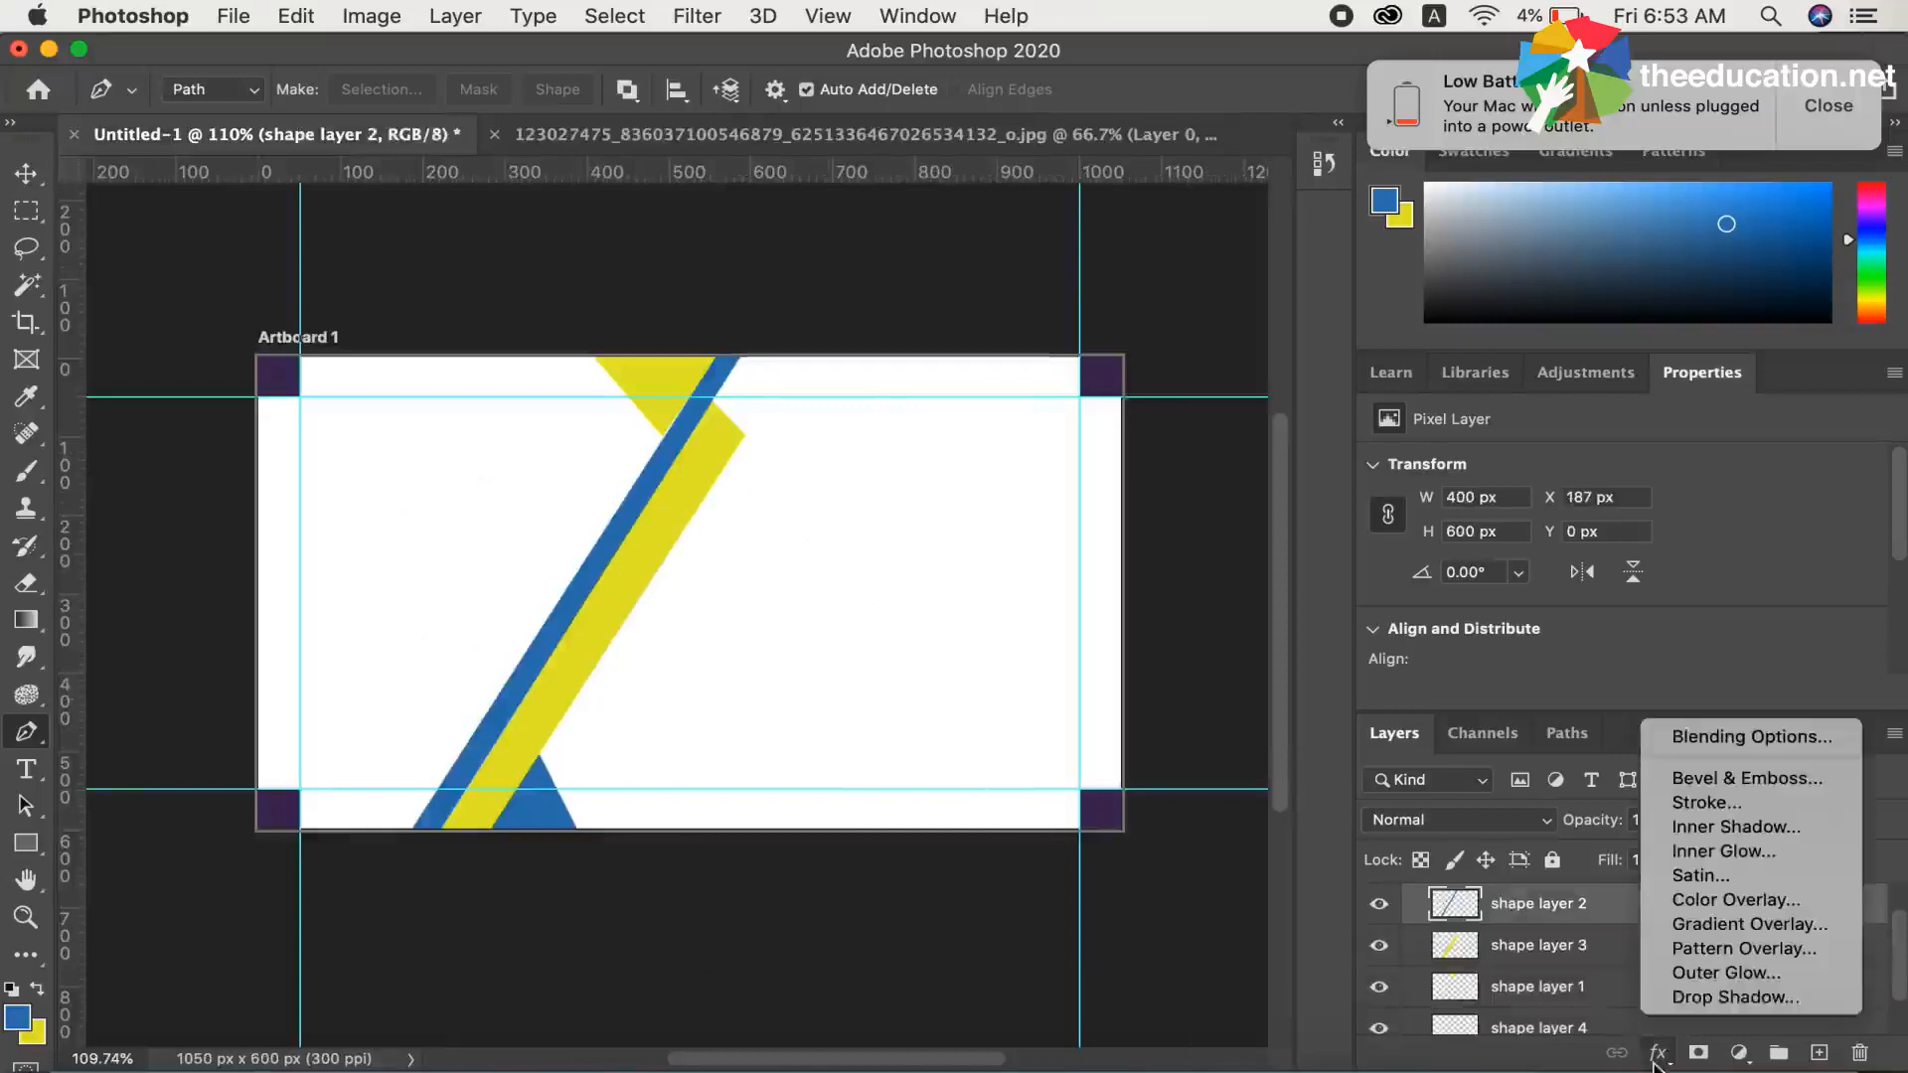
click(1698, 1002)
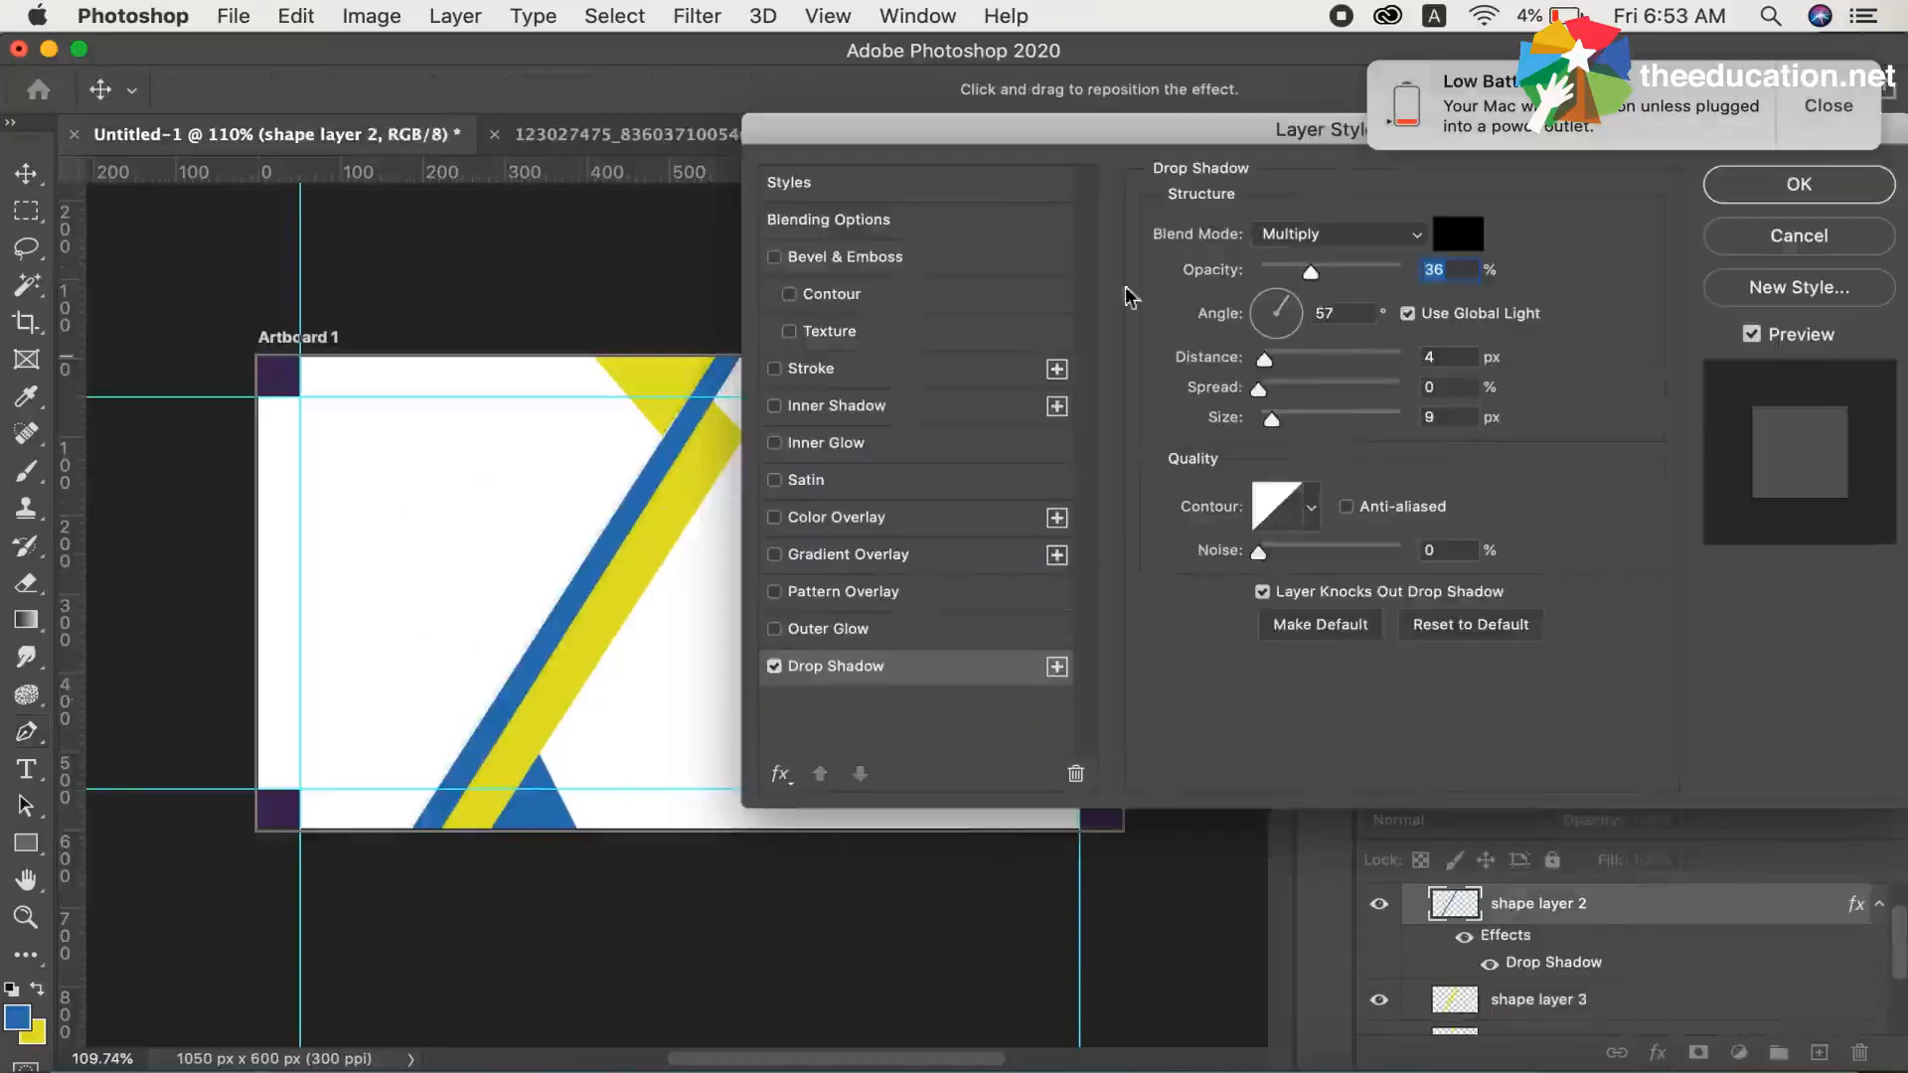
drag(1289, 335, 1253, 330)
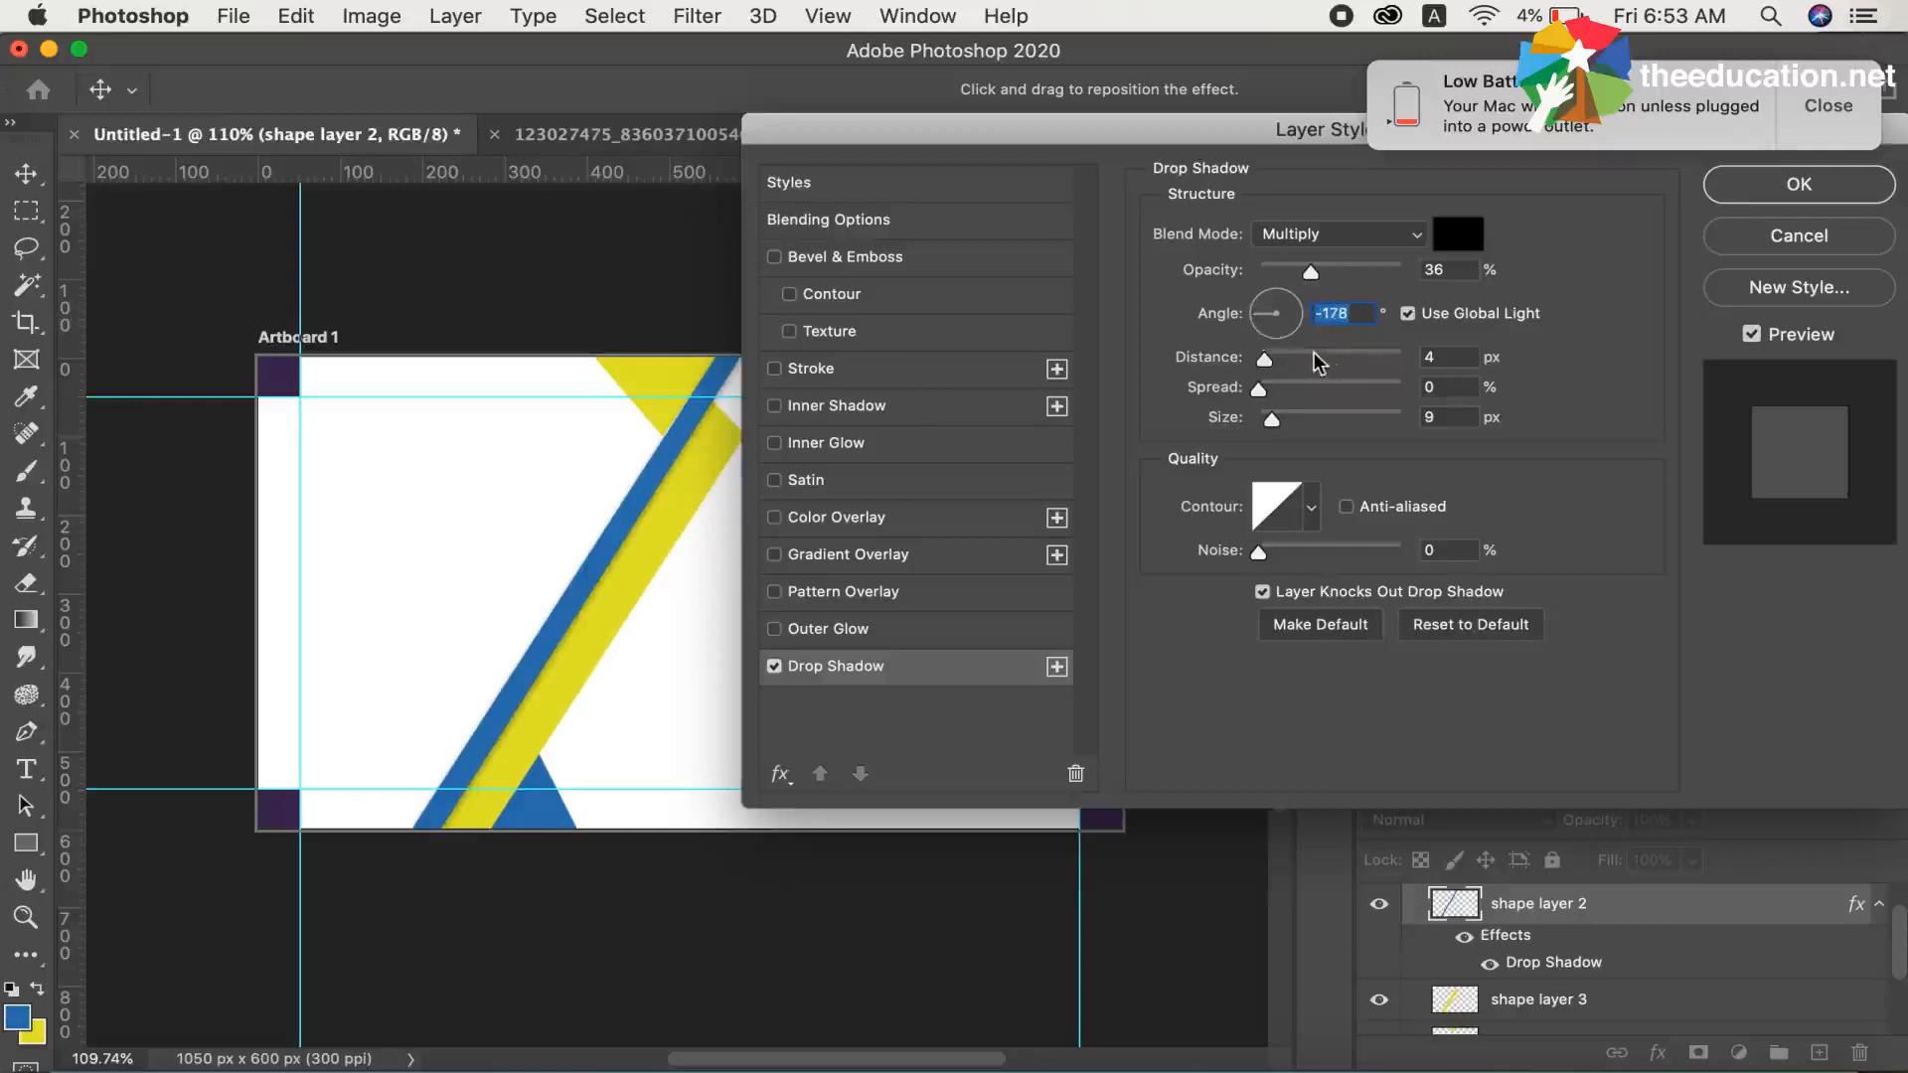
Set the drop shadow's opacity to 36%, distance to 4 px and size to 7 px, and apply the layer style
click(1328, 268)
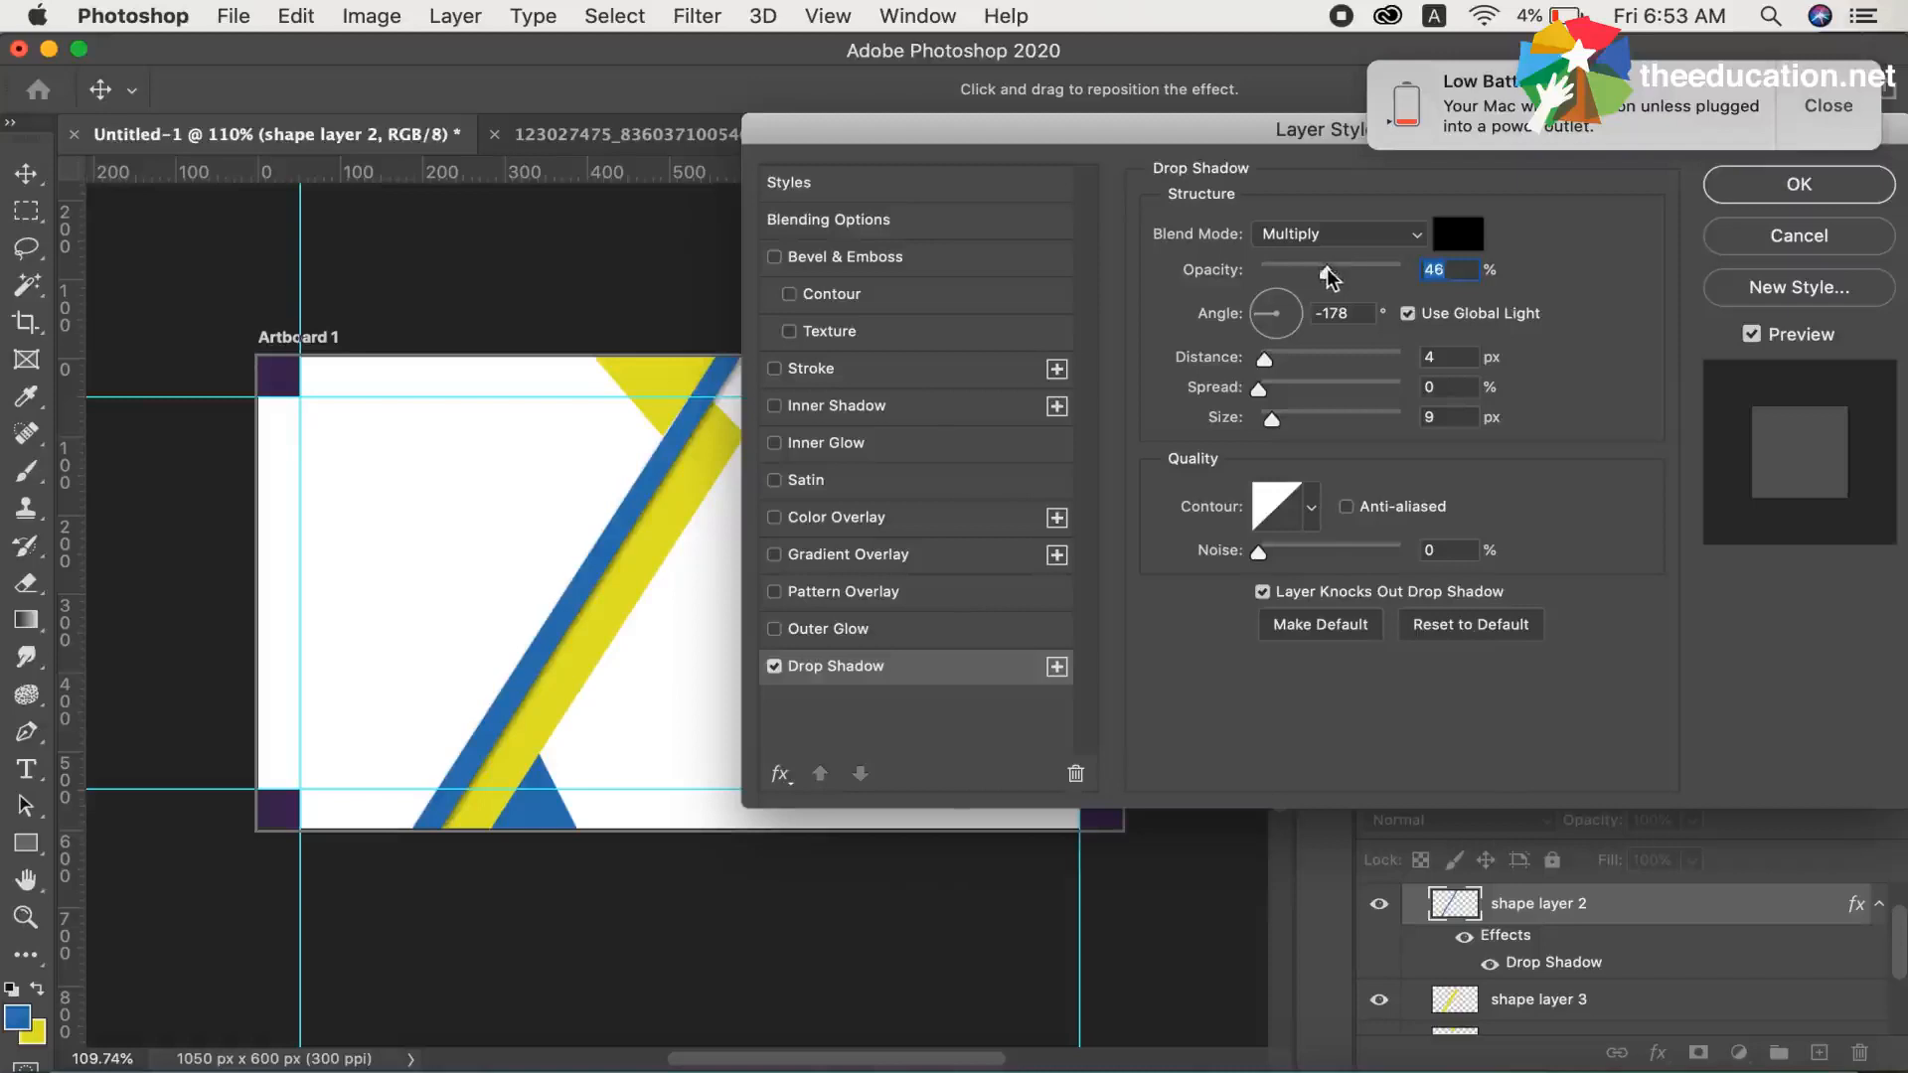
drag(1329, 279, 1332, 278)
click(1281, 415)
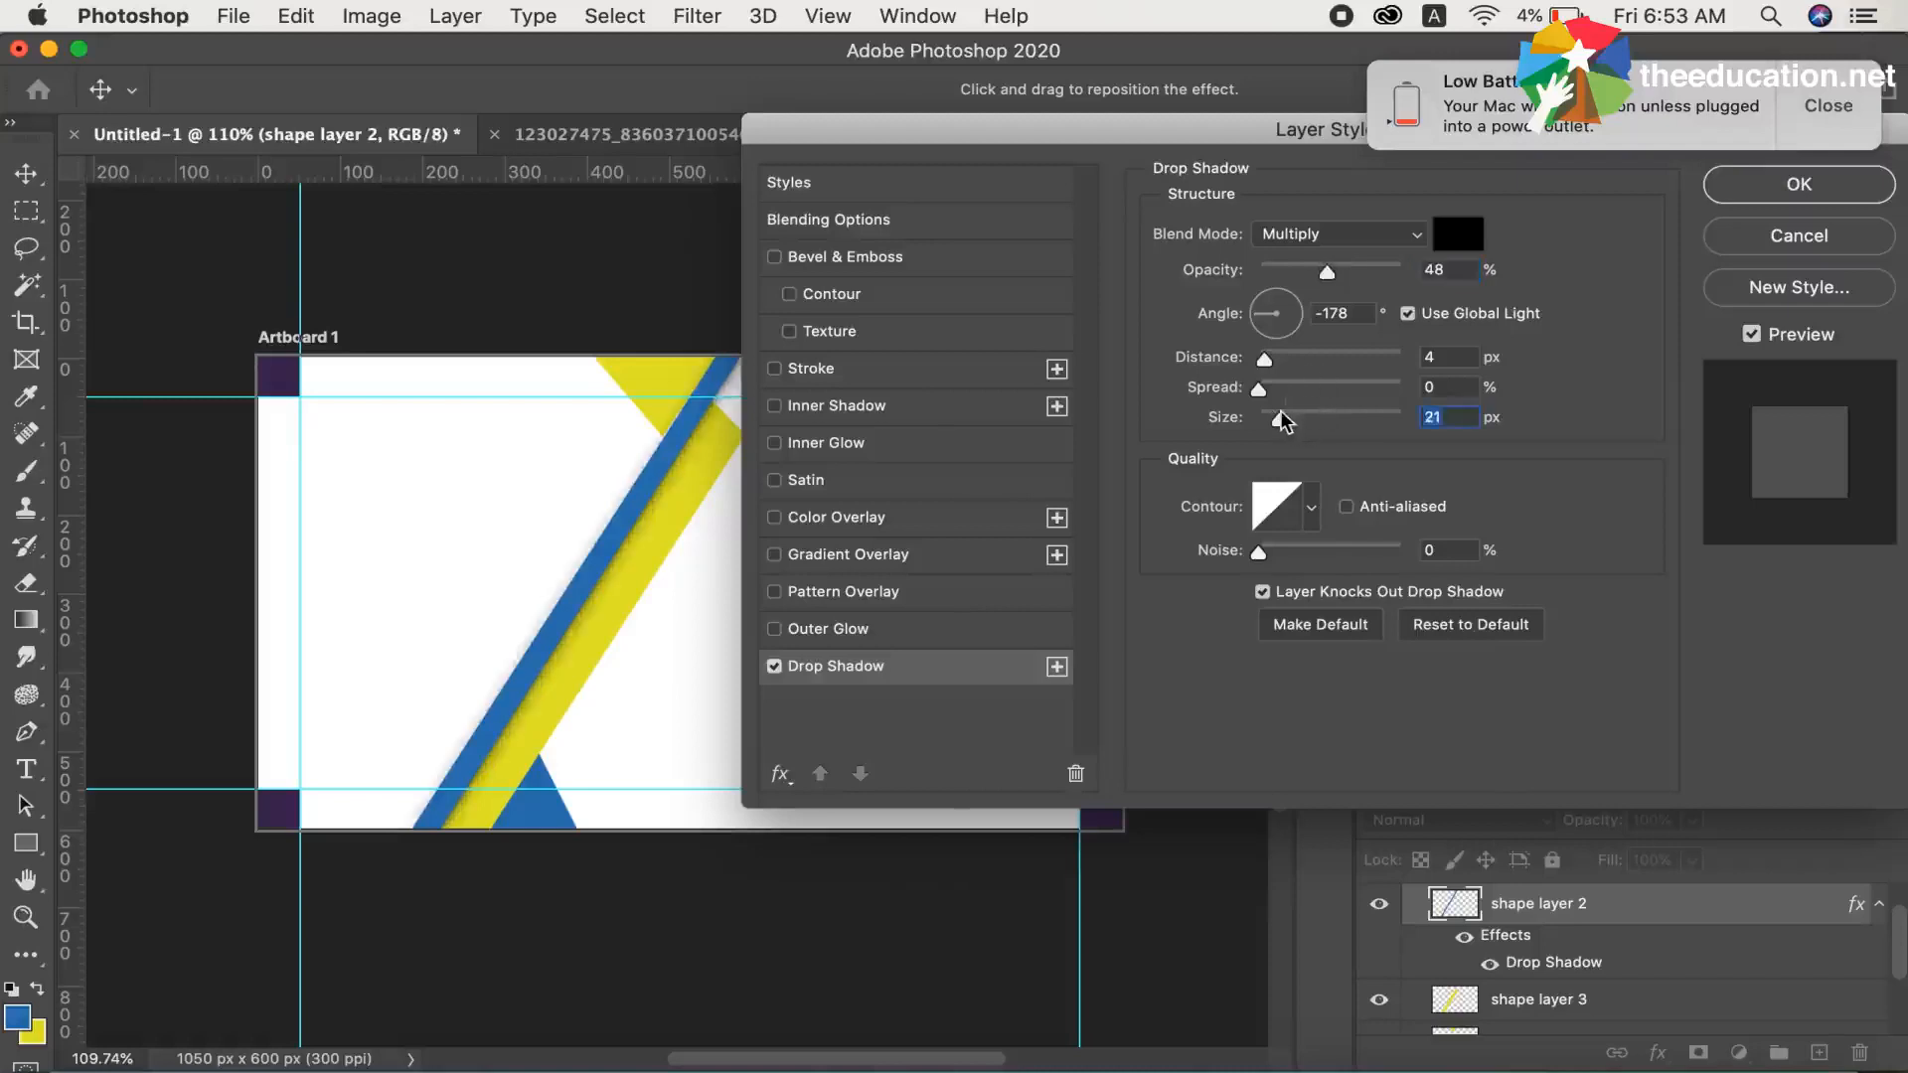
drag(1280, 422, 1271, 363)
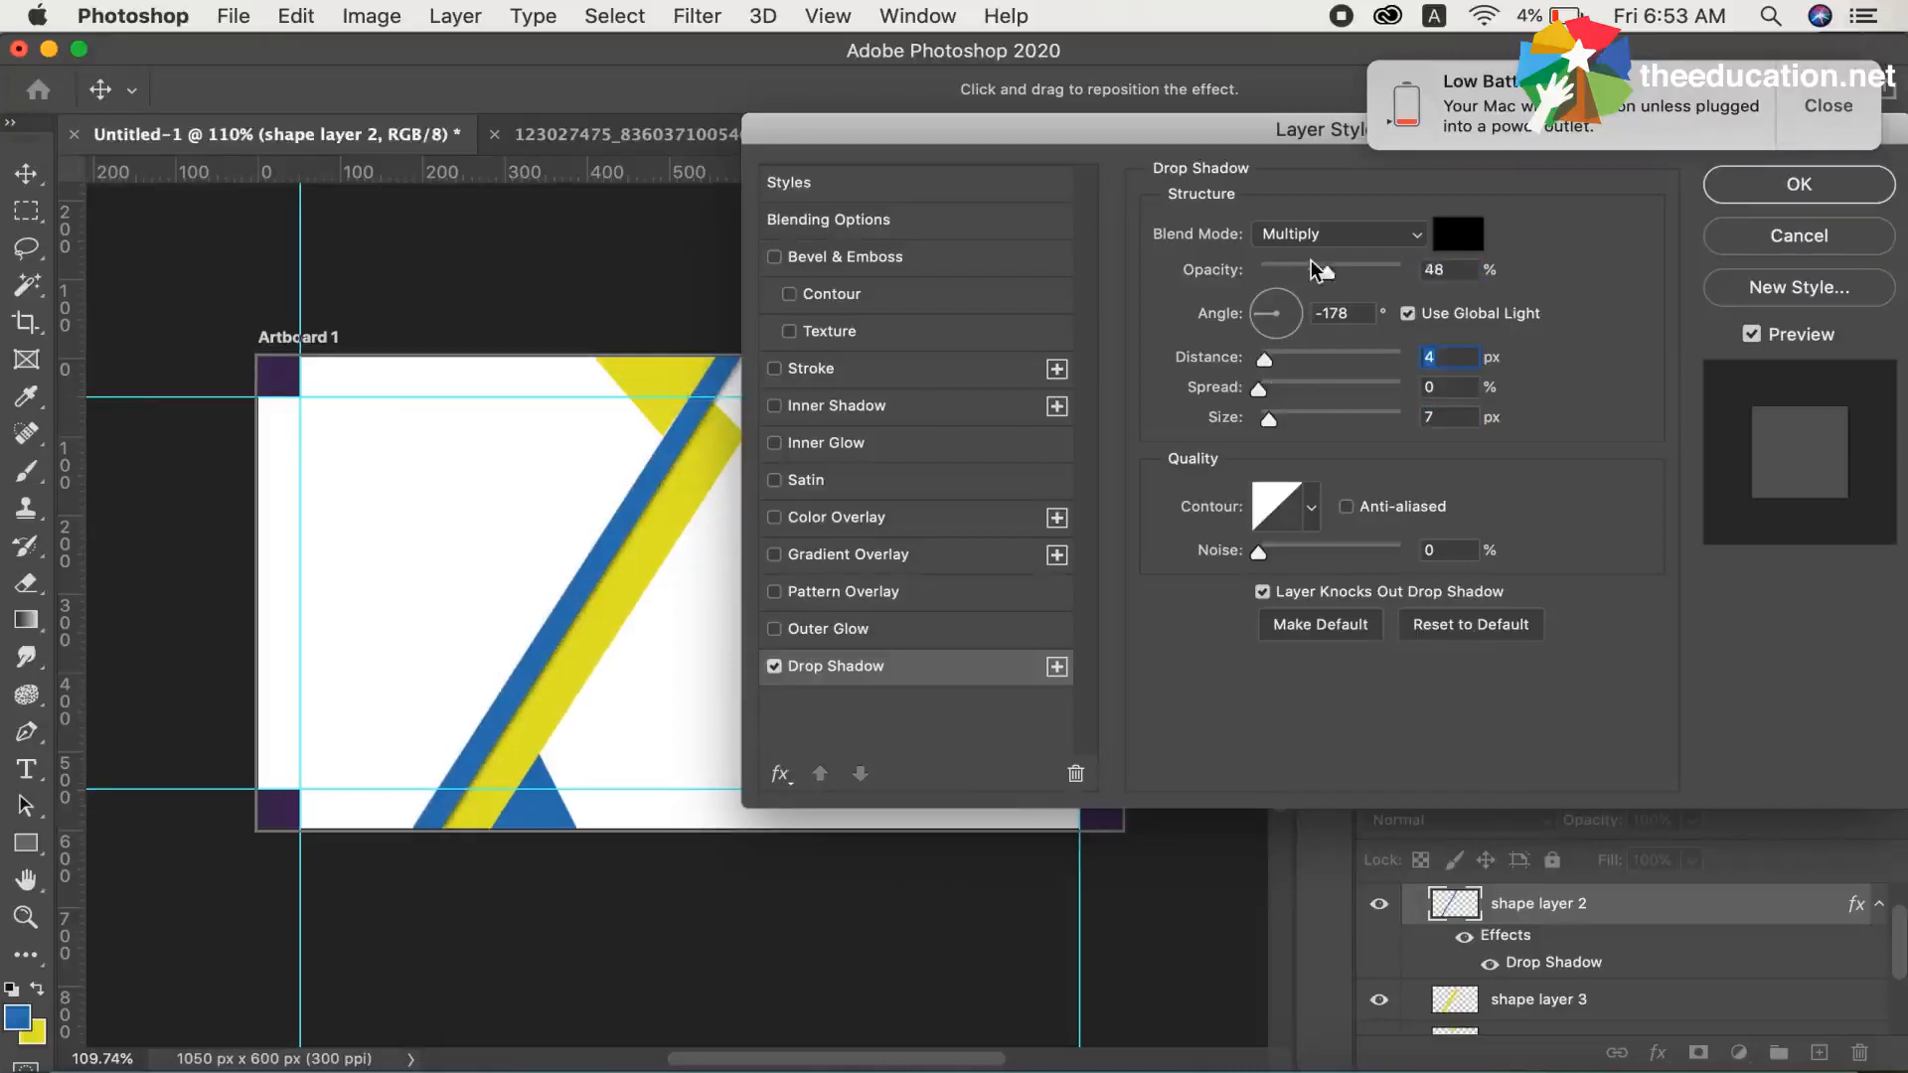
drag(1327, 271, 1314, 270)
click(1836, 131)
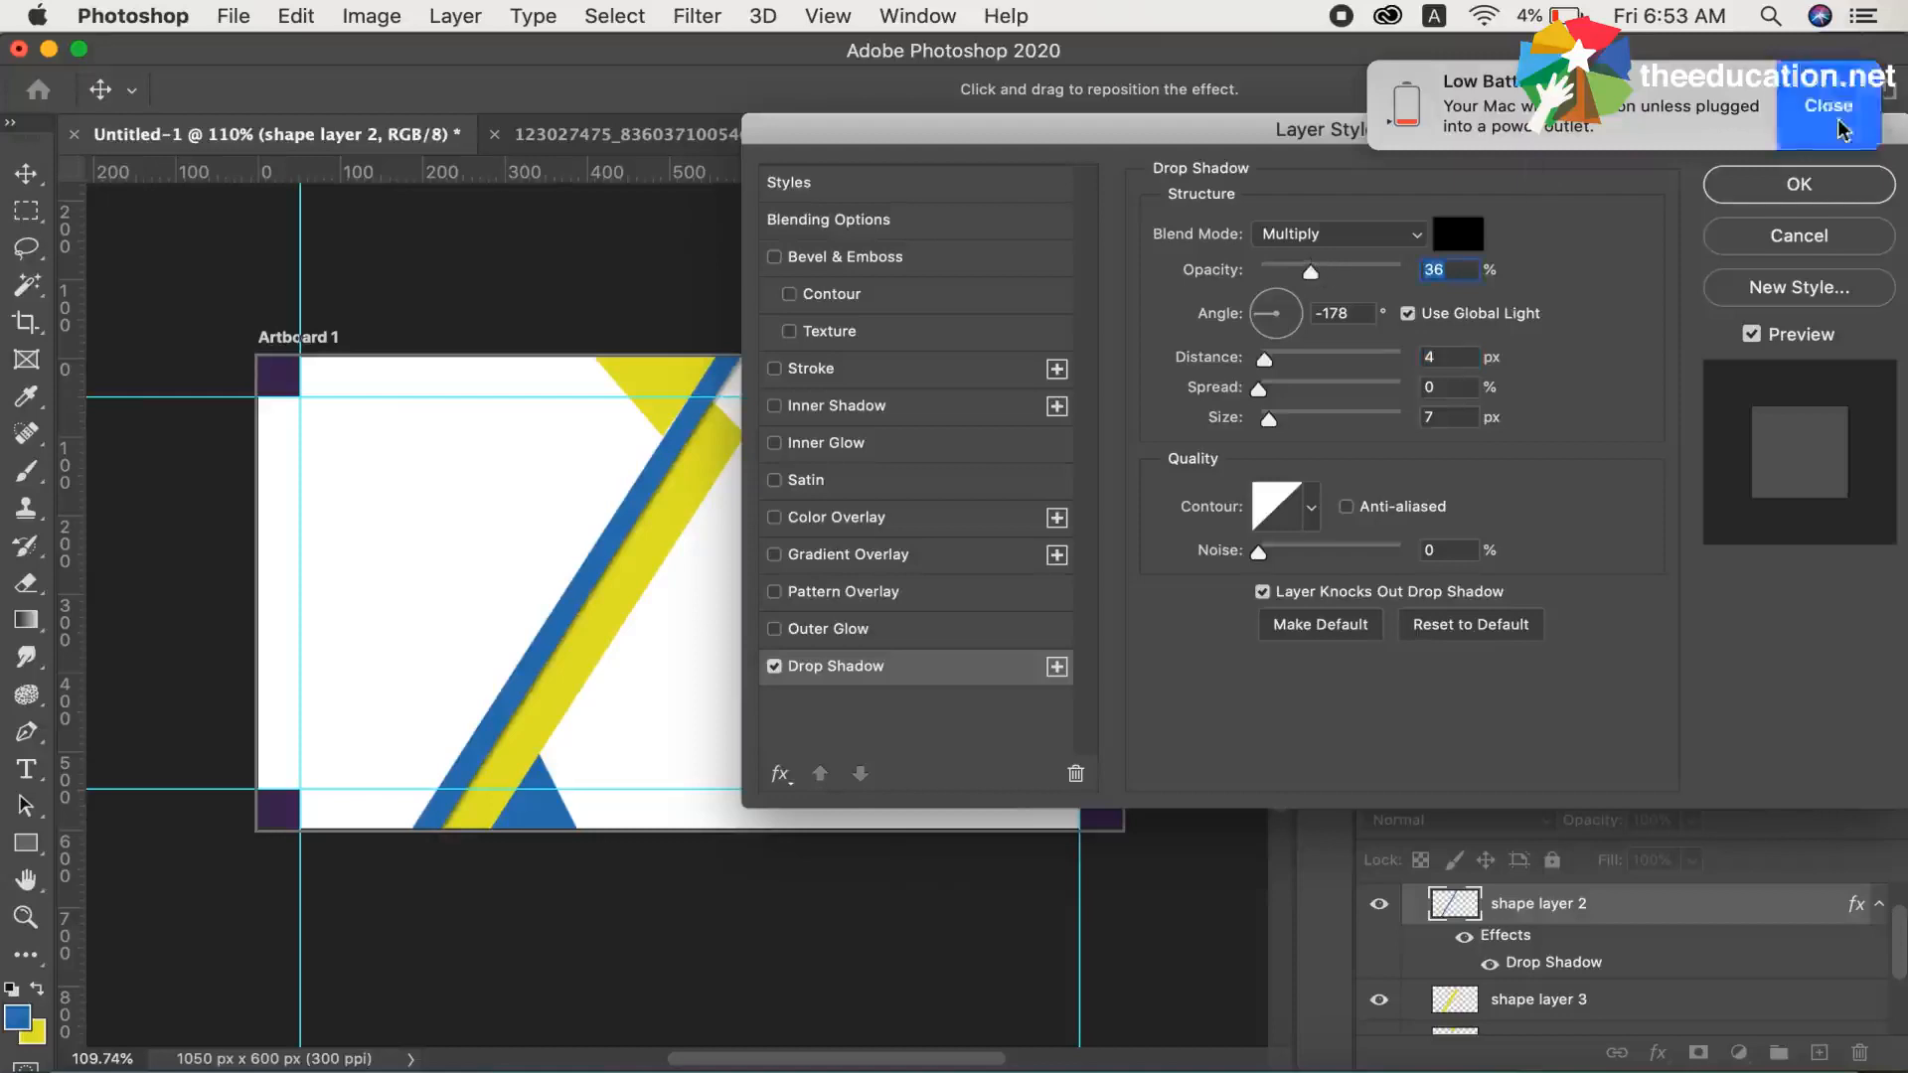
click(1799, 189)
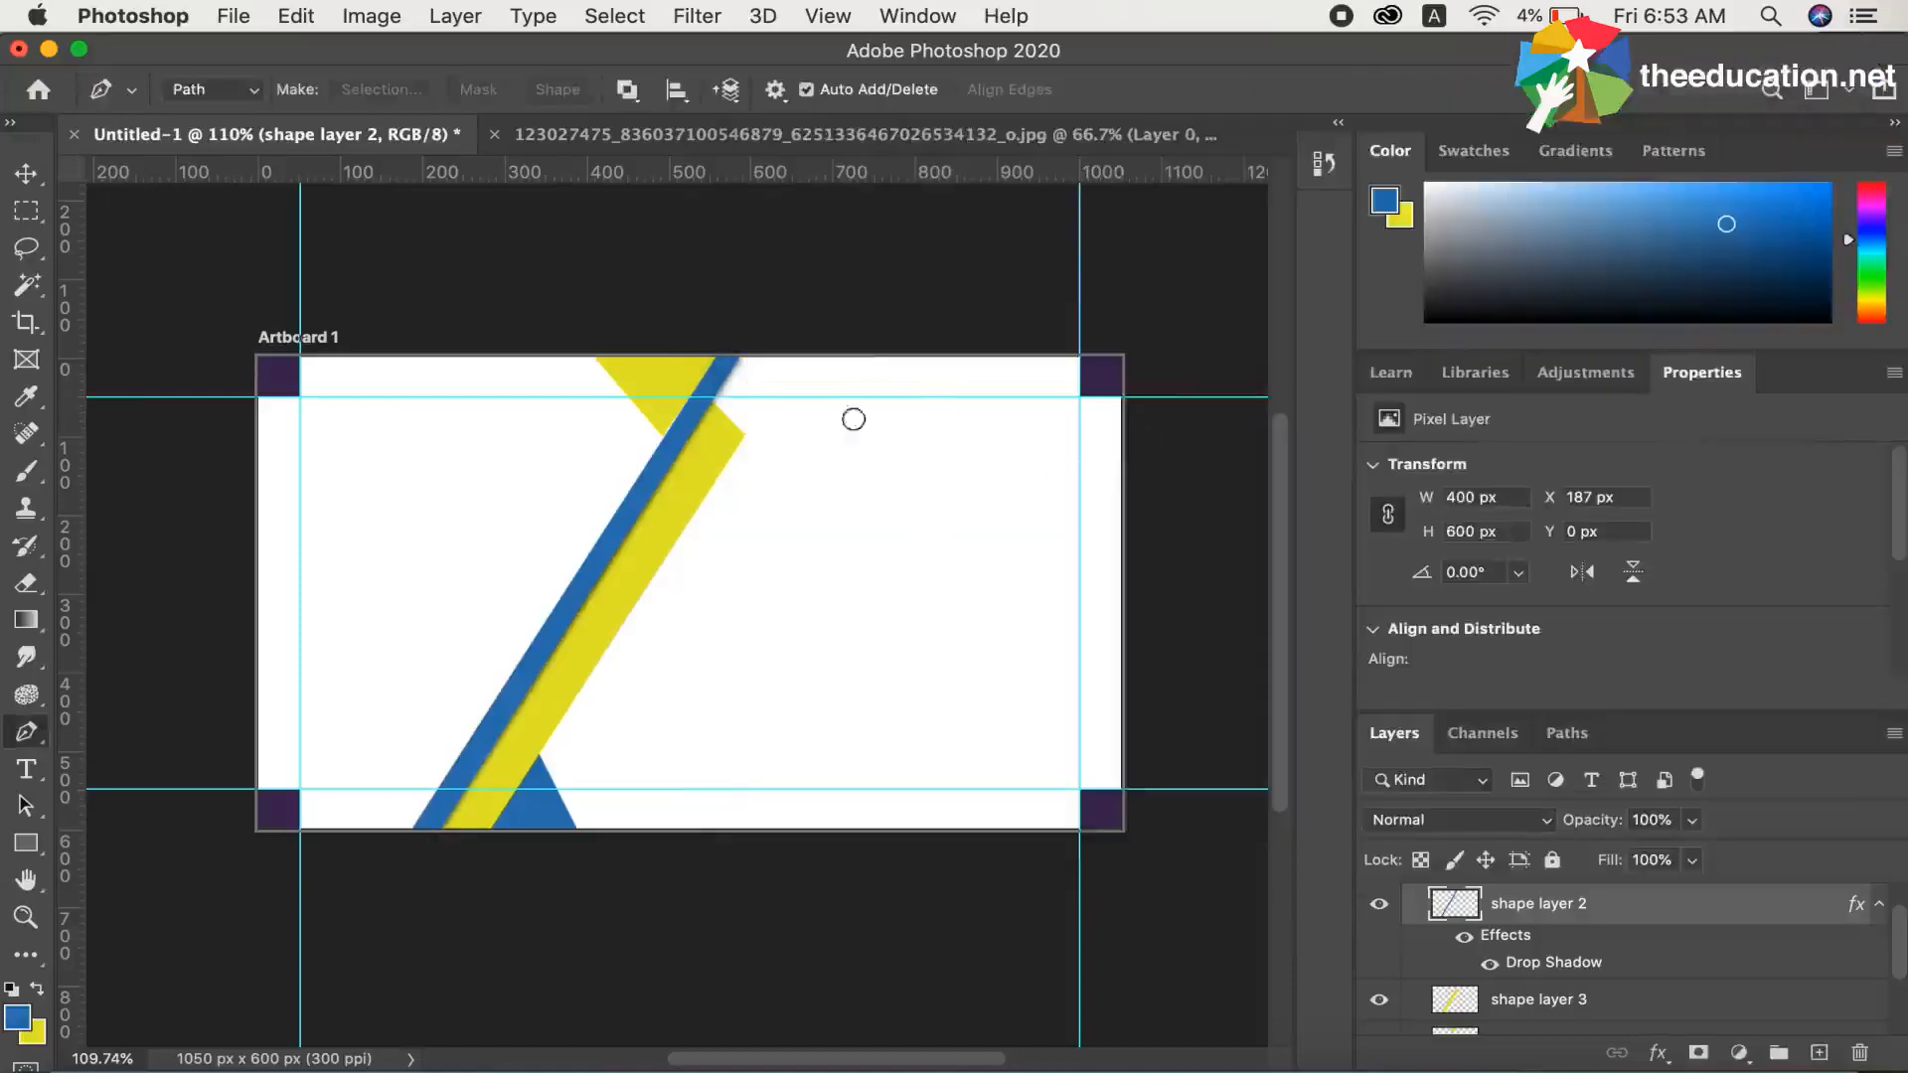